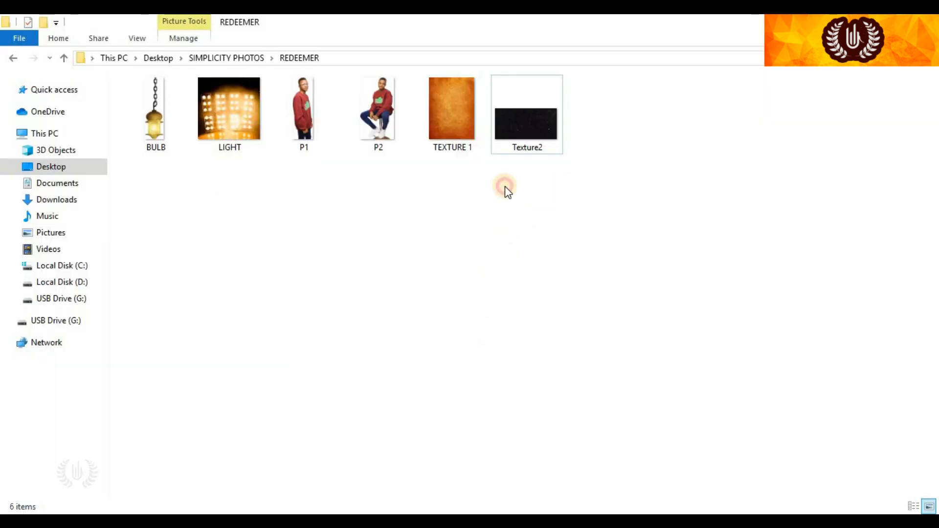
Create a white 3 × 3.5 inch, 300 ppi document and fit it on screen
{"action": "left_click_drag", "start_coordinate": [572, 186], "coordinate": [188, 165]}
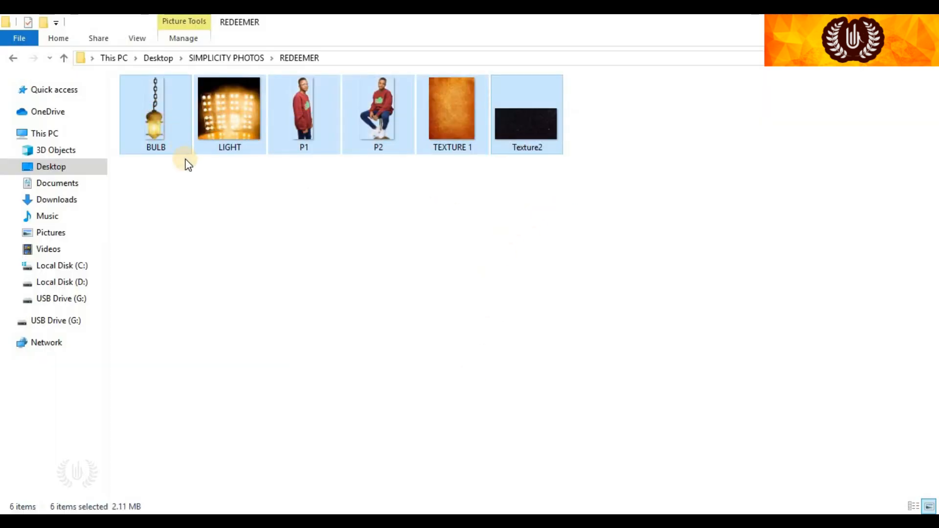
{"action": "left_click", "coordinate": [332, 228]}
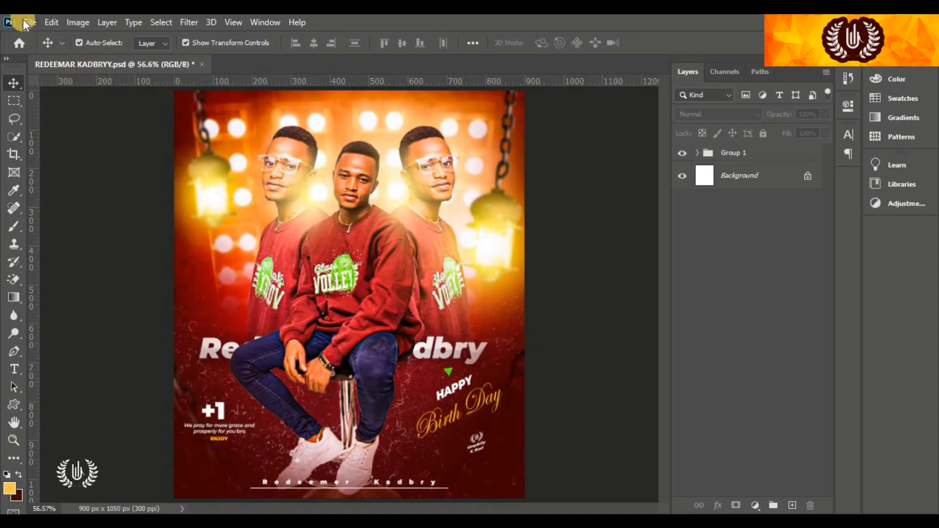
{"action": "left_click", "coordinate": [23, 21]}
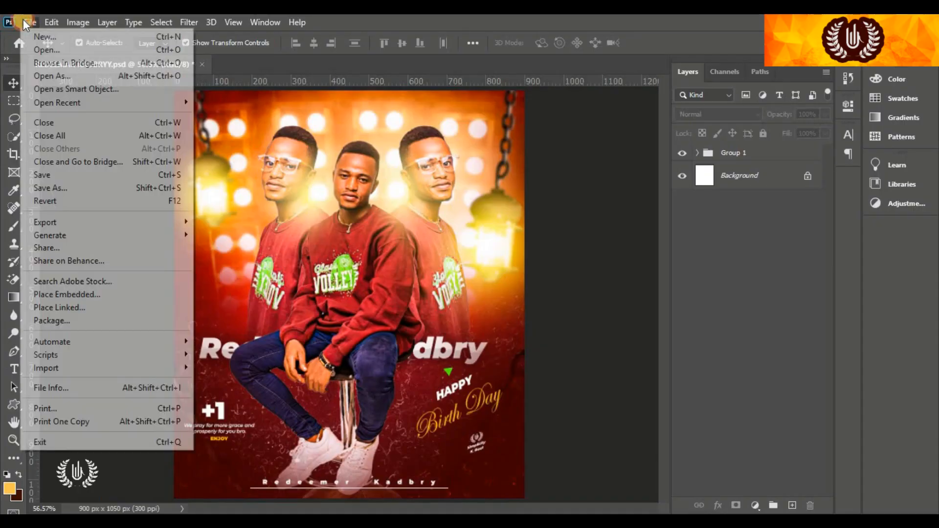
{"action": "left_click", "coordinate": [83, 33]}
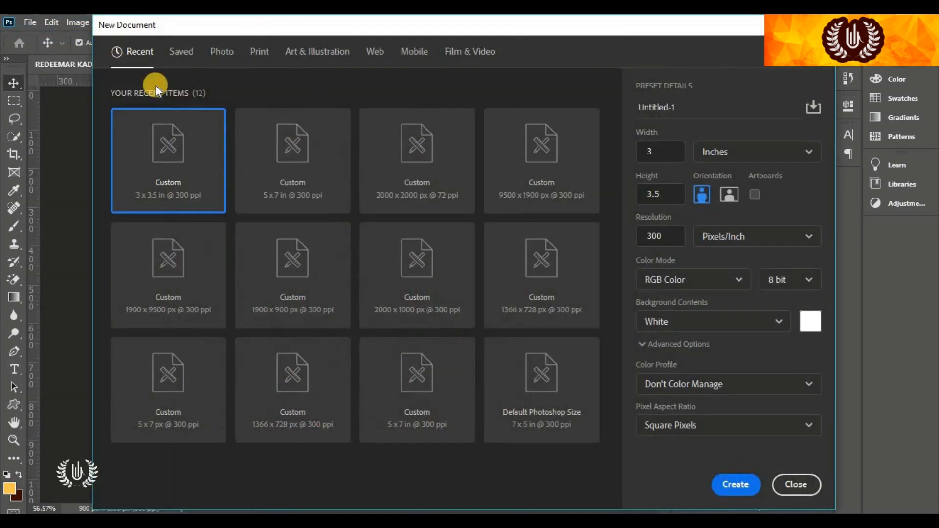
{"action": "left_click", "coordinate": [812, 160]}
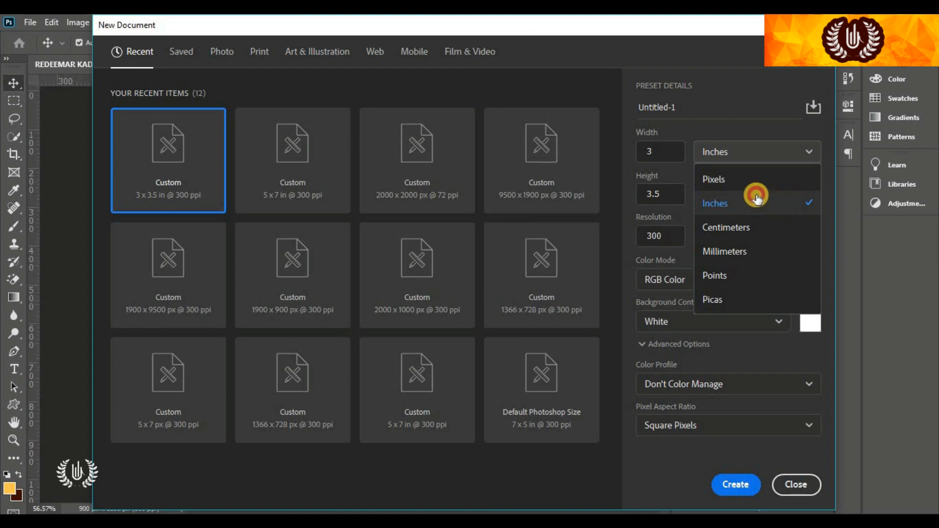
{"action": "left_click", "coordinate": [750, 201]}
{"action": "left_click", "coordinate": [661, 151]}
{"action": "left_click", "coordinate": [665, 195]}
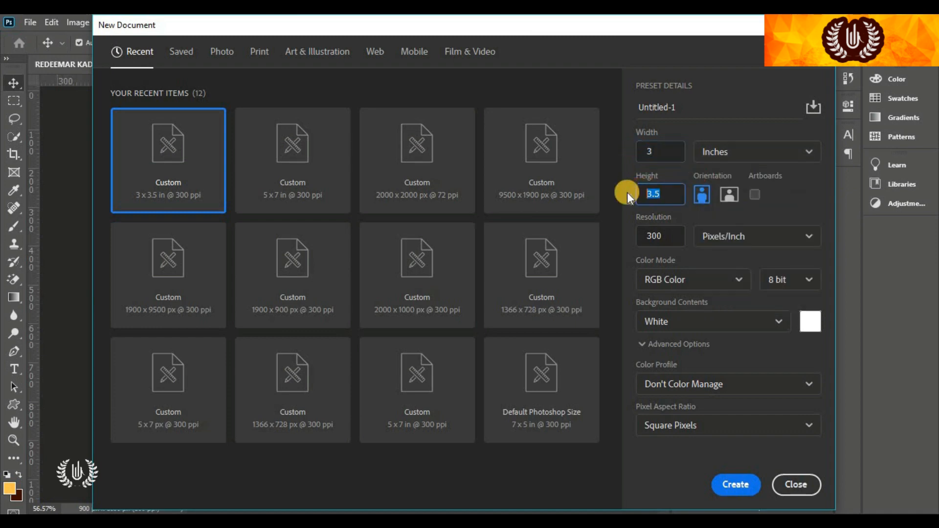
{"action": "left_click", "coordinate": [666, 235]}
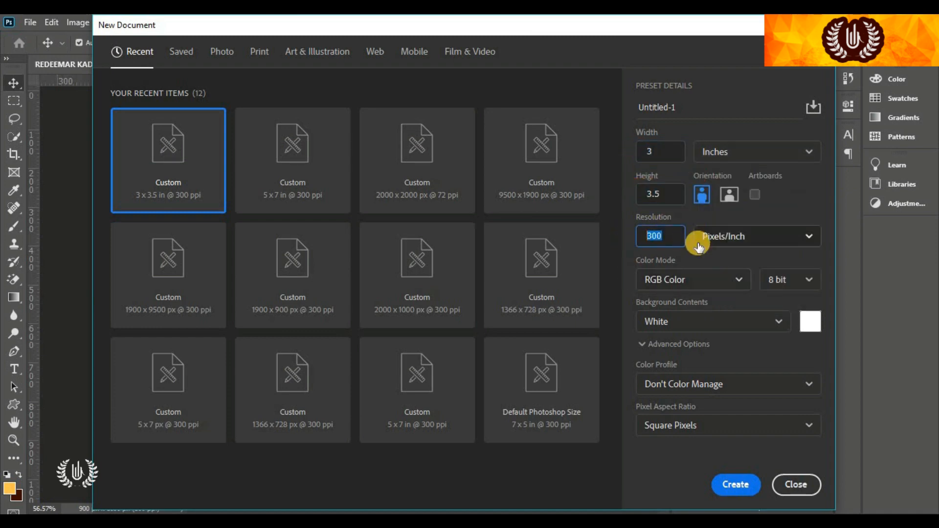
{"action": "left_click", "coordinate": [730, 489]}
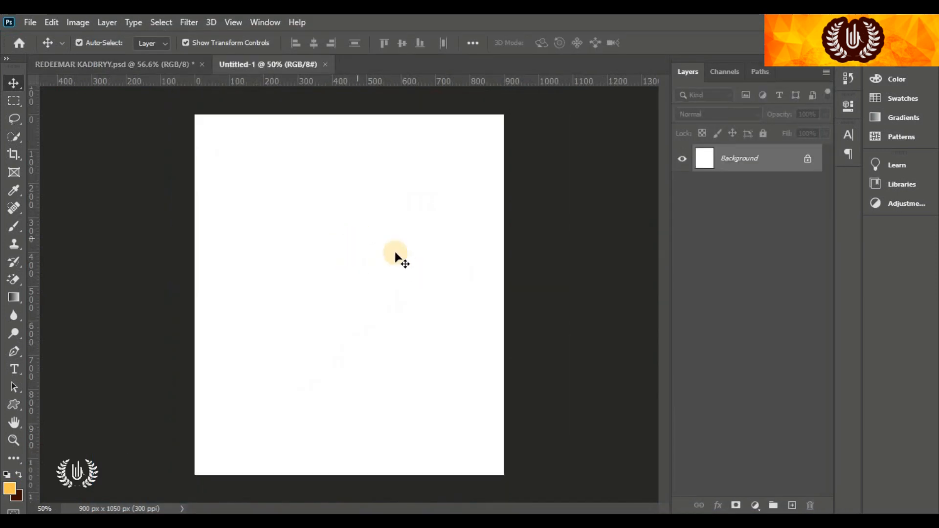
{"action": "key", "text": "ctrl+0"}
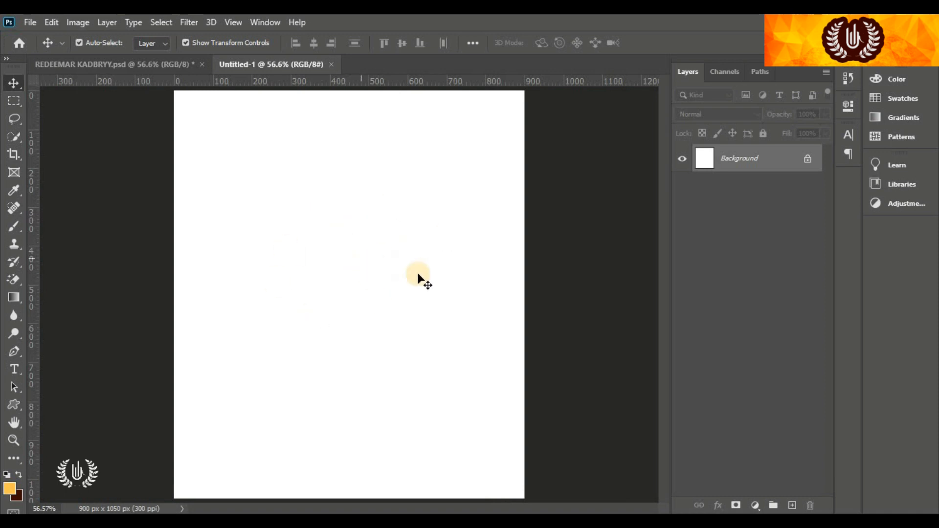
Add a Gradient Fill layer with Radial style at a 65° angle
{"action": "left_click", "coordinate": [753, 506]}
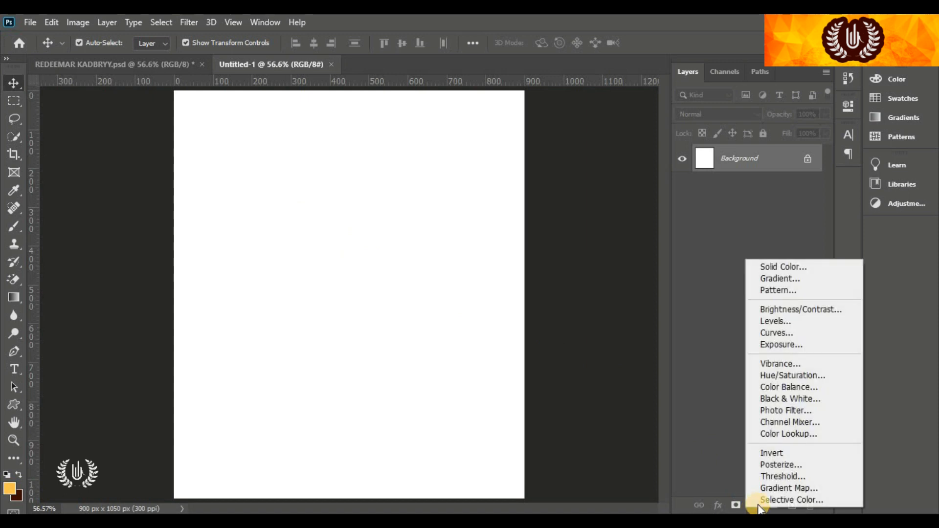
{"action": "left_click", "coordinate": [825, 279]}
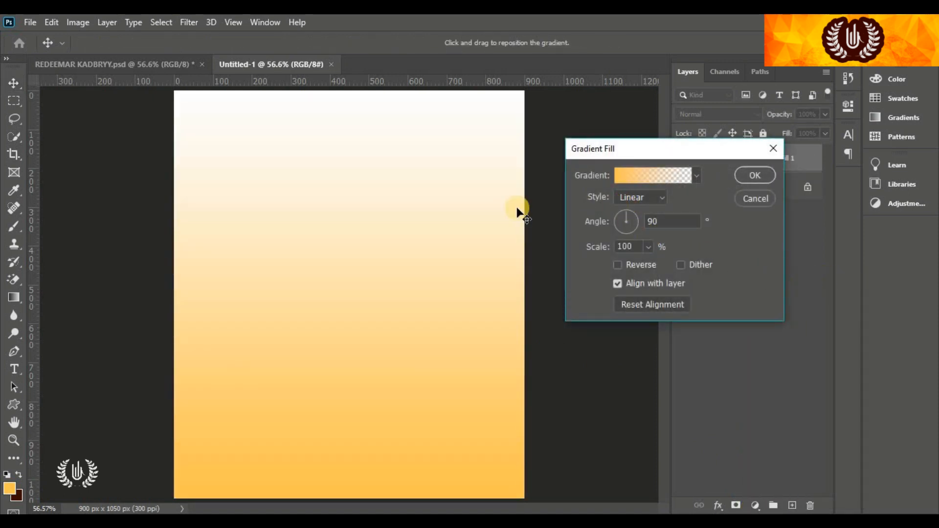
{"action": "left_click", "coordinate": [659, 199]}
{"action": "left_click", "coordinate": [648, 220]}
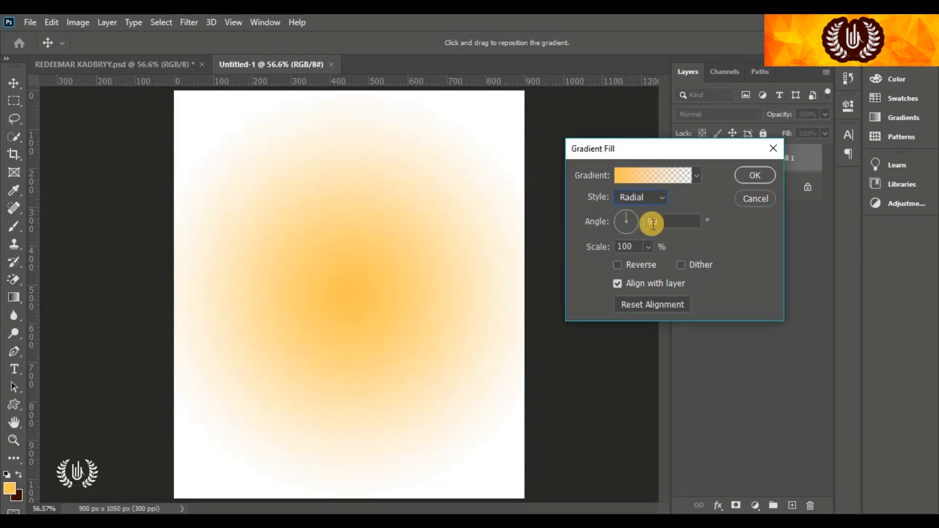
{"action": "left_click_drag", "start_coordinate": [673, 223], "coordinate": [605, 223]}
{"action": "type", "text": "65"}
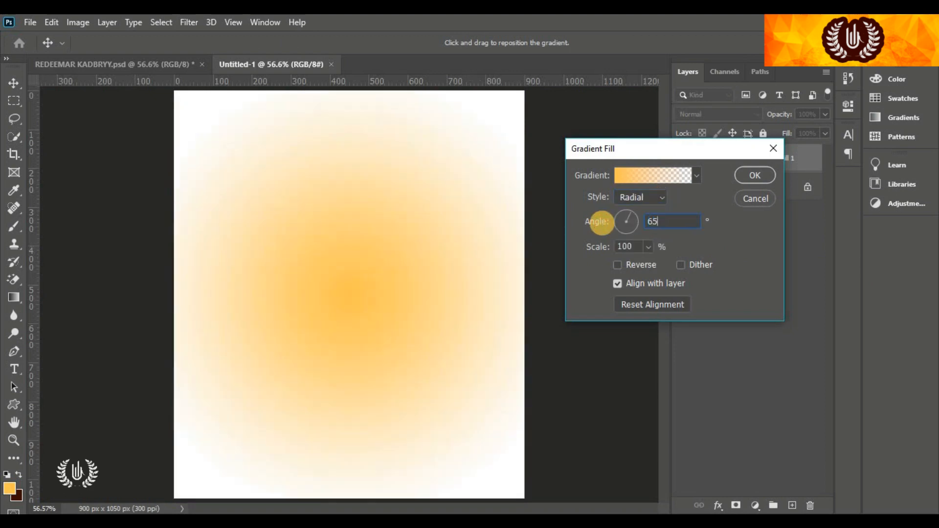
Apply a red gradient preset and set its left stop to ff0042
{"action": "left_click", "coordinate": [650, 175]}
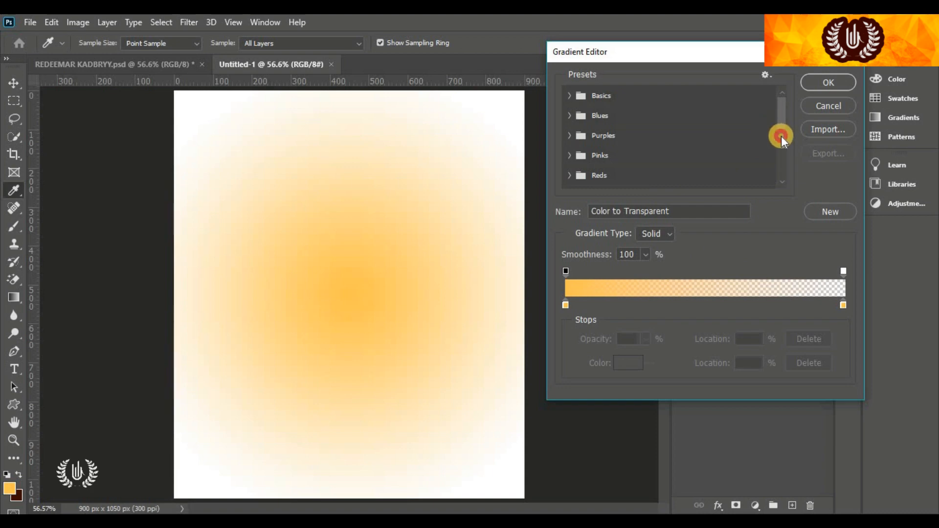
{"action": "left_click_drag", "start_coordinate": [781, 136], "coordinate": [782, 180]}
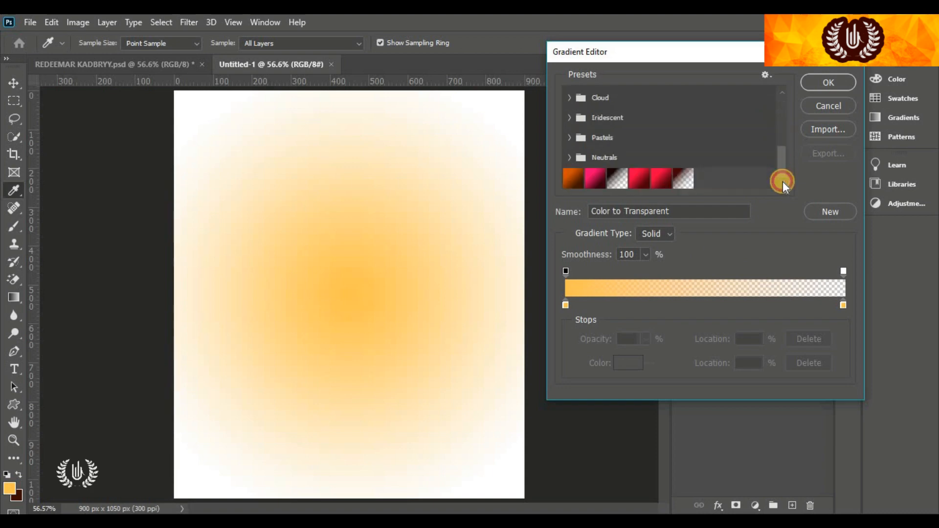
{"action": "left_click", "coordinate": [662, 182]}
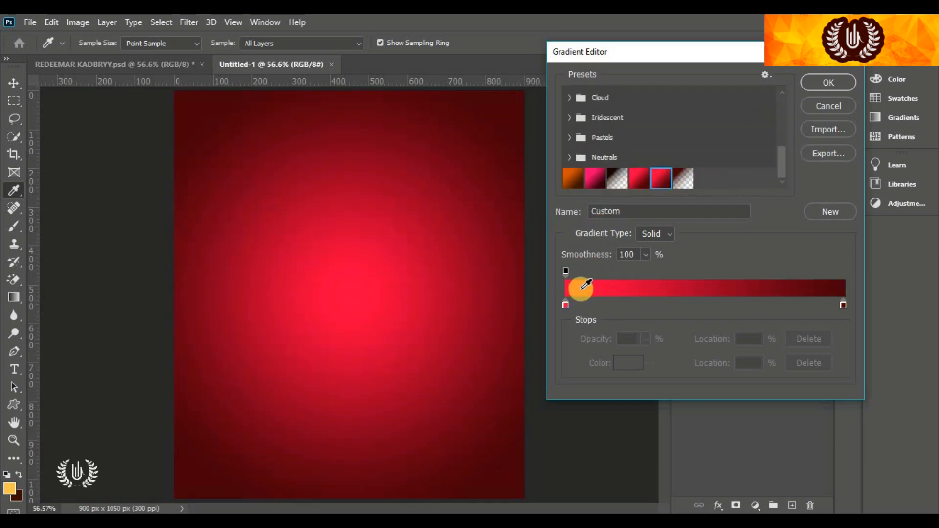
{"action": "left_click", "coordinate": [564, 305]}
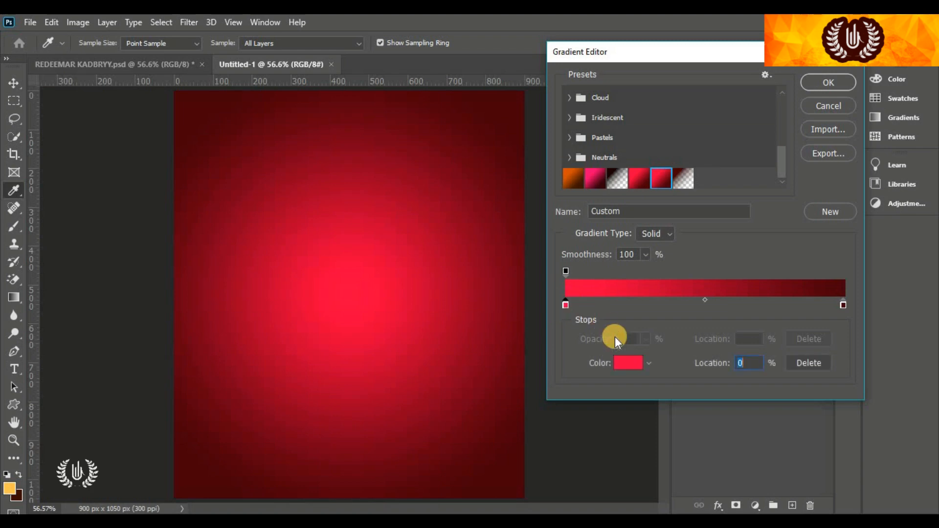
{"action": "left_click", "coordinate": [628, 363]}
{"action": "left_click", "coordinate": [725, 446]}
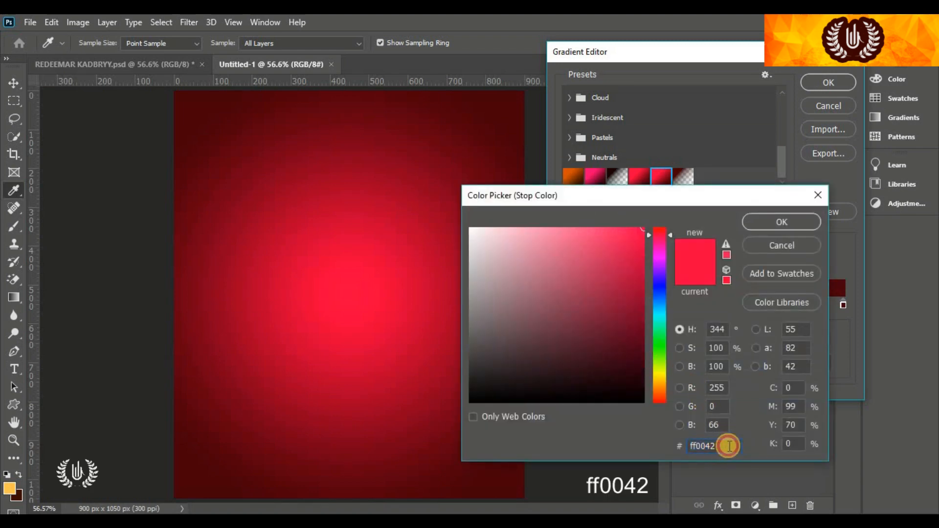
{"action": "left_click", "coordinate": [783, 220]}
Set the right stop to 48000a and apply the gradient fill layer
{"action": "left_click", "coordinate": [843, 304]}
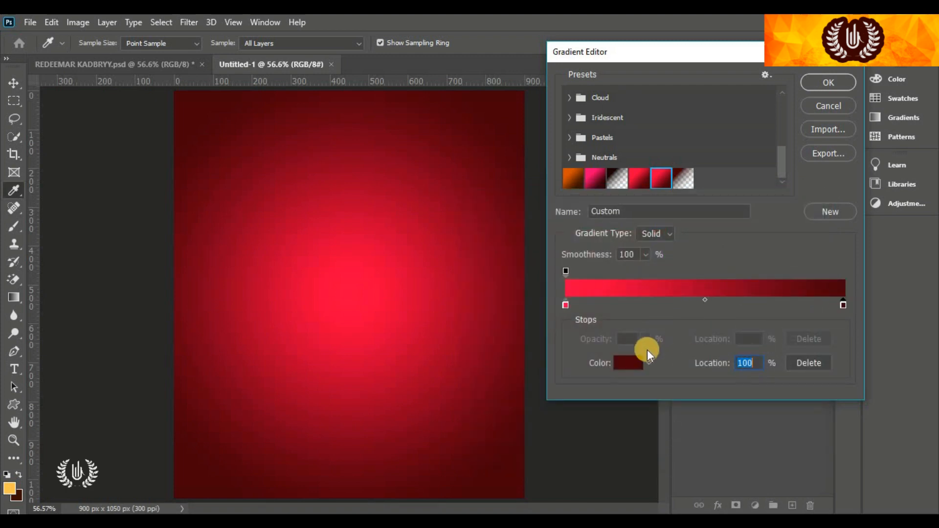
{"action": "left_click", "coordinate": [633, 362]}
{"action": "left_click", "coordinate": [717, 443]}
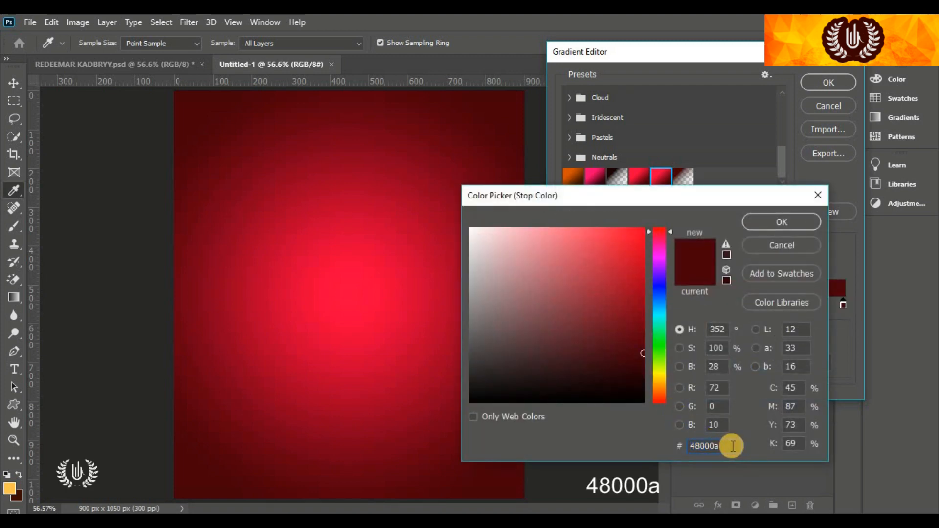
{"action": "left_click_drag", "start_coordinate": [730, 444], "coordinate": [655, 447]}
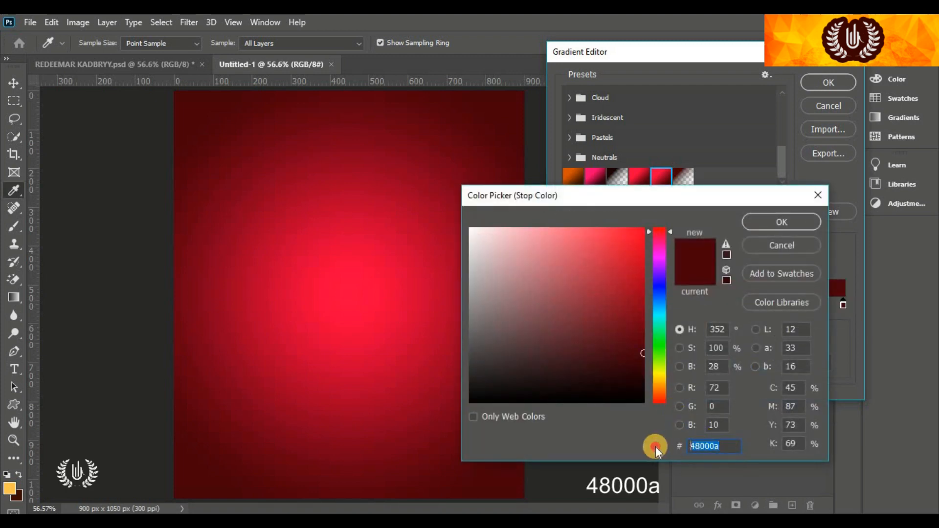
{"action": "left_click", "coordinate": [771, 220]}
{"action": "left_click", "coordinate": [806, 84]}
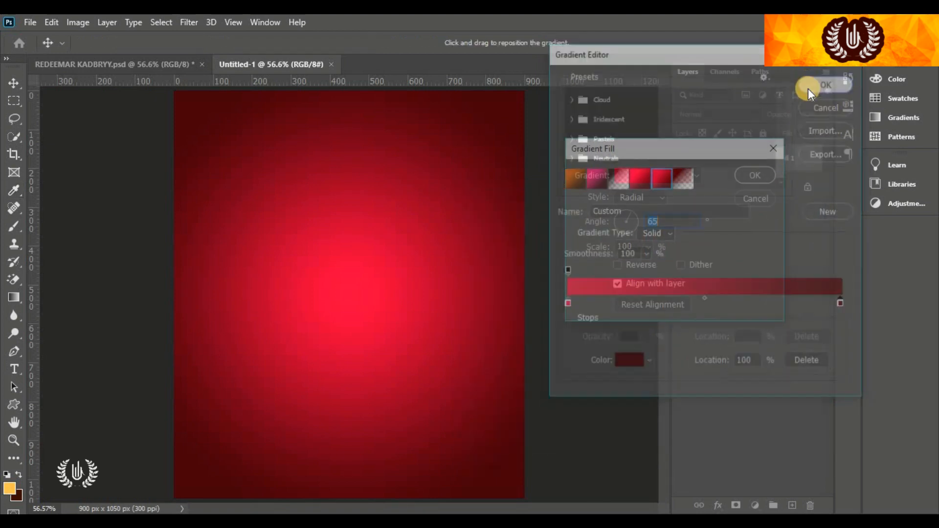
{"action": "left_click_drag", "start_coordinate": [702, 144], "coordinate": [729, 137]}
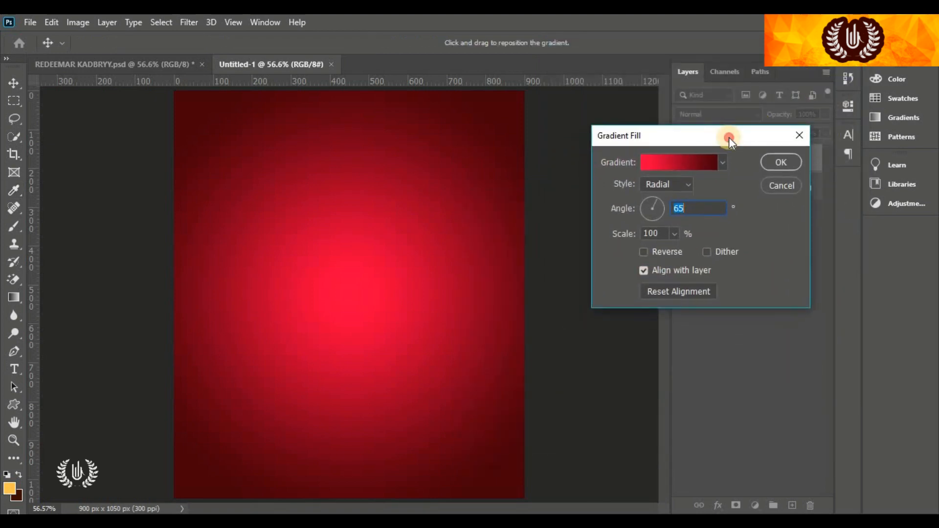
{"action": "left_click", "coordinate": [780, 162]}
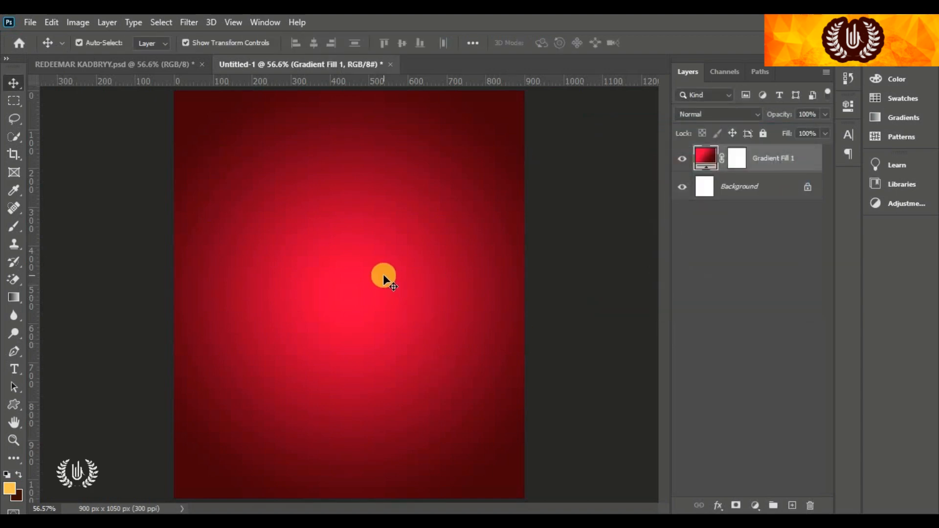
Place TEXTURE 1 as an embedded image, stretched across the full canvas width
{"action": "left_click", "coordinate": [24, 22]}
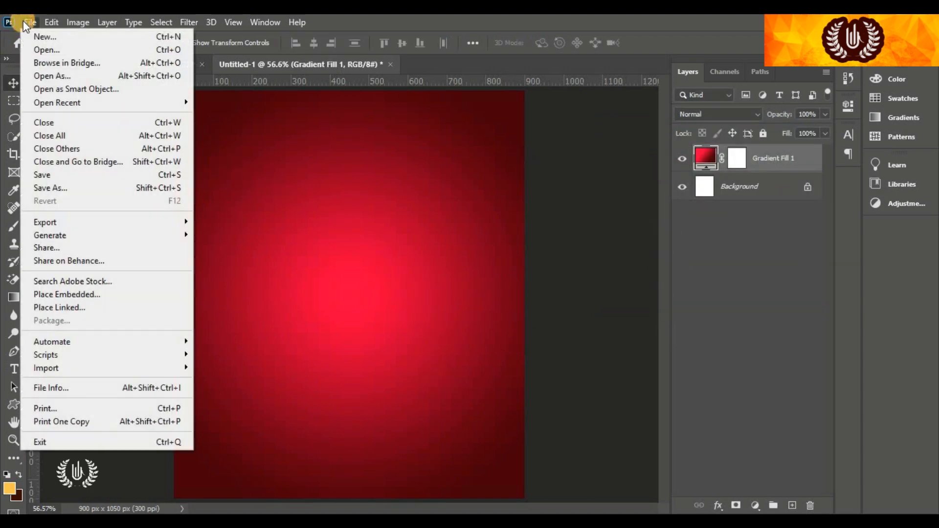
{"action": "left_click", "coordinate": [123, 295]}
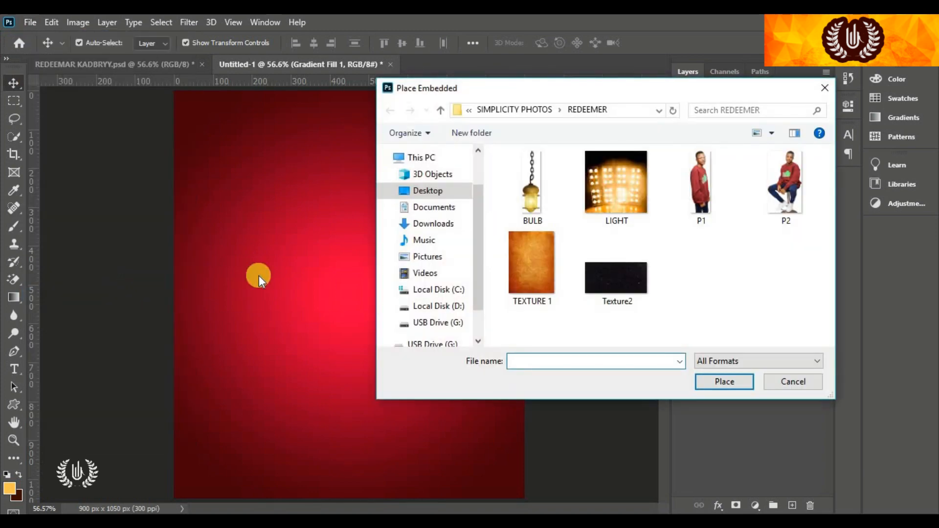
{"action": "left_click", "coordinate": [539, 252]}
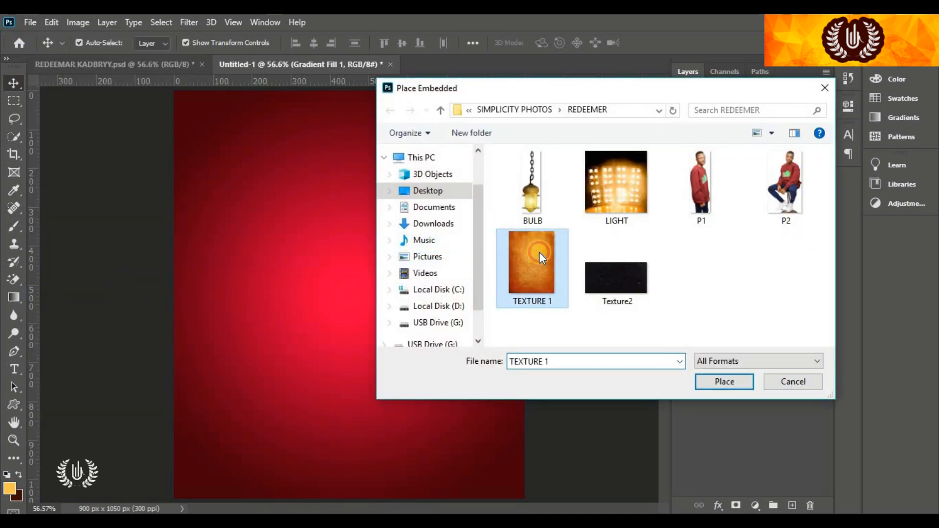
{"action": "left_click", "coordinate": [747, 383]}
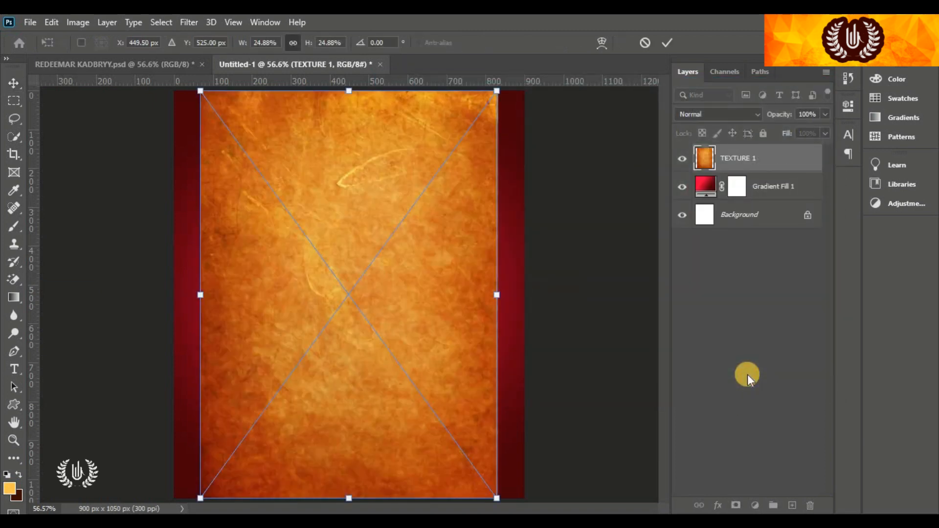
{"action": "left_click_drag", "start_coordinate": [497, 318], "coordinate": [533, 329]}
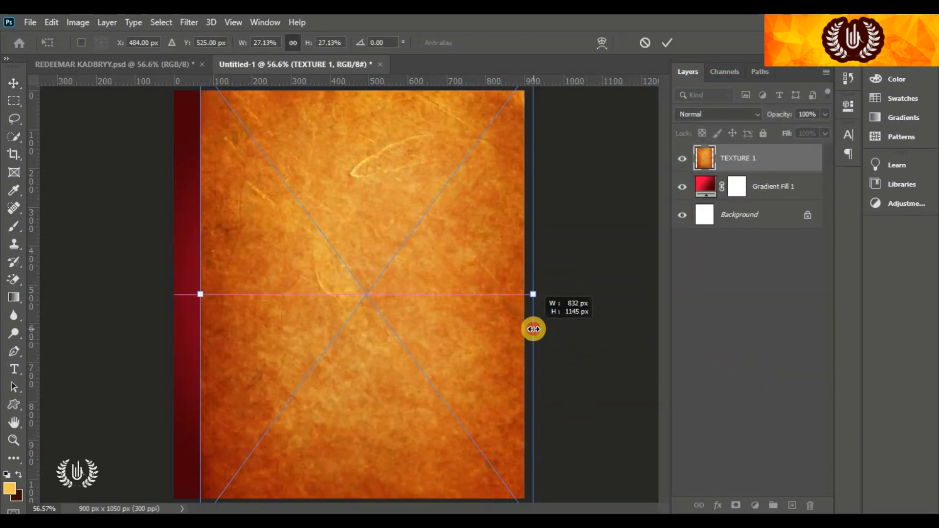
{"action": "left_click_drag", "start_coordinate": [195, 299], "coordinate": [166, 299]}
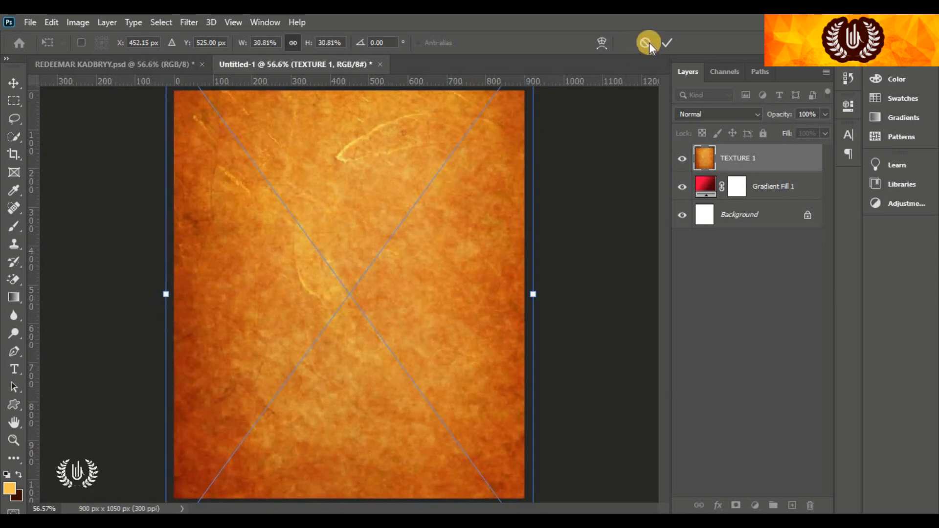
{"action": "left_click", "coordinate": [668, 43]}
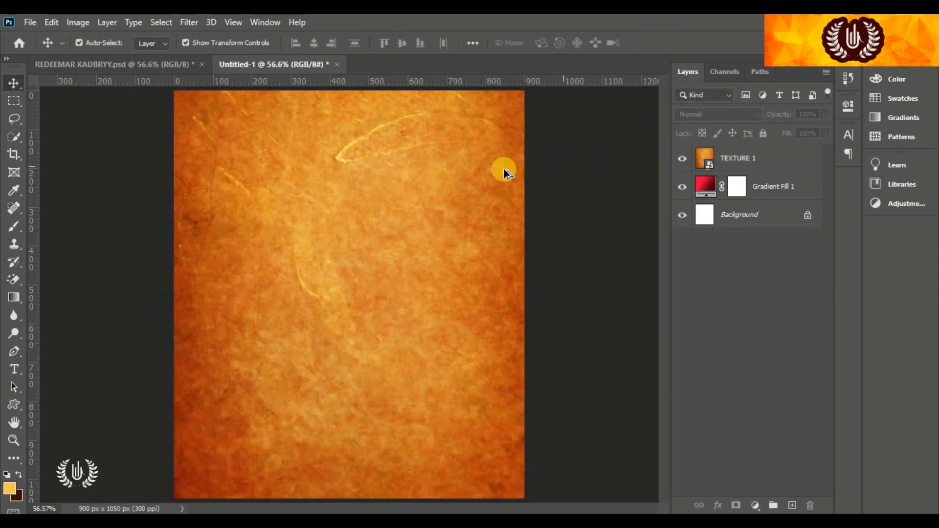
Set the TEXTURE 1 layer's blend mode to Overlay
{"action": "scroll", "coordinate": [494, 172], "scroll_direction": "down", "scroll_amount": 1}
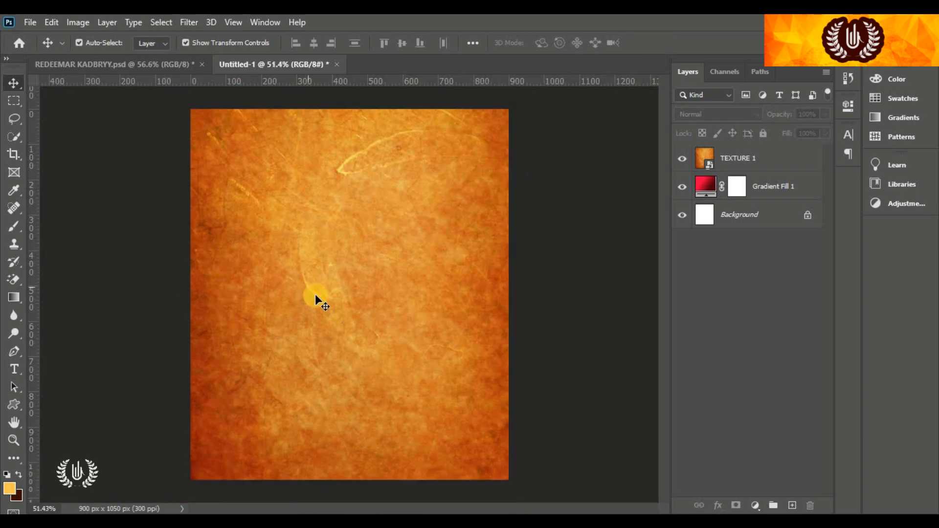
{"action": "left_click", "coordinate": [360, 278]}
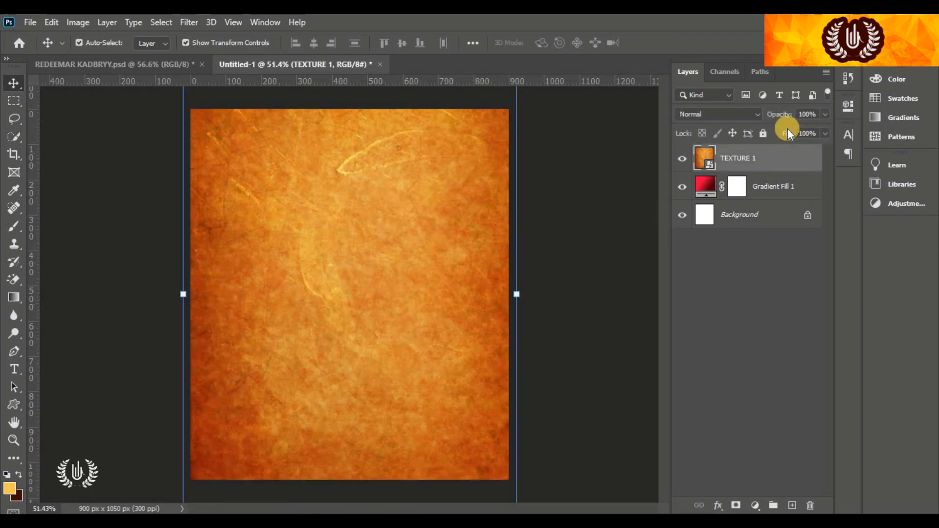
{"action": "left_click", "coordinate": [737, 116]}
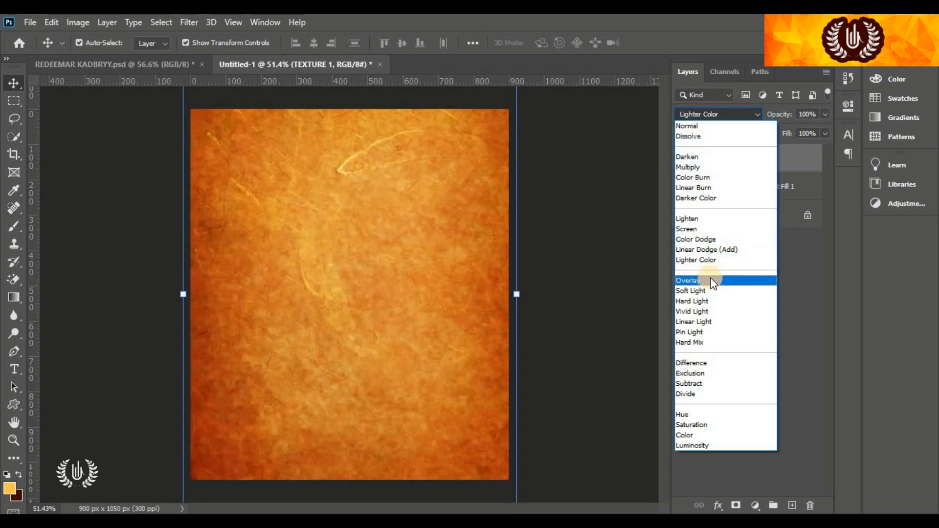
{"action": "left_click", "coordinate": [710, 281]}
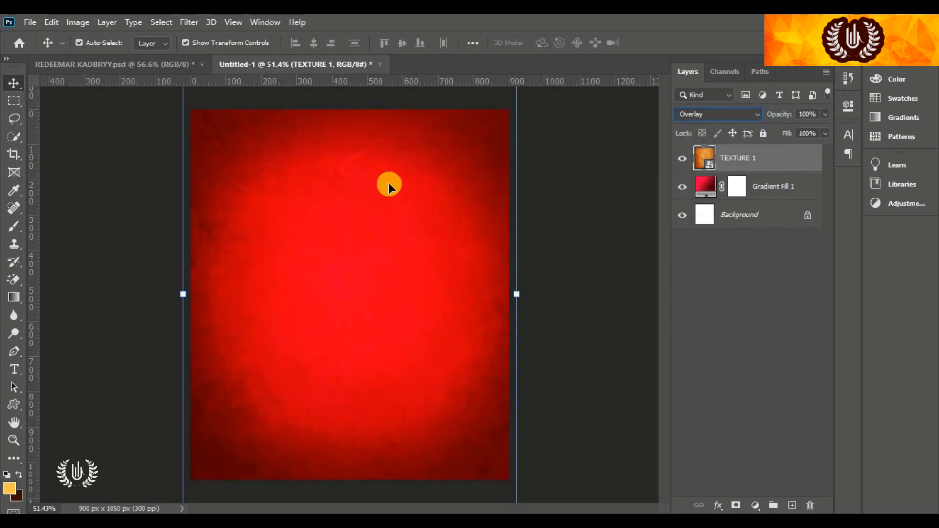
{"action": "left_click", "coordinate": [631, 176]}
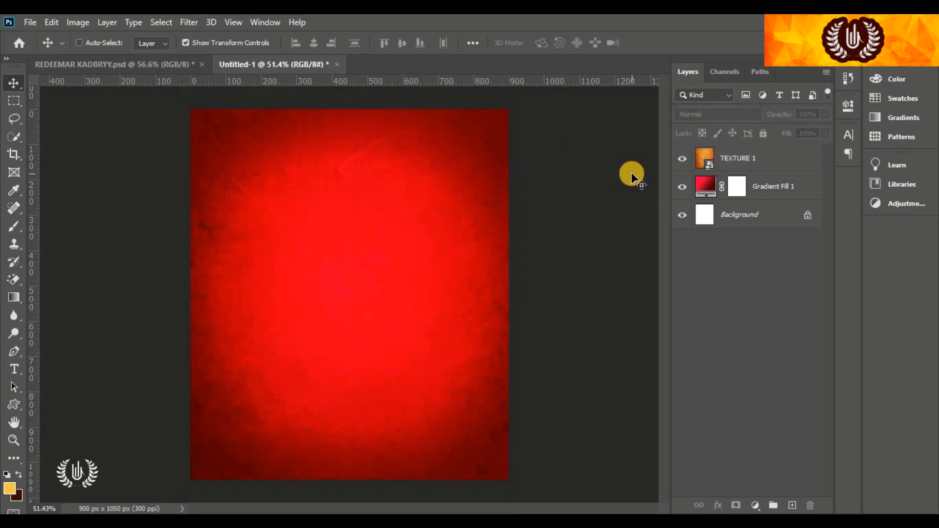
{"action": "key", "text": "ctrl+0"}
{"action": "left_click", "coordinate": [398, 144], "text": "ctrl"}
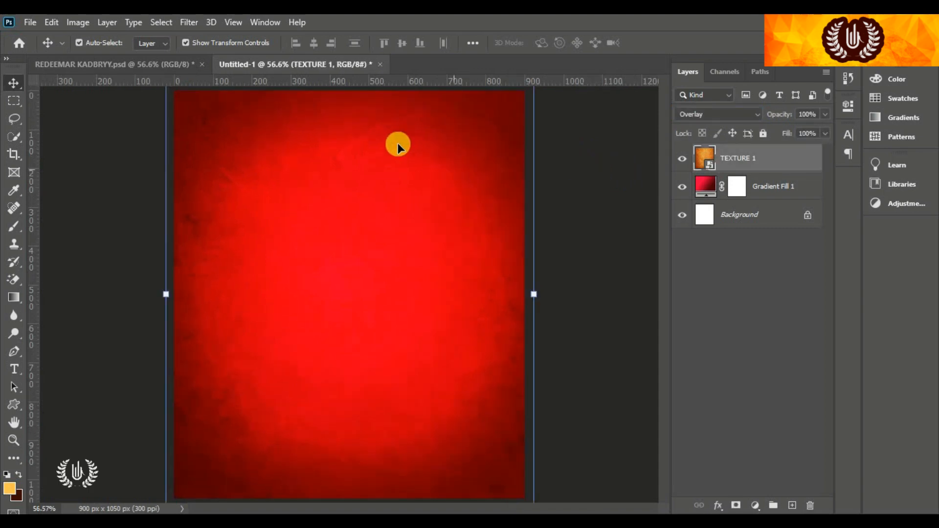
{"action": "left_click", "coordinate": [192, 21]}
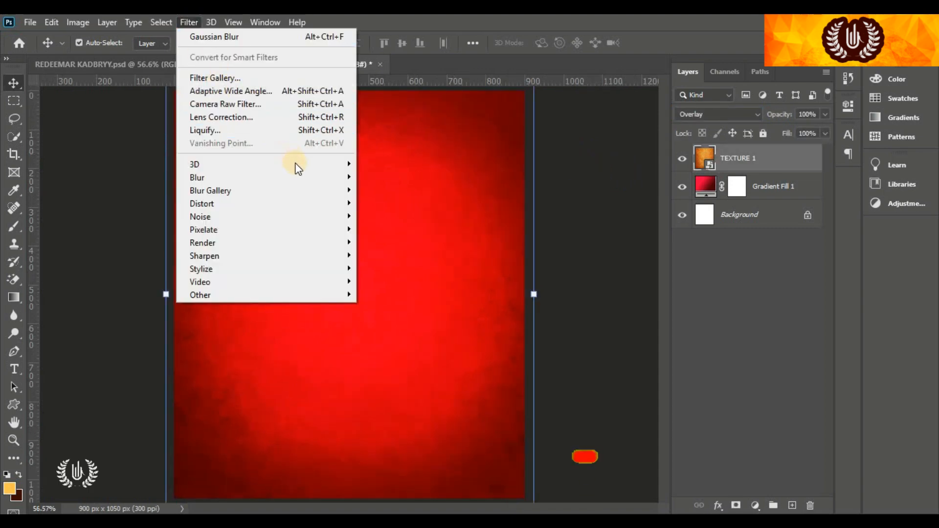
Apply a 3-pixel Gaussian Blur to the TEXTURE 1 layer
{"action": "mouse_move", "coordinate": [293, 164]}
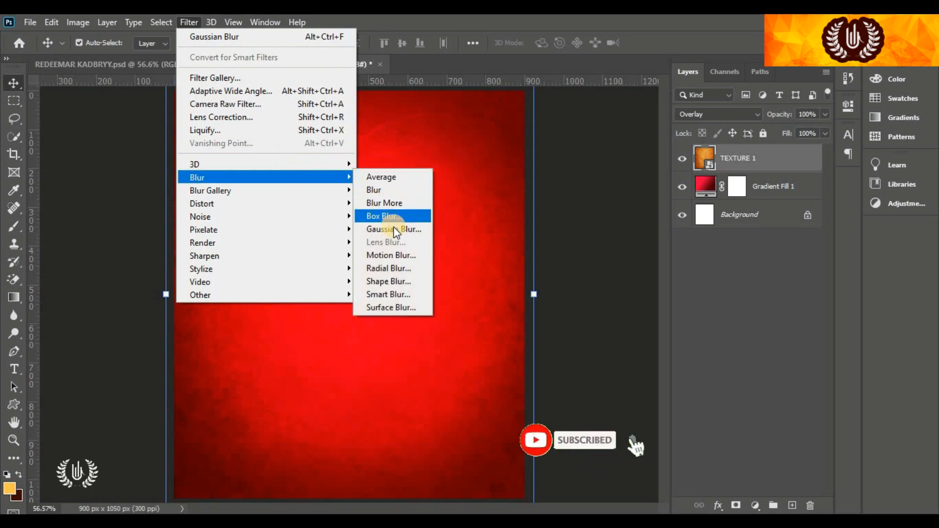
{"action": "left_click", "coordinate": [394, 228]}
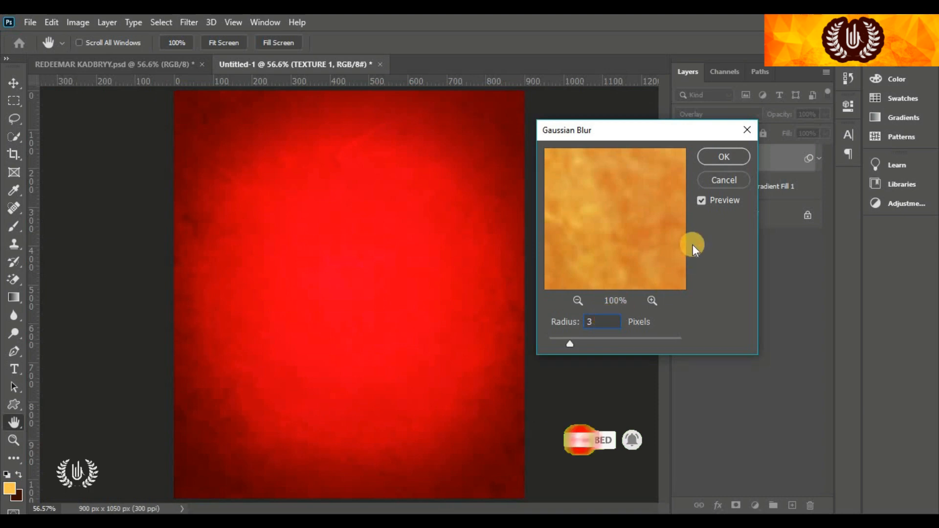
{"action": "left_click", "coordinate": [704, 155]}
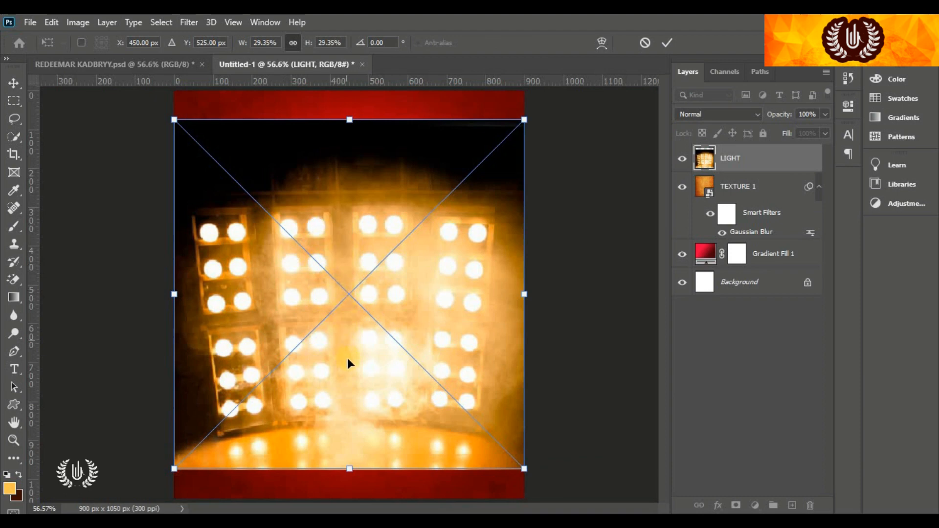
Move LIGHT to the flyer's top, blend it in Screen mode and add a layer mask
{"action": "left_click_drag", "start_coordinate": [348, 359], "coordinate": [345, 283]}
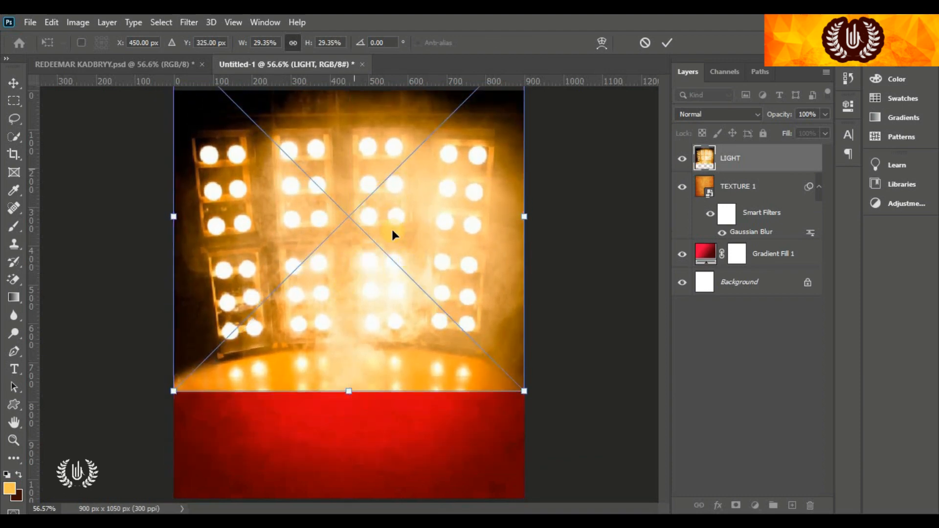
{"action": "left_click", "coordinate": [667, 42]}
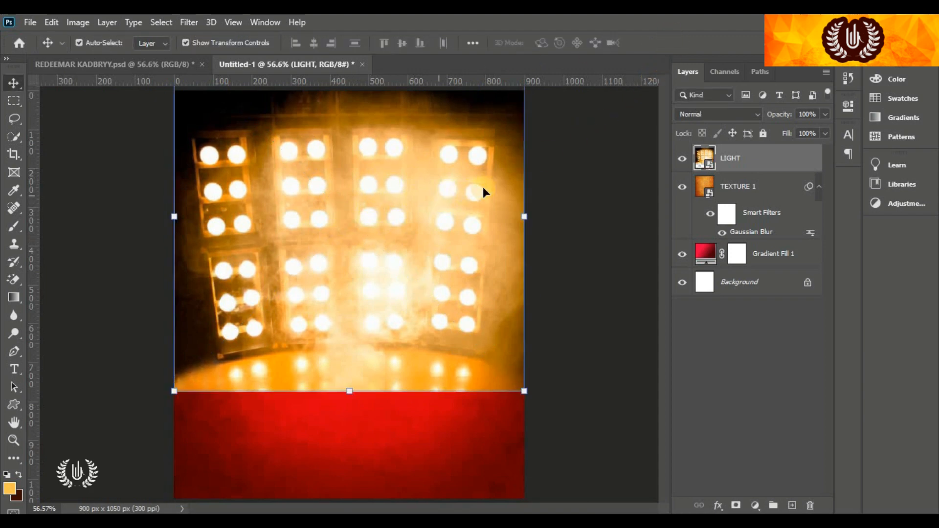
{"action": "left_click", "coordinate": [712, 111]}
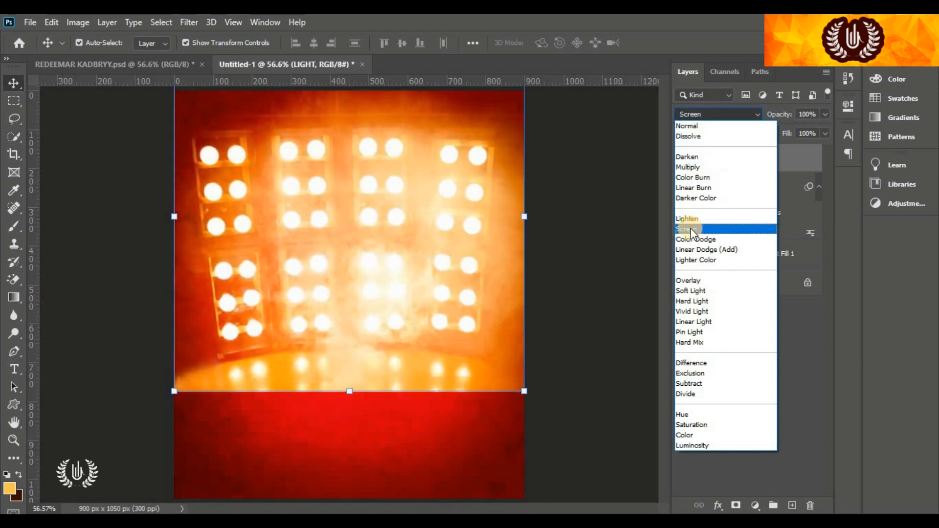
{"action": "left_click", "coordinate": [691, 229]}
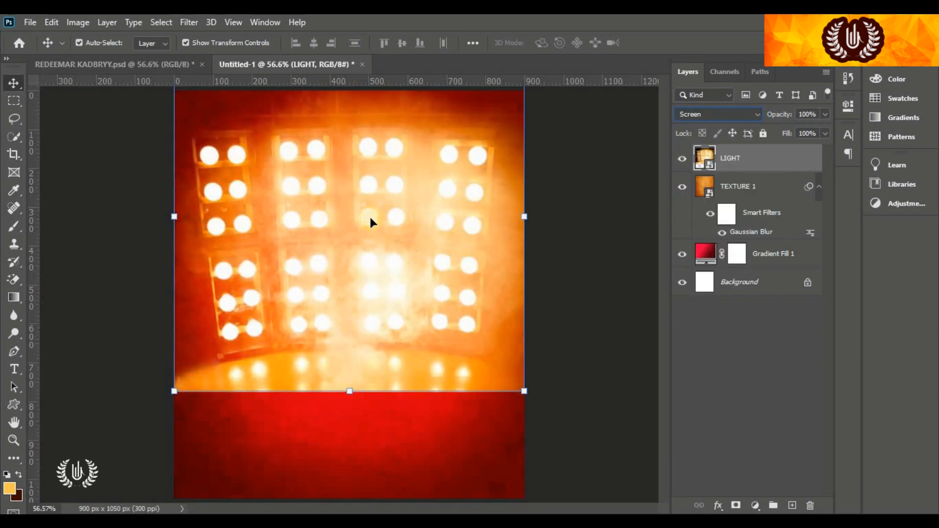
{"action": "left_click", "coordinate": [733, 499]}
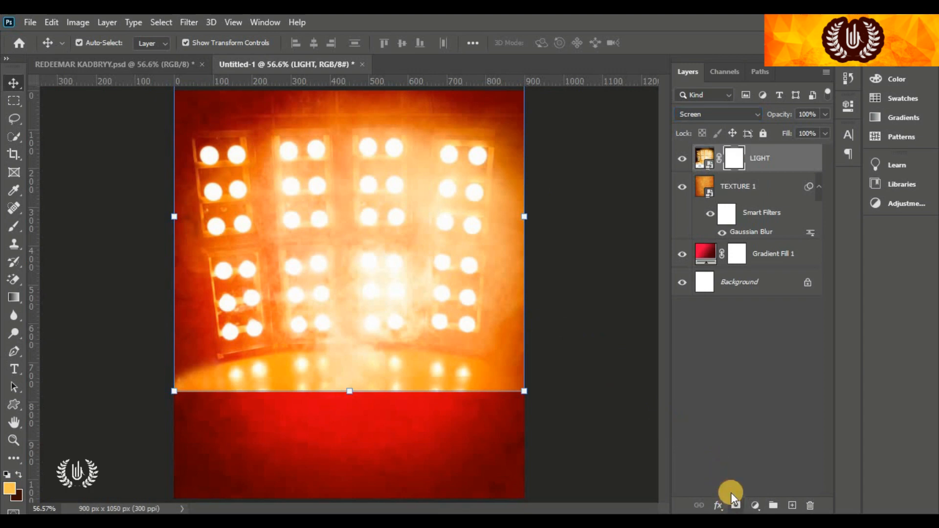
{"action": "left_click", "coordinate": [19, 227]}
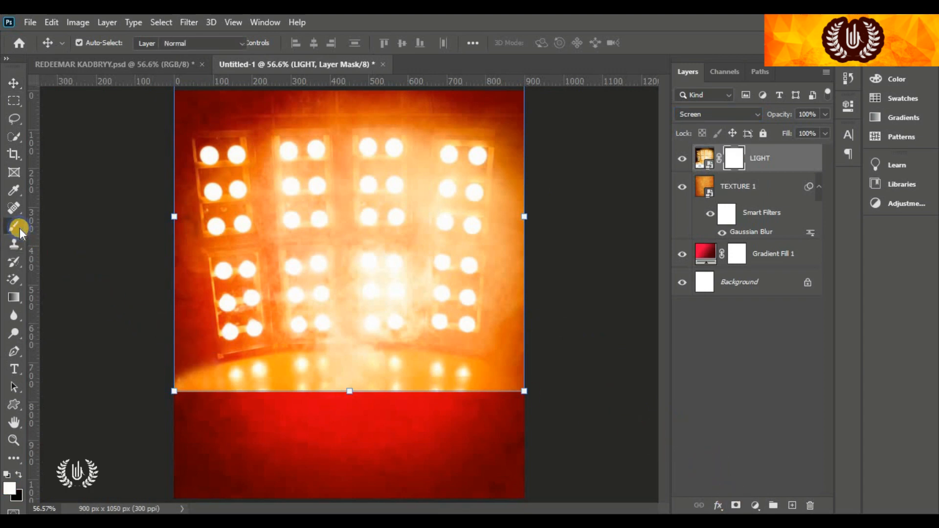
{"action": "left_click", "coordinate": [44, 226]}
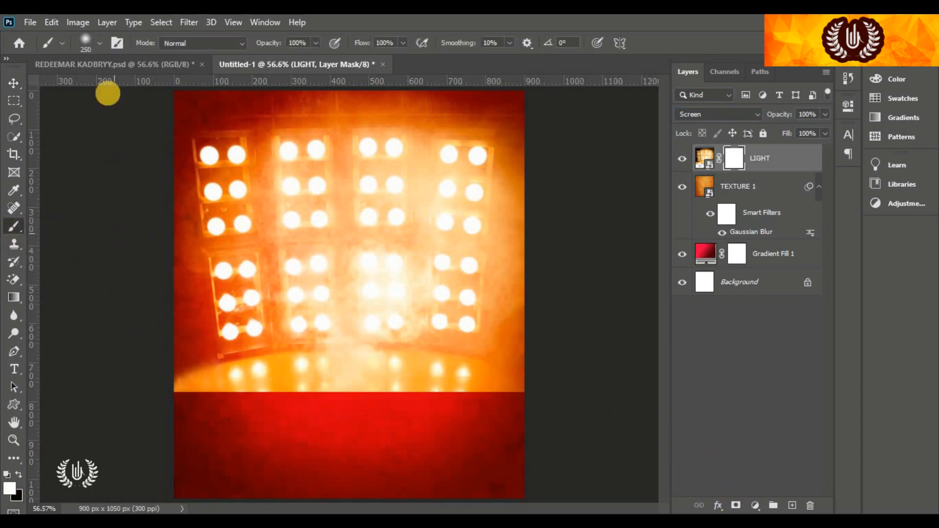
Paint black with a size-03 soft brush across the bottom of the LIGHT mask
{"action": "left_click", "coordinate": [102, 44]}
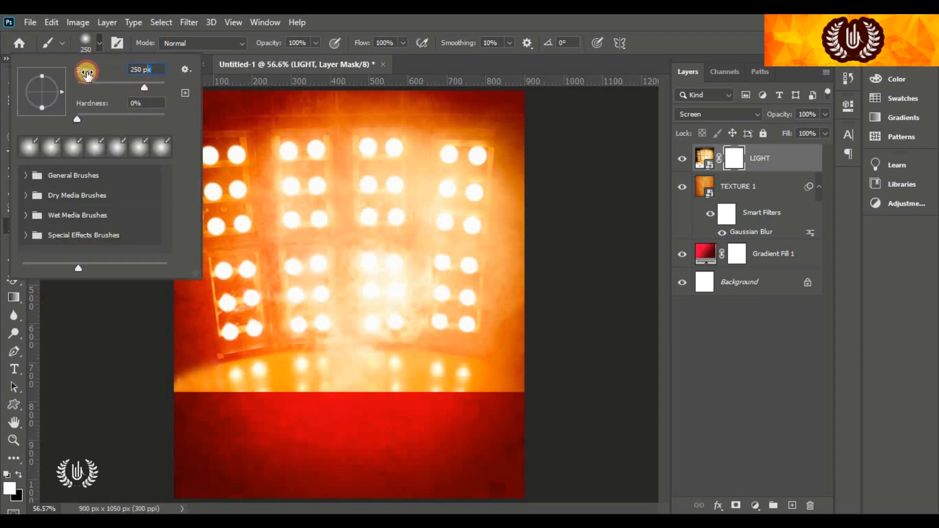
{"action": "left_click", "coordinate": [87, 73]}
{"action": "type", "text": "0"}
{"action": "type", "text": "3"}
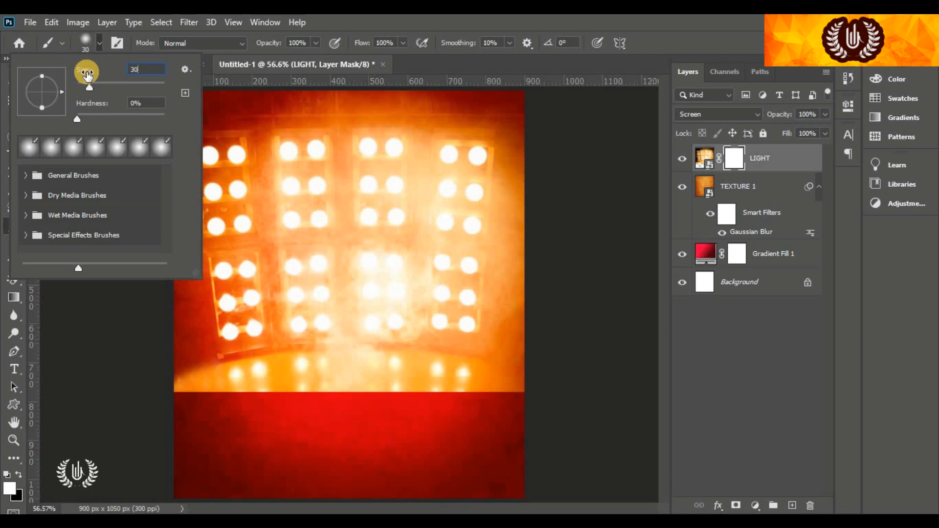
{"action": "left_click", "coordinate": [95, 43]}
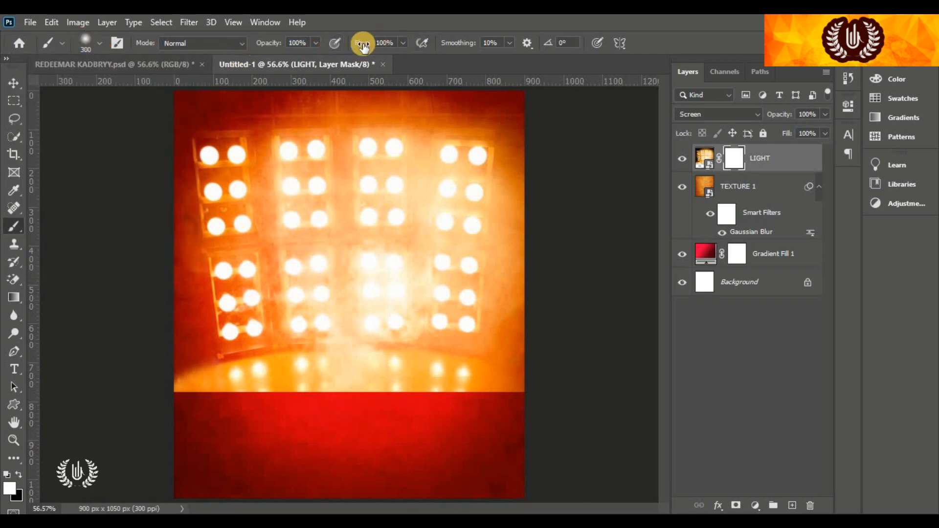
{"action": "left_click", "coordinate": [21, 476]}
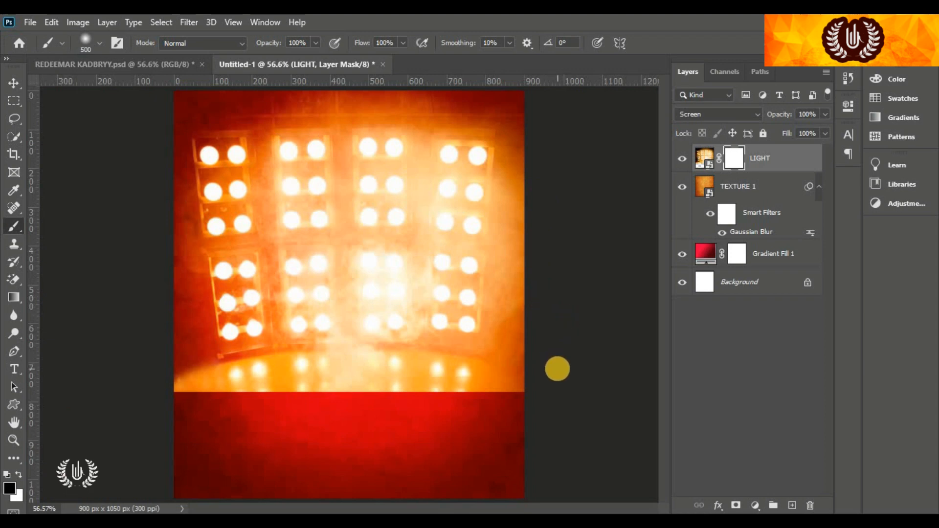
{"action": "left_click", "coordinate": [555, 366]}
{"action": "mouse_move", "coordinate": [555, 366]}
{"action": "left_mouse_down"}
{"action": "mouse_move", "coordinate": [527, 397]}
{"action": "mouse_move", "coordinate": [441, 426]}
{"action": "mouse_move", "coordinate": [174, 424]}
{"action": "mouse_move", "coordinate": [311, 405]}
{"action": "mouse_move", "coordinate": [510, 426]}
{"action": "mouse_move", "coordinate": [224, 414]}
{"action": "mouse_move", "coordinate": [163, 369]}
{"action": "mouse_move", "coordinate": [77, 371]}
{"action": "mouse_move", "coordinate": [71, 391]}
{"action": "mouse_move", "coordinate": [226, 423]}
{"action": "mouse_move", "coordinate": [518, 415]}
{"action": "mouse_move", "coordinate": [333, 434]}
{"action": "left_mouse_up"}
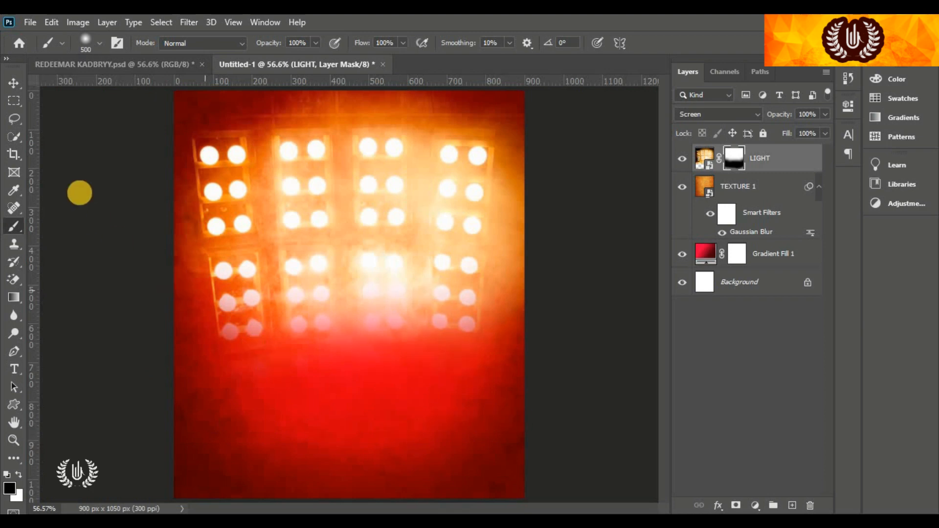
{"action": "left_click", "coordinate": [14, 83]}
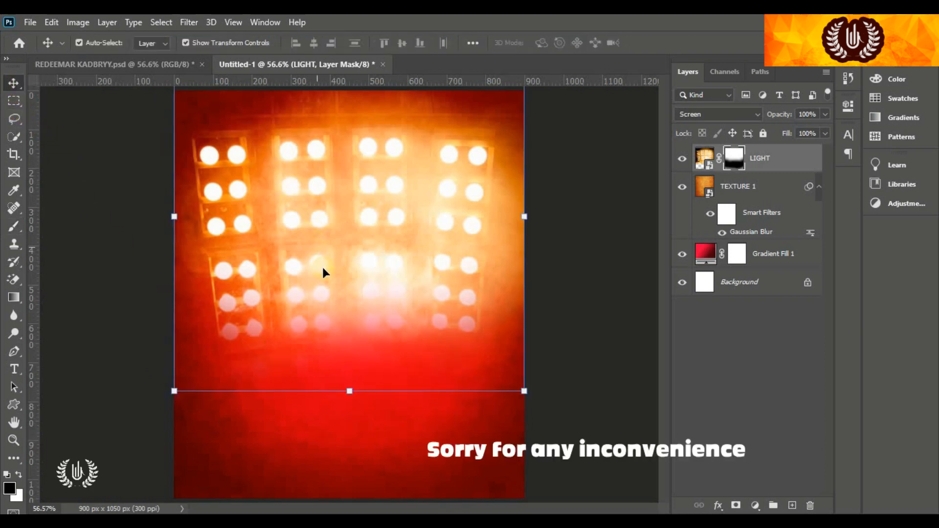
Nudge the LIGHT image higher and give it a 2-pixel Gaussian Blur
{"action": "left_click", "coordinate": [308, 278]}
{"action": "left_click_drag", "start_coordinate": [308, 304], "coordinate": [305, 282]}
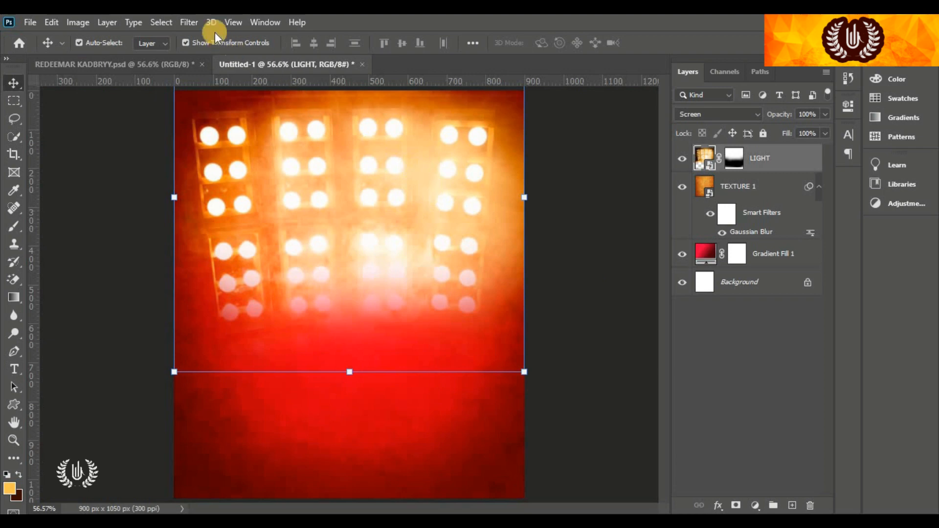
{"action": "left_click", "coordinate": [189, 22]}
{"action": "mouse_move", "coordinate": [259, 178]}
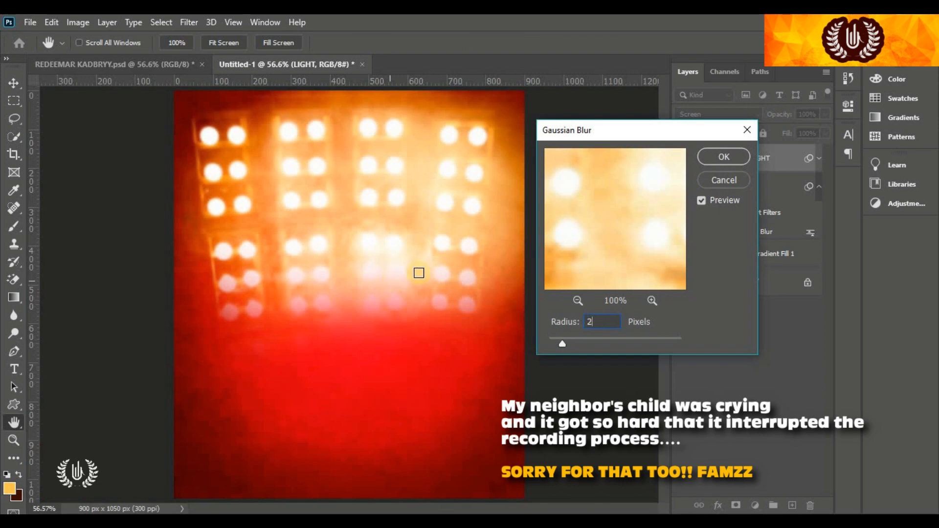
{"action": "left_click", "coordinate": [725, 156]}
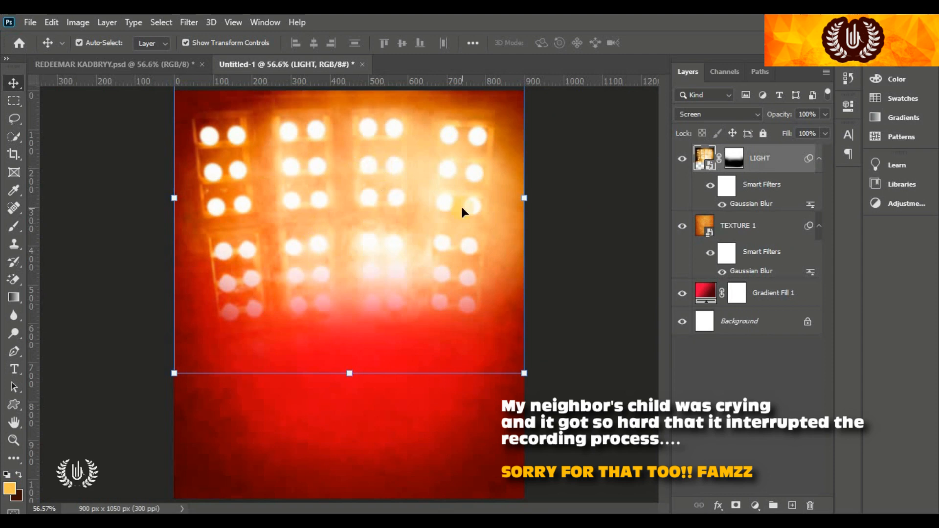
Group LIGHT, TEXTURE 1 and Gradient Fill 1 into a group named BG
{"action": "left_click", "coordinate": [772, 293], "text": "shift"}
{"action": "left_click", "coordinate": [773, 505]}
{"action": "left_click", "coordinate": [738, 153]}
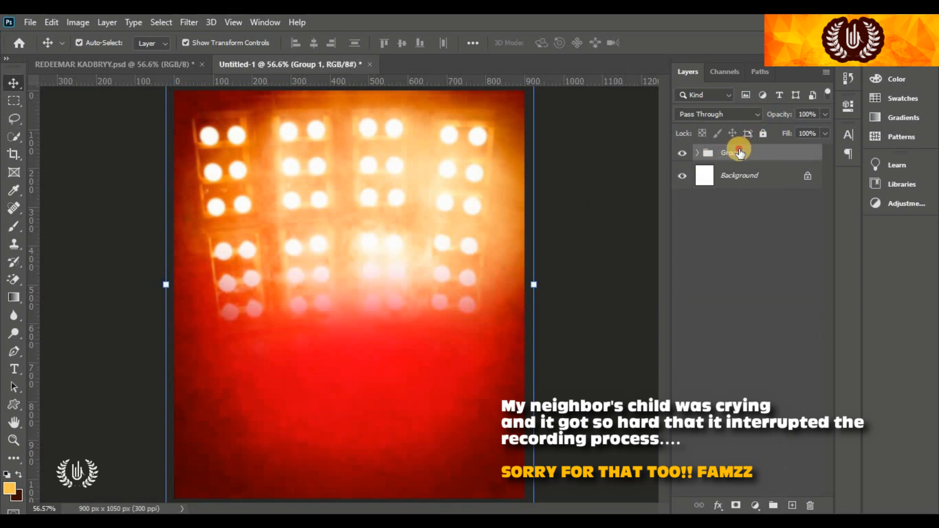
{"action": "double_click", "coordinate": [739, 153]}
{"action": "type", "text": "B"}
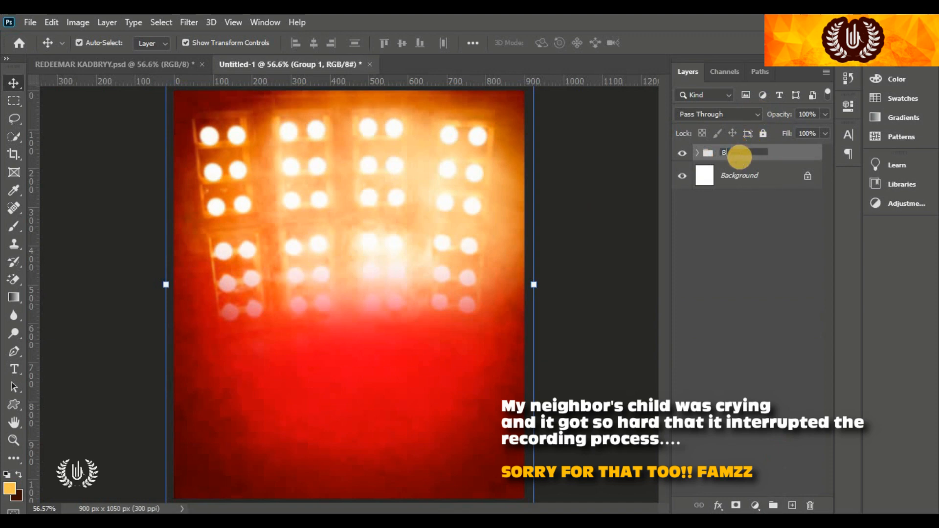
{"action": "type", "text": "G"}
{"action": "key", "text": "Return"}
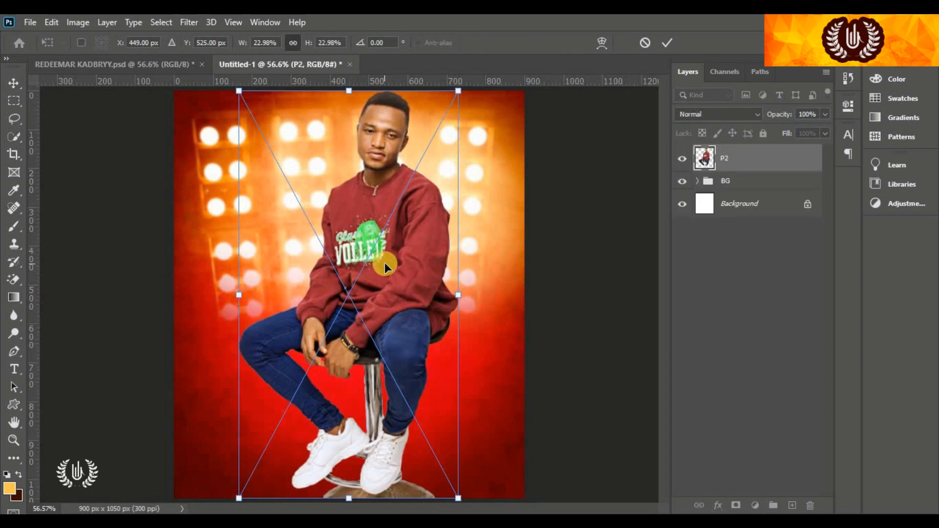
Shrink the seated man P2 to about 19.6% and set him at the canvas bottom
{"action": "left_click_drag", "start_coordinate": [384, 262], "coordinate": [370, 291]}
{"action": "left_click_drag", "start_coordinate": [365, 283], "coordinate": [366, 281]}
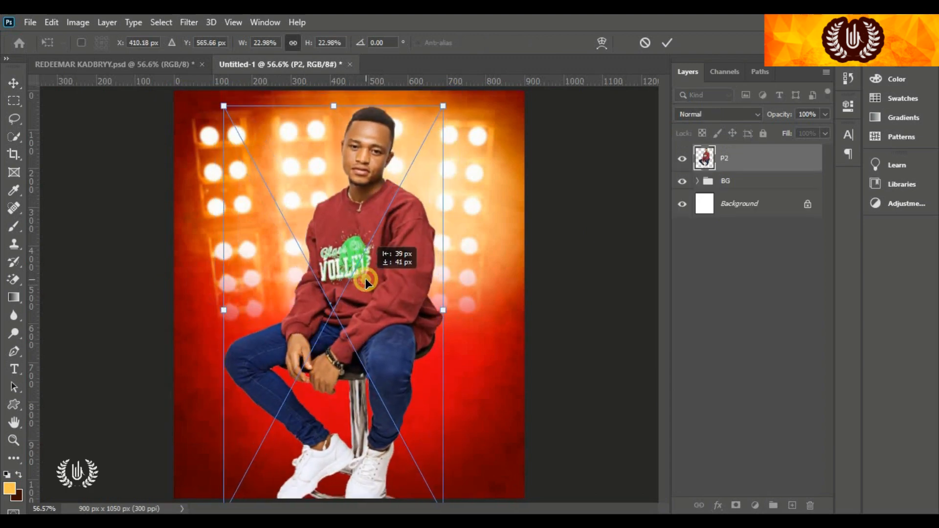
{"action": "left_click_drag", "start_coordinate": [334, 101], "coordinate": [332, 154]}
{"action": "left_click_drag", "start_coordinate": [362, 275], "coordinate": [366, 261]}
{"action": "left_click_drag", "start_coordinate": [374, 144], "coordinate": [377, 152]}
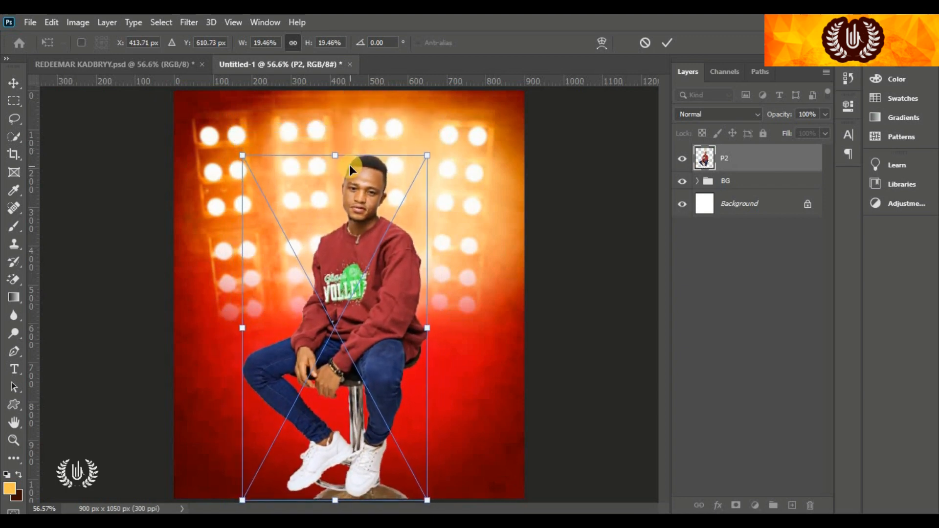
{"action": "left_click_drag", "start_coordinate": [373, 275], "coordinate": [345, 287]}
{"action": "key", "text": "Return"}
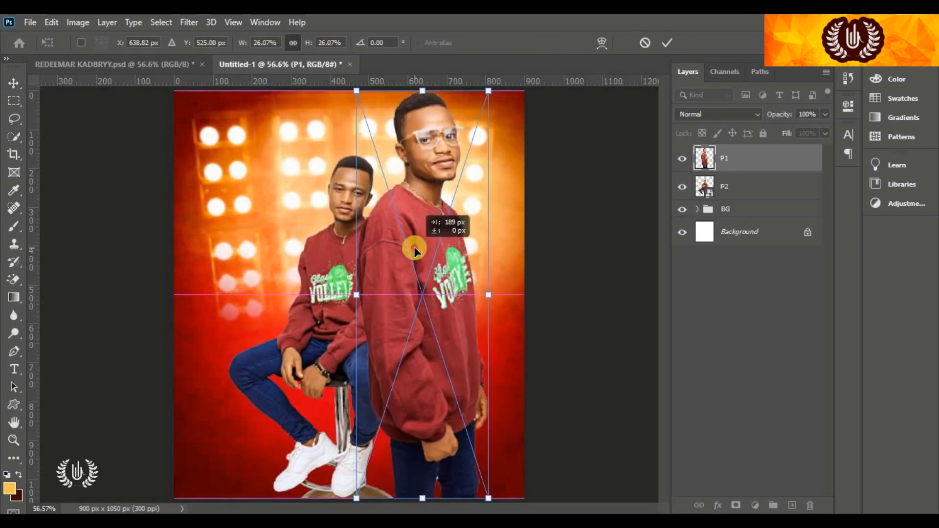
Scale the standing man P1 down and place him on the right behind P2
{"action": "left_click_drag", "start_coordinate": [467, 294], "coordinate": [439, 305]}
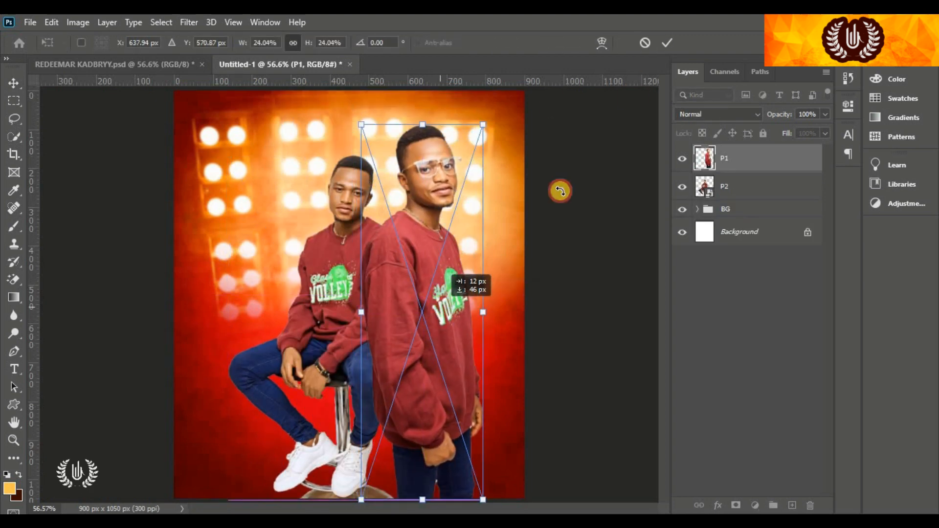
{"action": "key", "text": "Return"}
{"action": "left_click_drag", "start_coordinate": [777, 161], "coordinate": [777, 197]}
{"action": "left_click_drag", "start_coordinate": [483, 125], "coordinate": [482, 132]}
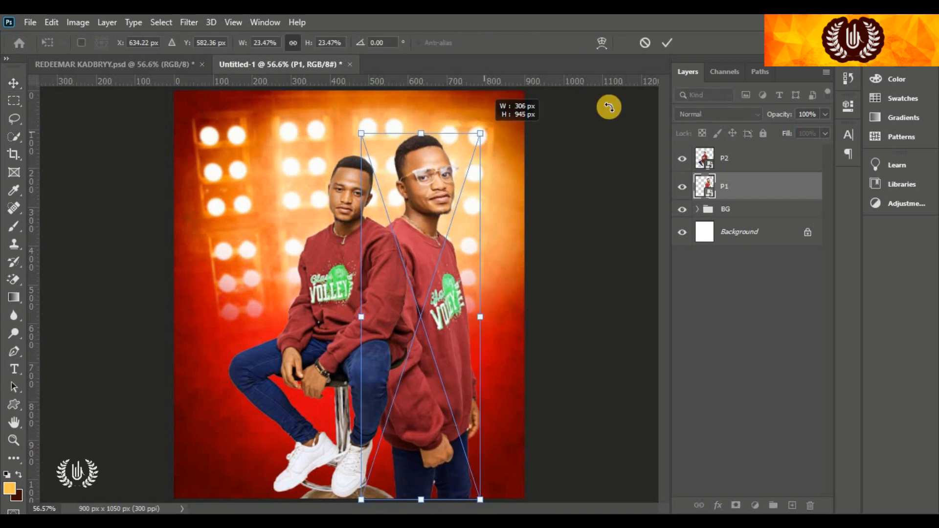
{"action": "key", "text": "Return"}
Mask the standing man and brush away his lower body and legs
{"action": "left_click", "coordinate": [736, 504]}
{"action": "key", "text": "b"}
{"action": "mouse_move", "coordinate": [499, 461]}
{"action": "left_mouse_down"}
{"action": "mouse_move", "coordinate": [435, 465]}
{"action": "mouse_move", "coordinate": [313, 406]}
{"action": "mouse_move", "coordinate": [564, 345]}
{"action": "left_mouse_up"}
{"action": "key", "text": "x"}
{"action": "left_click_drag", "start_coordinate": [443, 296], "coordinate": [405, 261]}
Duplicate P1, move the copy to the left and flip it horizontally
{"action": "left_click", "coordinate": [11, 84]}
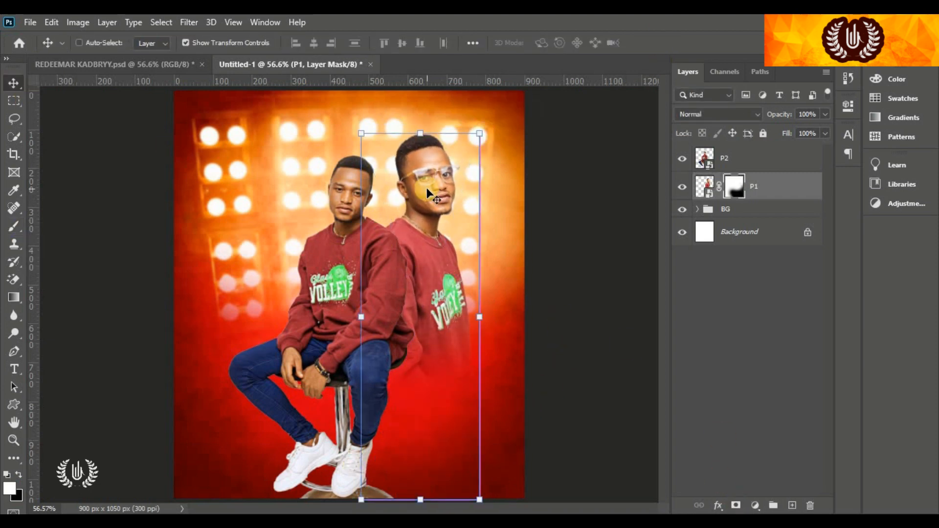
{"action": "left_click_drag", "start_coordinate": [768, 186], "coordinate": [793, 505]}
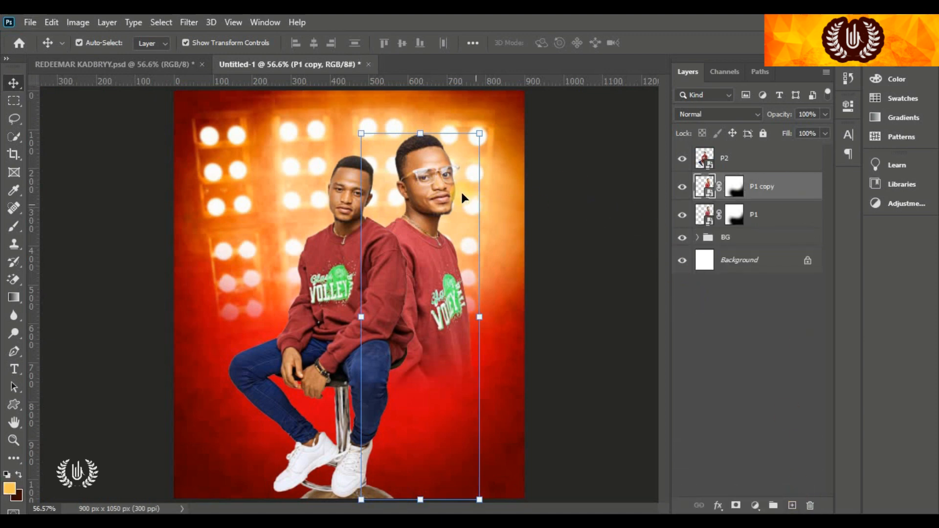
{"action": "left_click_drag", "start_coordinate": [424, 190], "coordinate": [275, 190]}
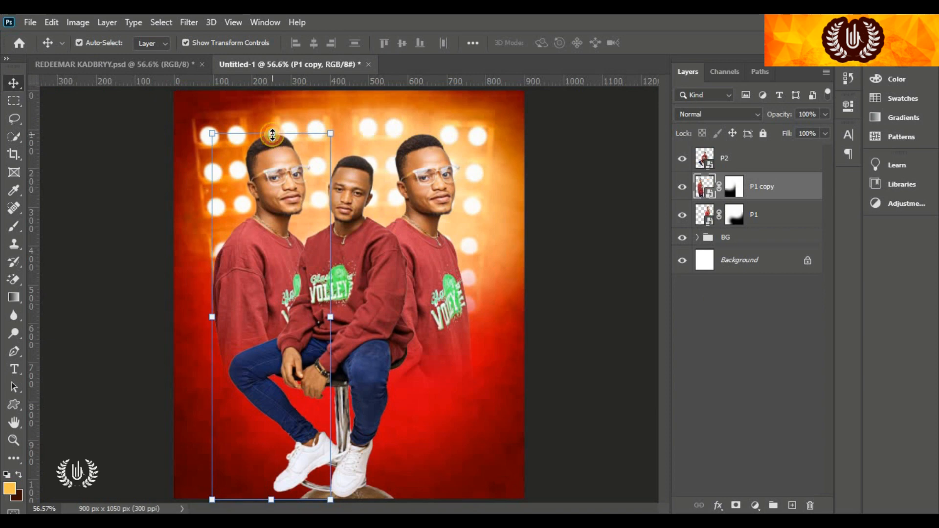
{"action": "left_click", "coordinate": [272, 134]}
{"action": "right_click", "coordinate": [266, 177]}
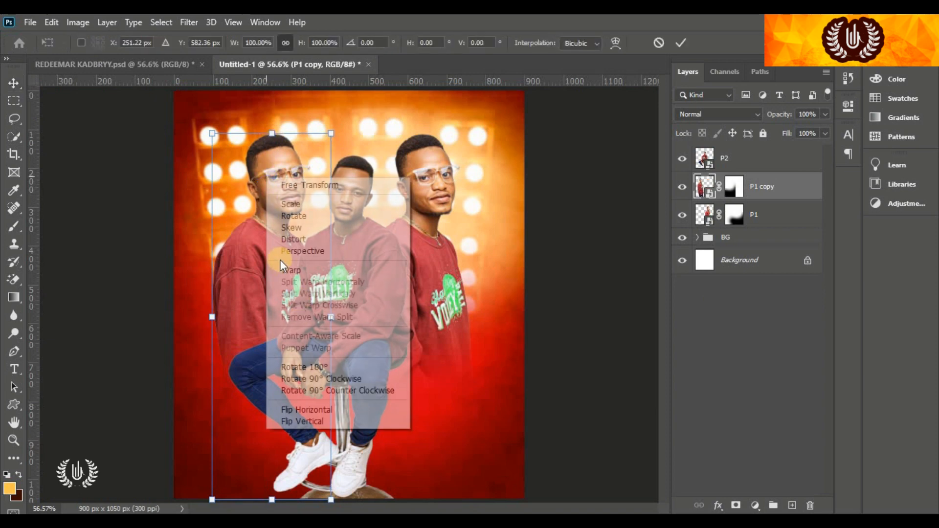
{"action": "left_click", "coordinate": [320, 414]}
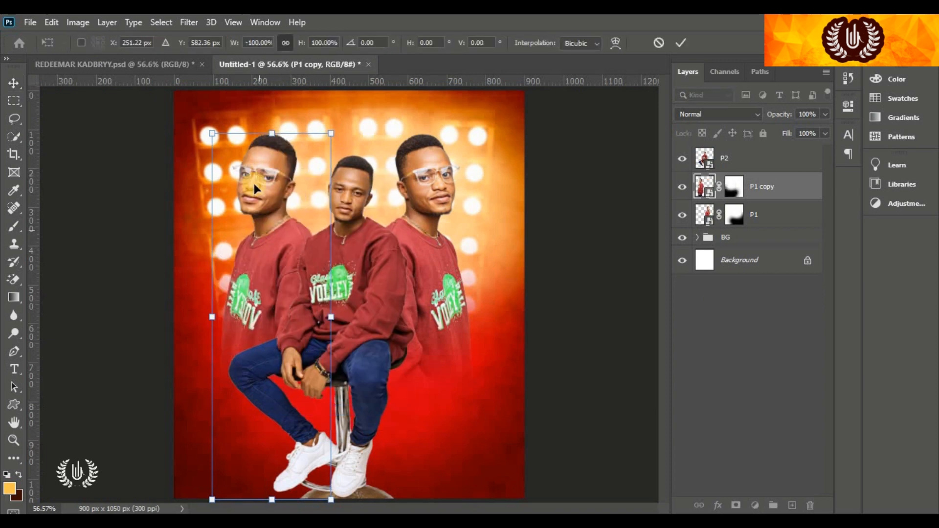
{"action": "left_click_drag", "start_coordinate": [268, 173], "coordinate": [274, 173]}
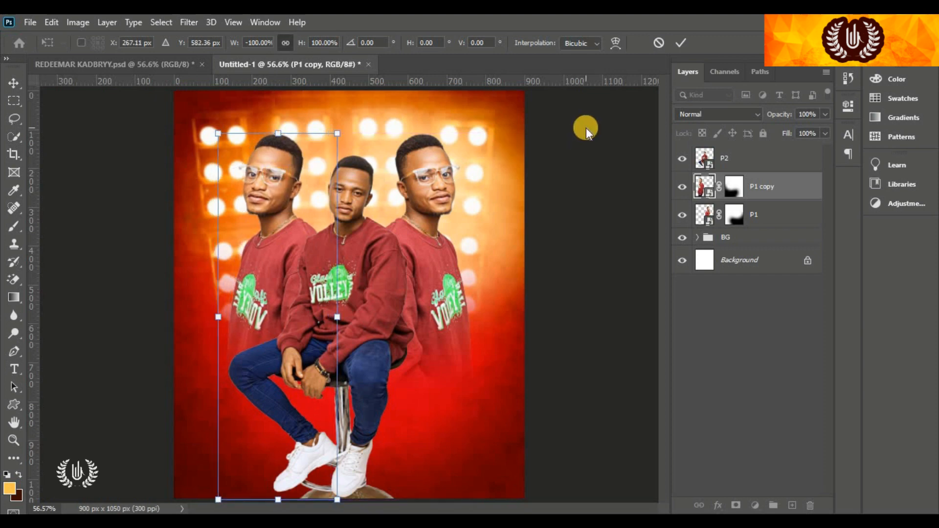
{"action": "left_click_drag", "start_coordinate": [444, 82], "coordinate": [489, 74]}
{"action": "left_click", "coordinate": [680, 43]}
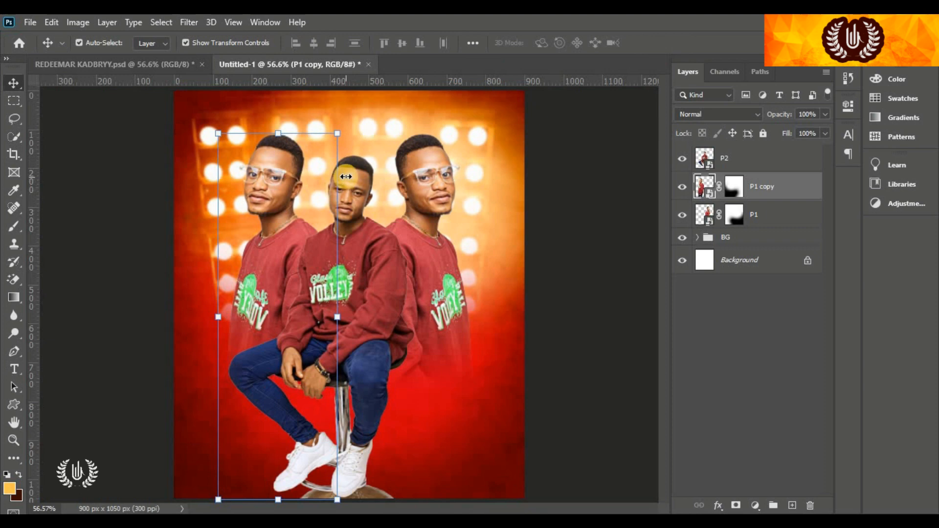
{"action": "left_click", "coordinate": [356, 195]}
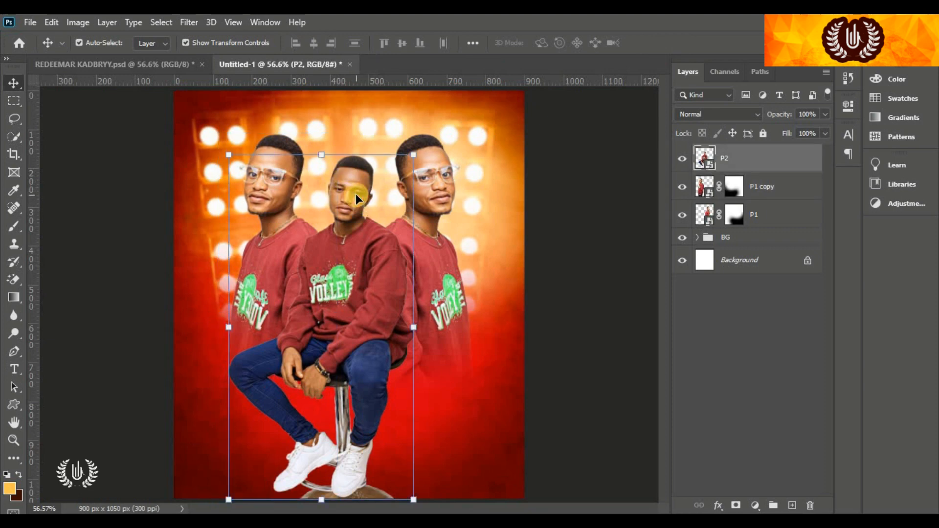
Camera Raw on P2: temperature +19, contrast +26, highlights -18, shadows -8, texture +23, clarity +10
{"action": "left_click", "coordinate": [188, 23]}
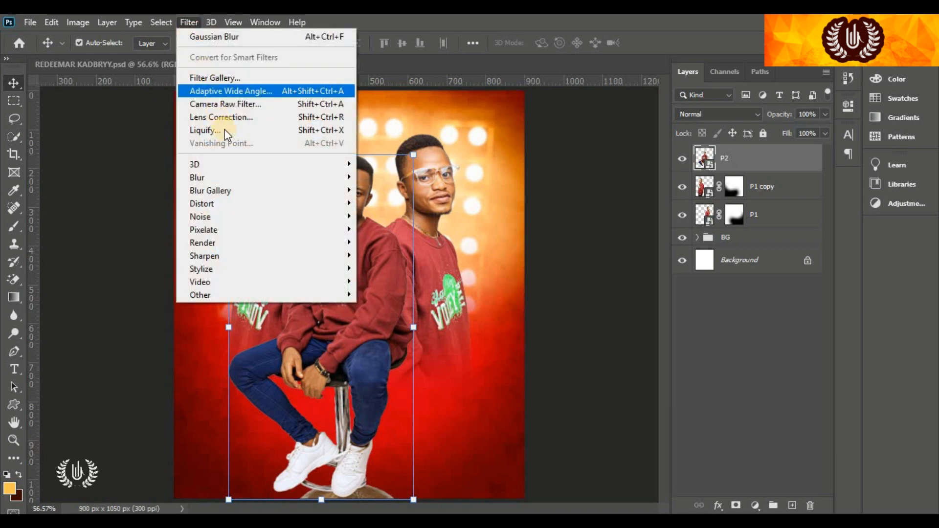
{"action": "left_click", "coordinate": [253, 105]}
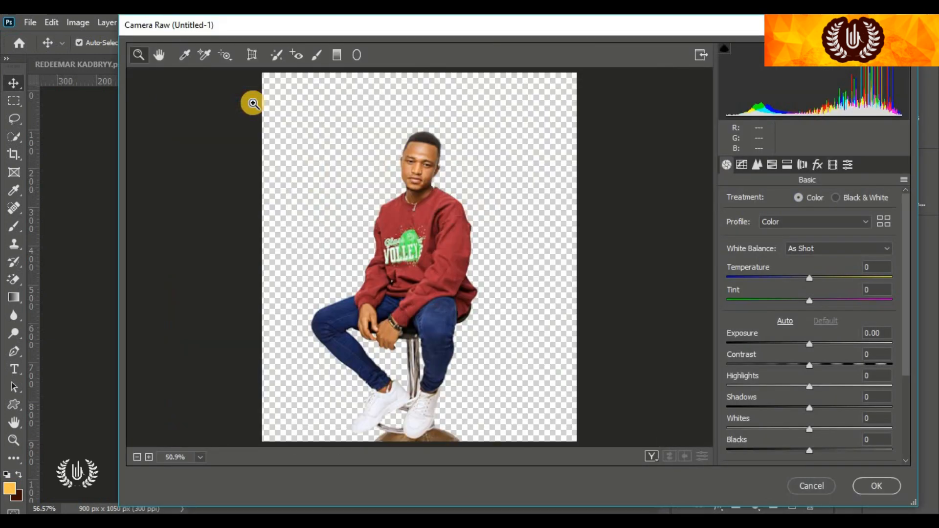
{"action": "left_click", "coordinate": [825, 278]}
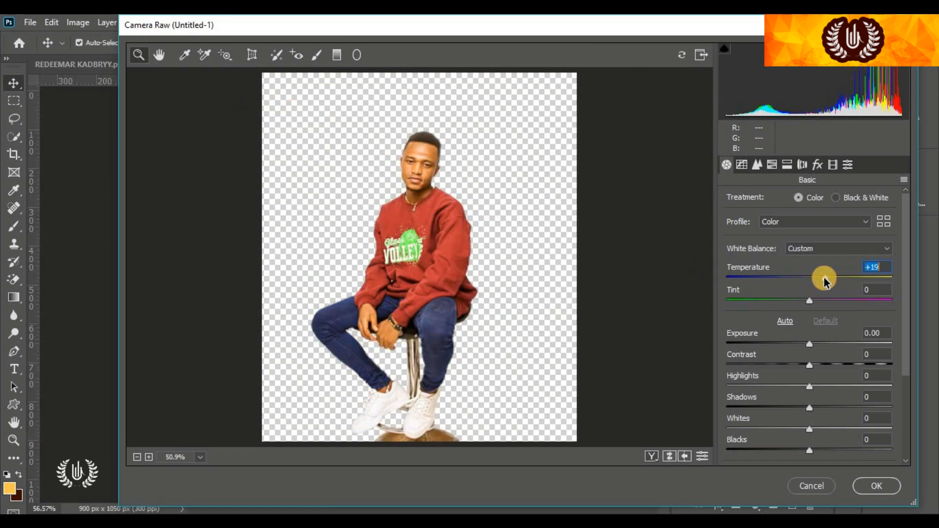
{"action": "left_click", "coordinate": [383, 168]}
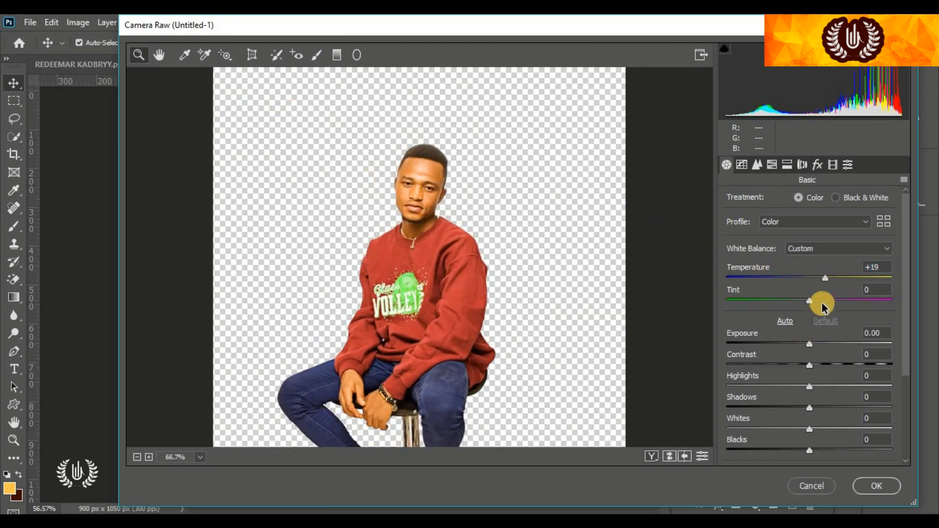
{"action": "left_click_drag", "start_coordinate": [821, 367], "coordinate": [831, 365]}
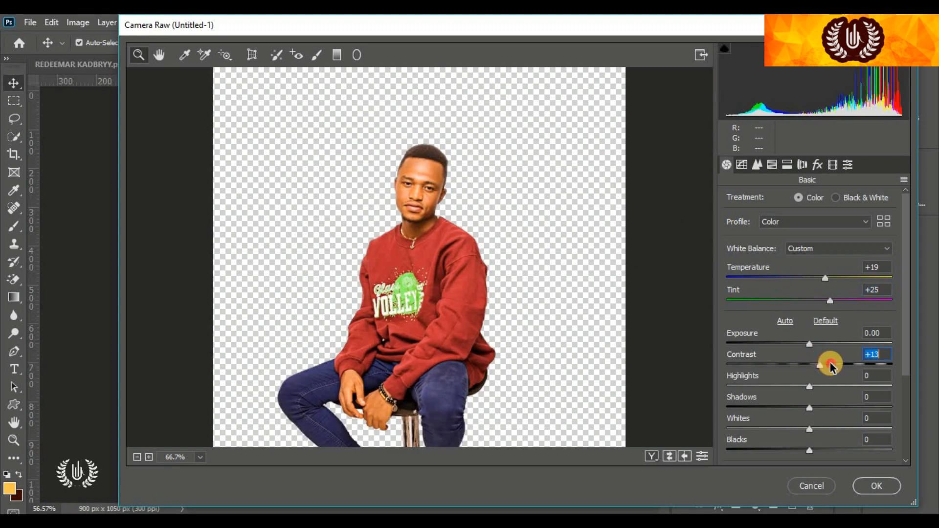
{"action": "left_click", "coordinate": [793, 387]}
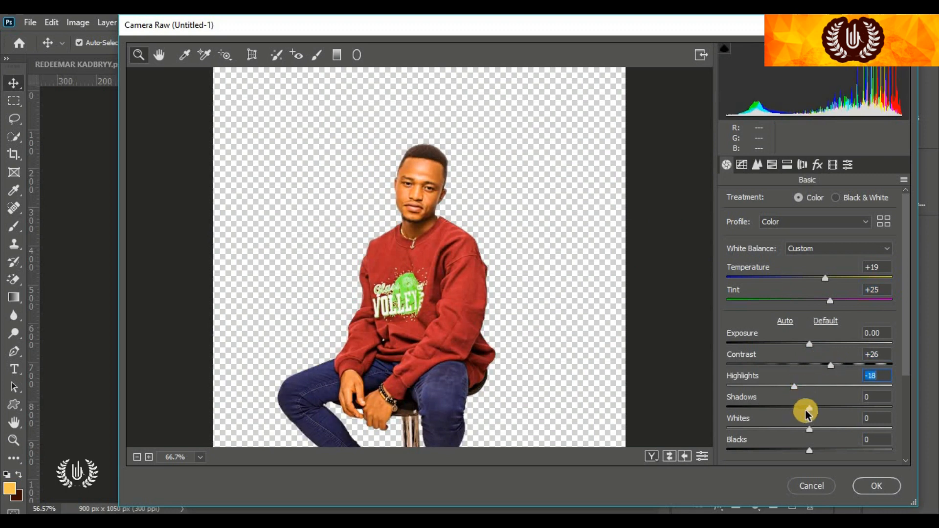
{"action": "left_click", "coordinate": [802, 408]}
{"action": "scroll", "coordinate": [817, 382], "scroll_direction": "down", "scroll_amount": 3}
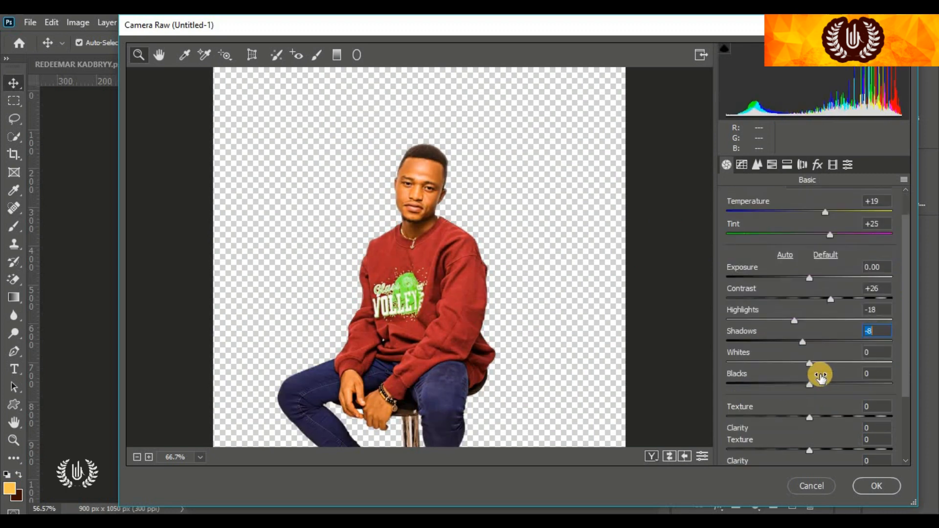
{"action": "left_click", "coordinate": [828, 417]}
{"action": "left_click", "coordinate": [817, 438]}
{"action": "scroll", "coordinate": [817, 436], "scroll_direction": "down", "scroll_amount": 2}
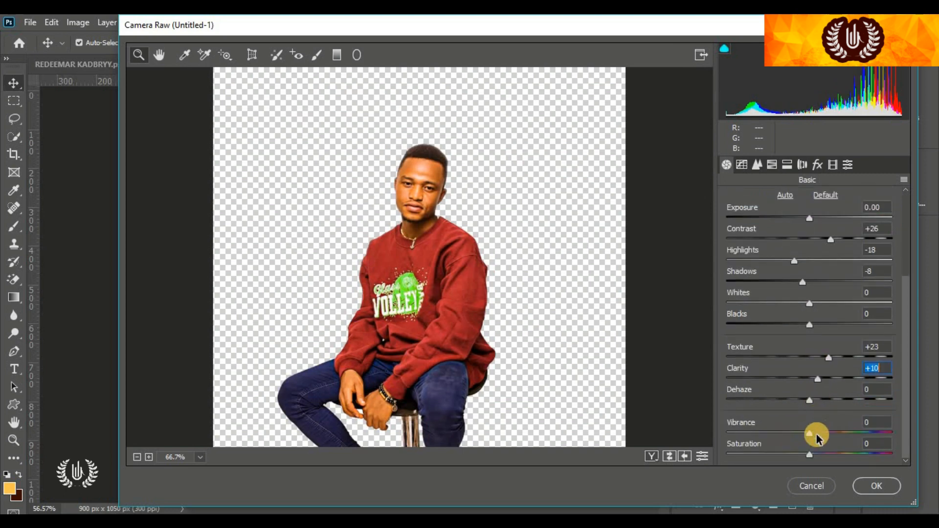
{"action": "left_click", "coordinate": [812, 452]}
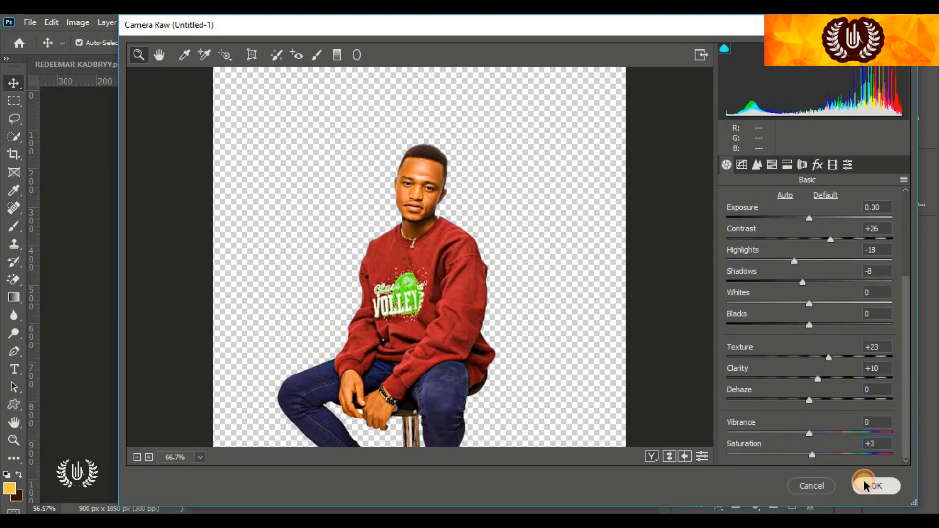
{"action": "left_click", "coordinate": [876, 486]}
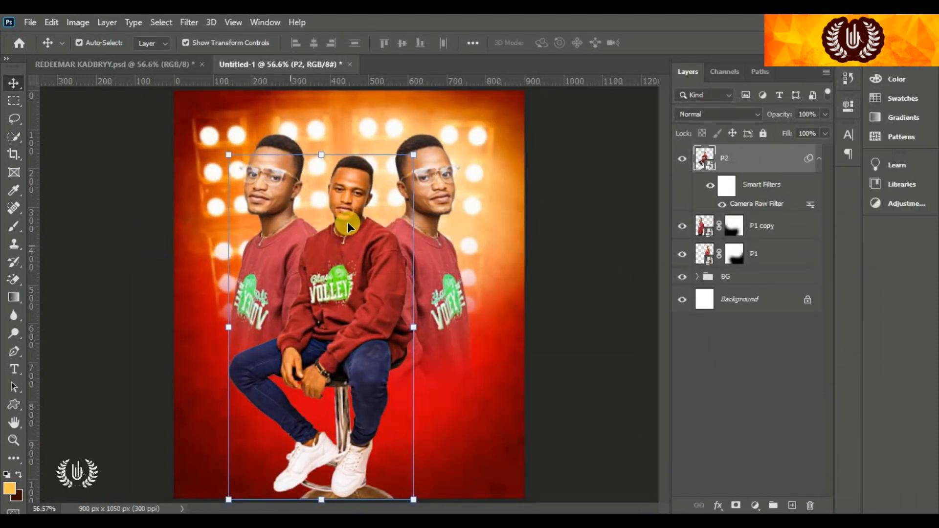
Warm and add contrast, texture and clarity to P1 with Camera Raw, then copy the filter to P1 copy
{"action": "left_click", "coordinate": [438, 179]}
{"action": "left_click", "coordinate": [185, 22]}
{"action": "left_click", "coordinate": [207, 105]}
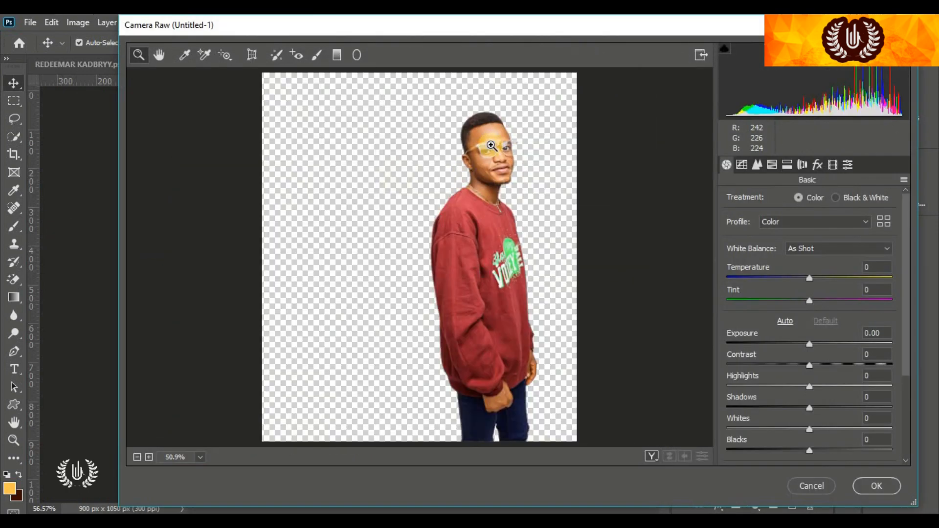
{"action": "left_click", "coordinate": [495, 146]}
{"action": "left_click_drag", "start_coordinate": [809, 277], "coordinate": [834, 300]}
{"action": "scroll", "coordinate": [831, 301], "scroll_direction": "down", "scroll_amount": 1}
{"action": "left_click_drag", "start_coordinate": [809, 332], "coordinate": [837, 333]}
{"action": "scroll", "coordinate": [820, 300], "scroll_direction": "down", "scroll_amount": 2}
{"action": "left_click_drag", "start_coordinate": [809, 287], "coordinate": [789, 287]}
{"action": "left_click_drag", "start_coordinate": [809, 309], "coordinate": [801, 330]}
{"action": "left_click_drag", "start_coordinate": [810, 351], "coordinate": [773, 352]}
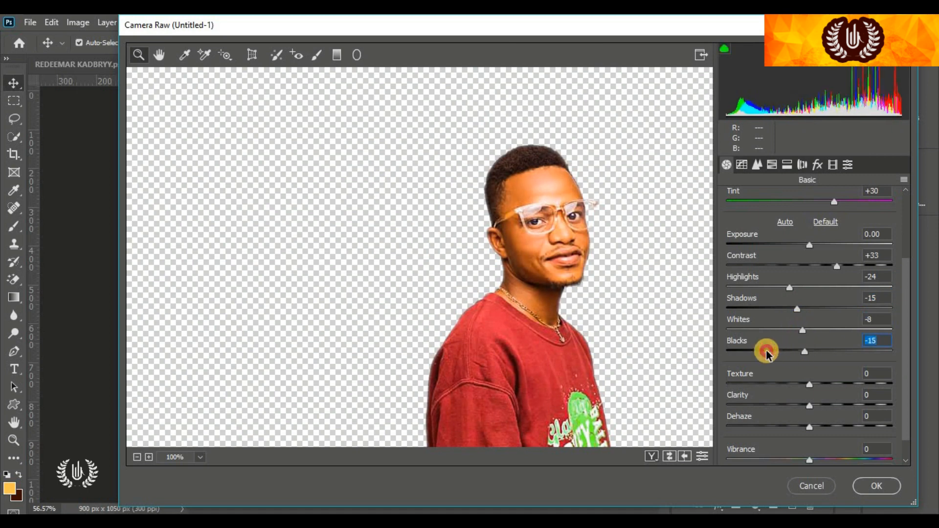
{"action": "scroll", "coordinate": [778, 352], "scroll_direction": "down", "scroll_amount": 1}
{"action": "left_click_drag", "start_coordinate": [810, 379], "coordinate": [819, 379]}
{"action": "left_click", "coordinate": [875, 486]}
{"action": "left_click_drag", "start_coordinate": [807, 252], "coordinate": [808, 226]}
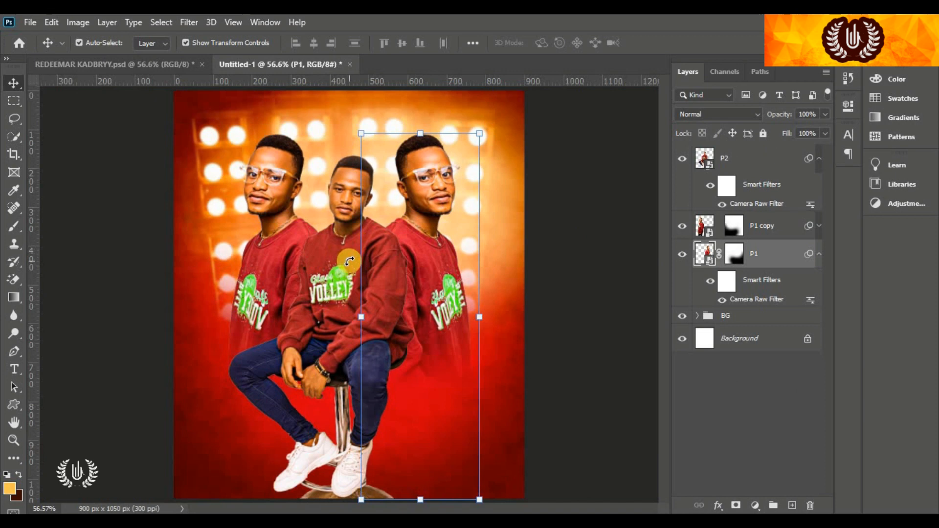
Hide the seated man and add a gradient fill layer above the mirrored left figure
{"action": "left_click", "coordinate": [377, 244]}
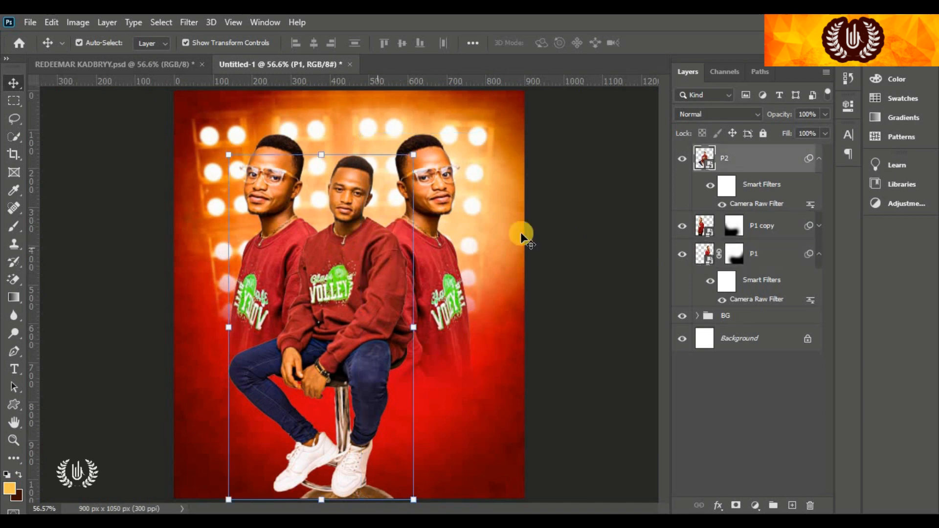
{"action": "left_click", "coordinate": [681, 159]}
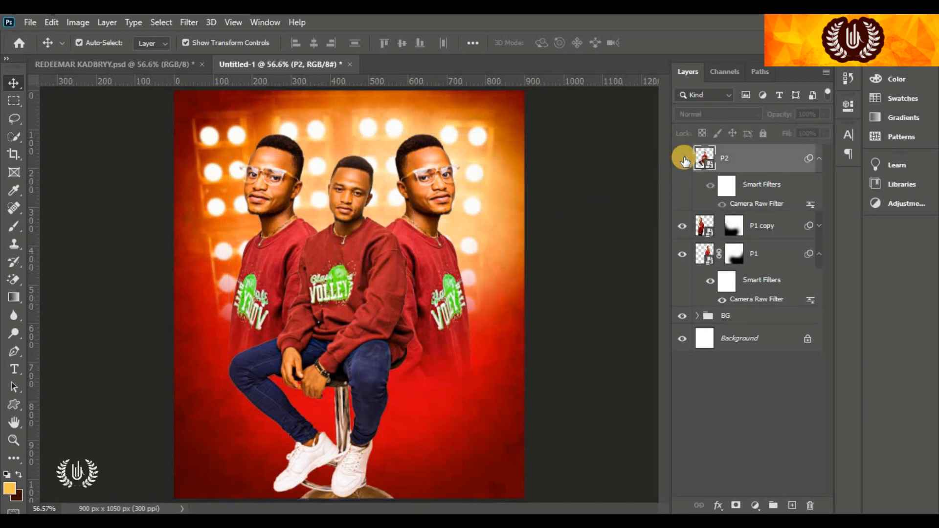
{"action": "left_click", "coordinate": [788, 233]}
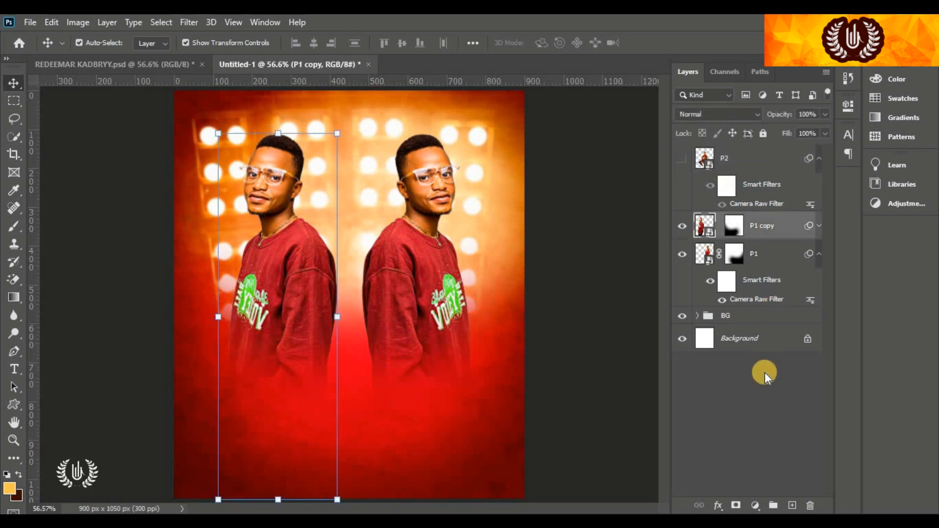
{"action": "left_click", "coordinate": [754, 505]}
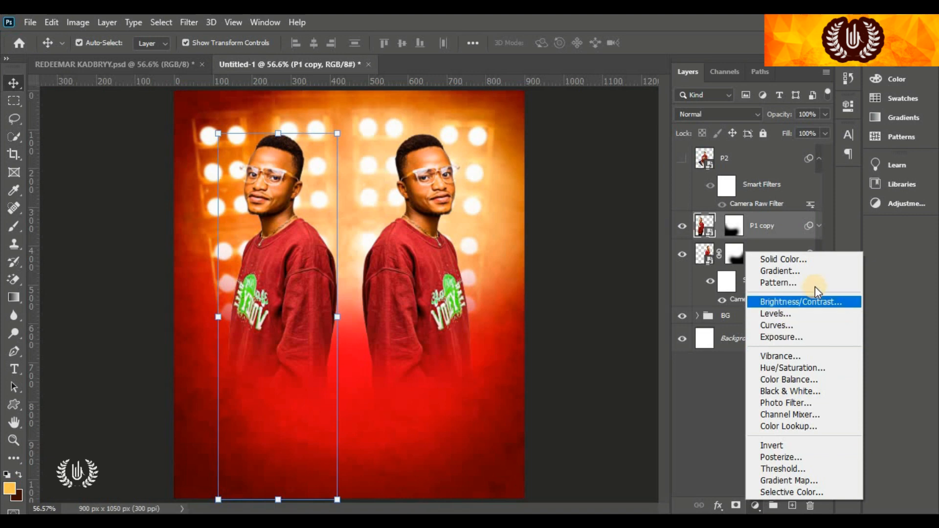
{"action": "left_click", "coordinate": [825, 272]}
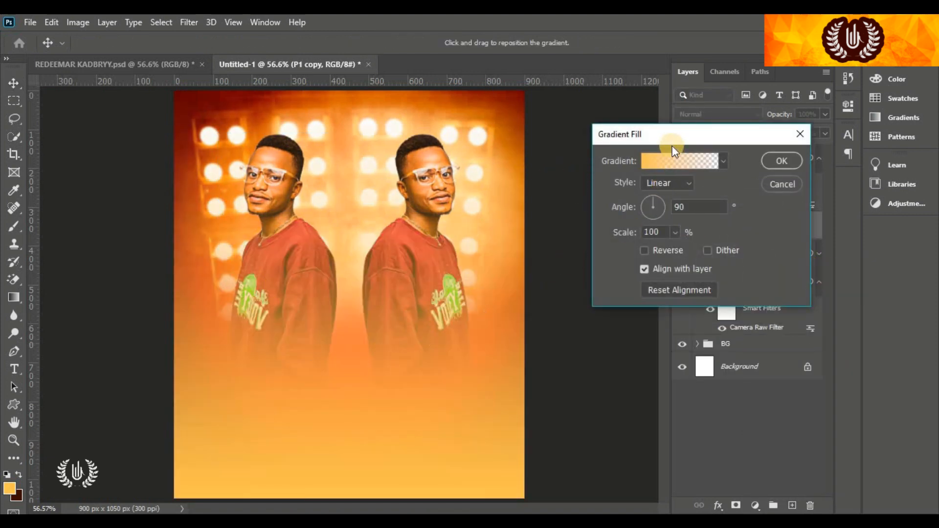
Keep the gradient linear and use a colour-to-transparent preset with its stop set to #490006
{"action": "left_click_drag", "start_coordinate": [673, 140], "coordinate": [712, 141]}
{"action": "left_click", "coordinate": [718, 184]}
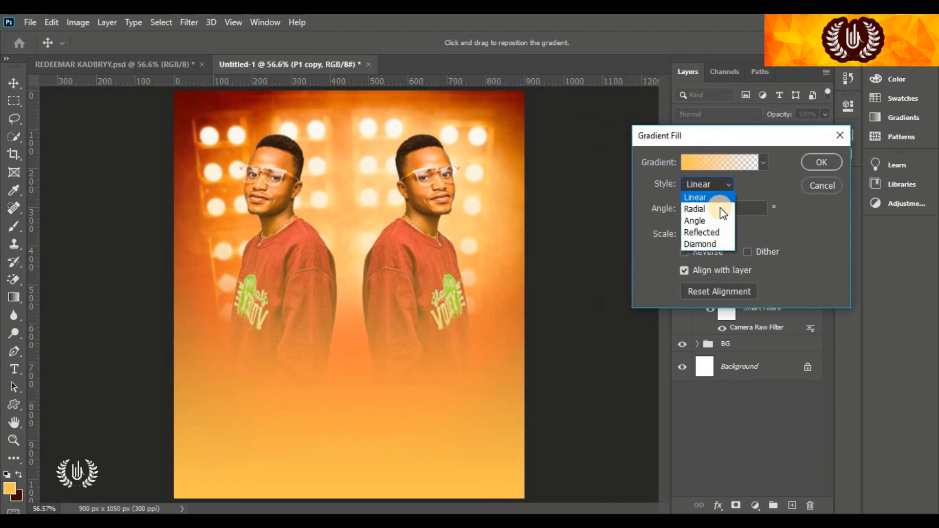
{"action": "left_click", "coordinate": [718, 197]}
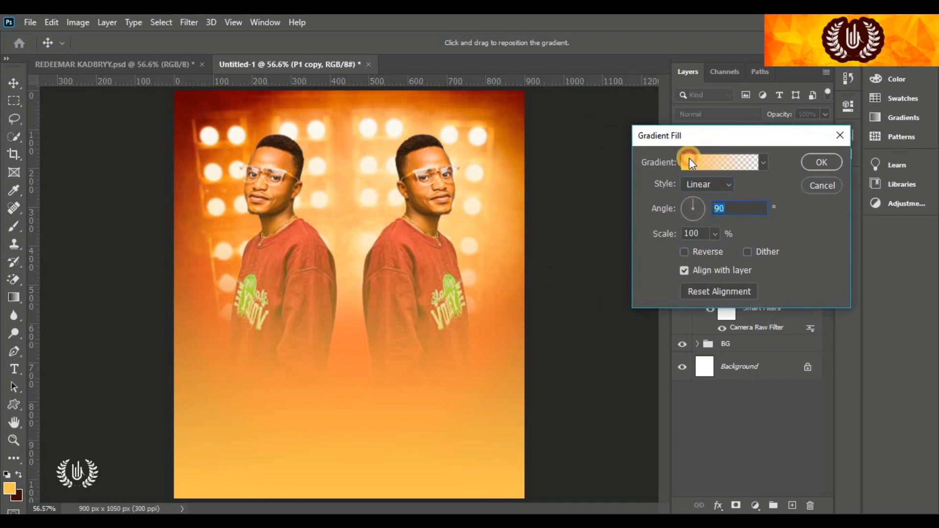
{"action": "left_click", "coordinate": [688, 158]}
{"action": "scroll", "coordinate": [743, 173], "scroll_direction": "down", "scroll_amount": 5}
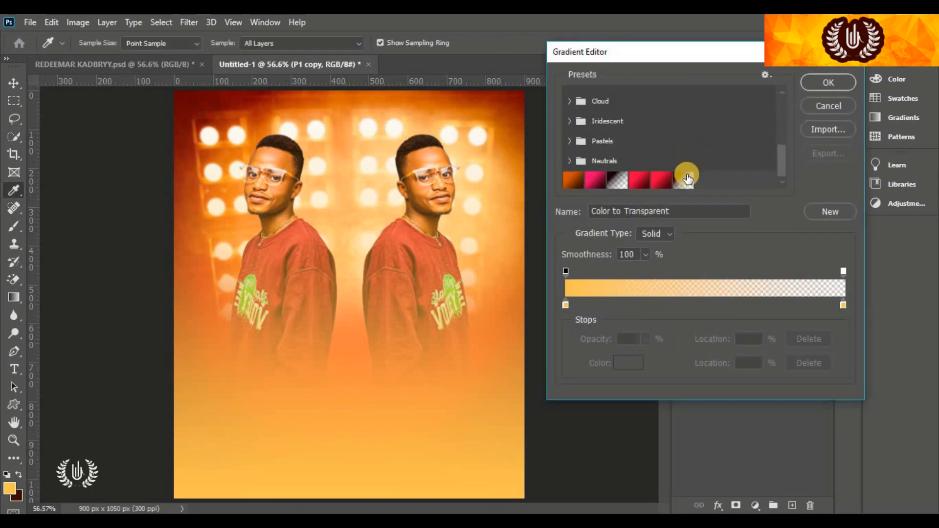
{"action": "left_click", "coordinate": [686, 178]}
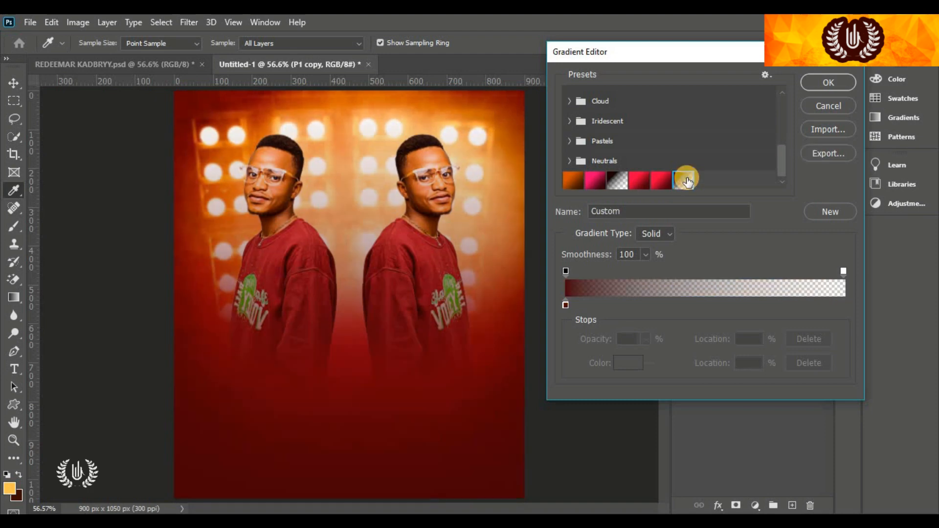
{"action": "left_click", "coordinate": [564, 304]}
{"action": "left_click", "coordinate": [626, 365]}
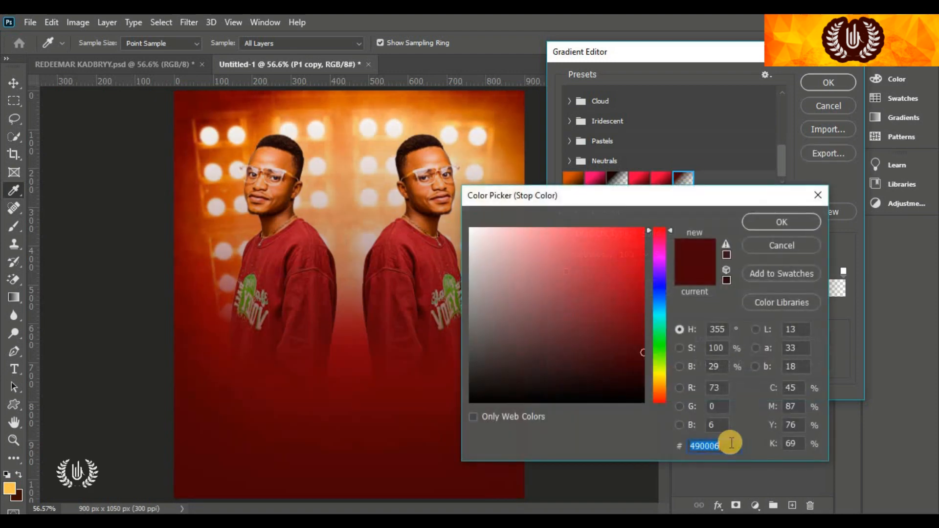
{"action": "left_click", "coordinate": [732, 446]}
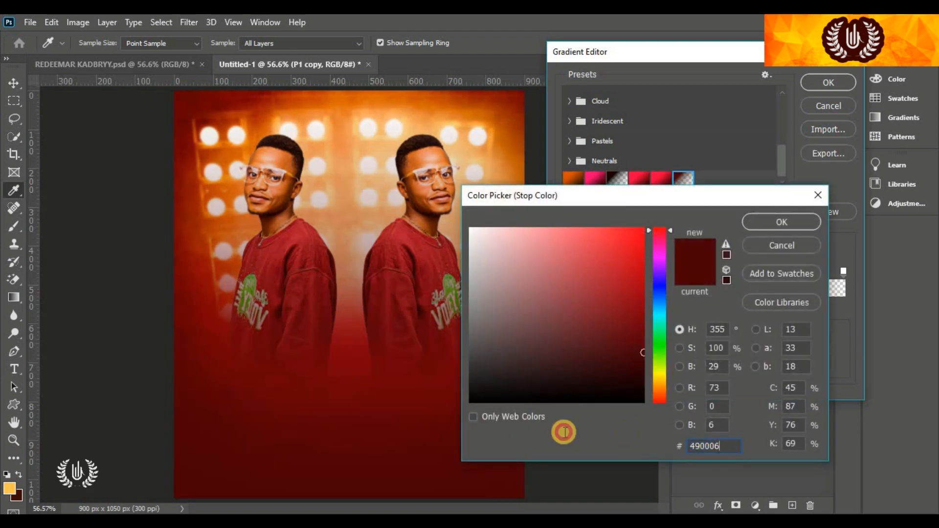
{"action": "left_click", "coordinate": [729, 444]}
{"action": "left_click", "coordinate": [755, 223]}
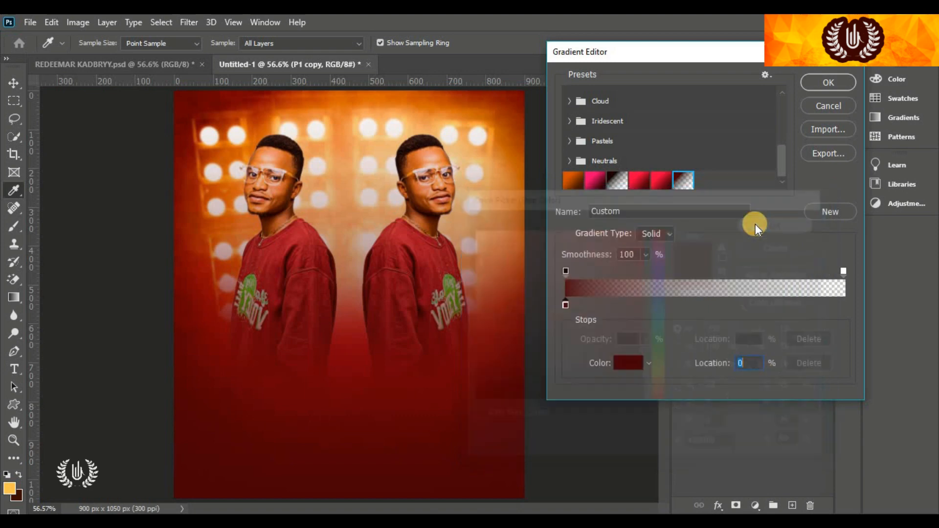
{"action": "left_click", "coordinate": [832, 83]}
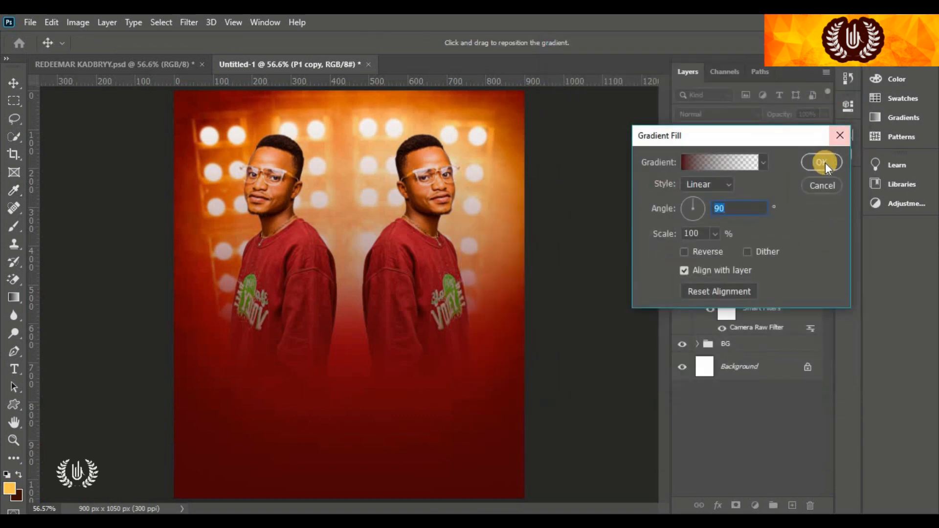
Confirm the gradient fill and paint its mask black over both men's heads and shoulders
{"action": "left_click", "coordinate": [824, 162]}
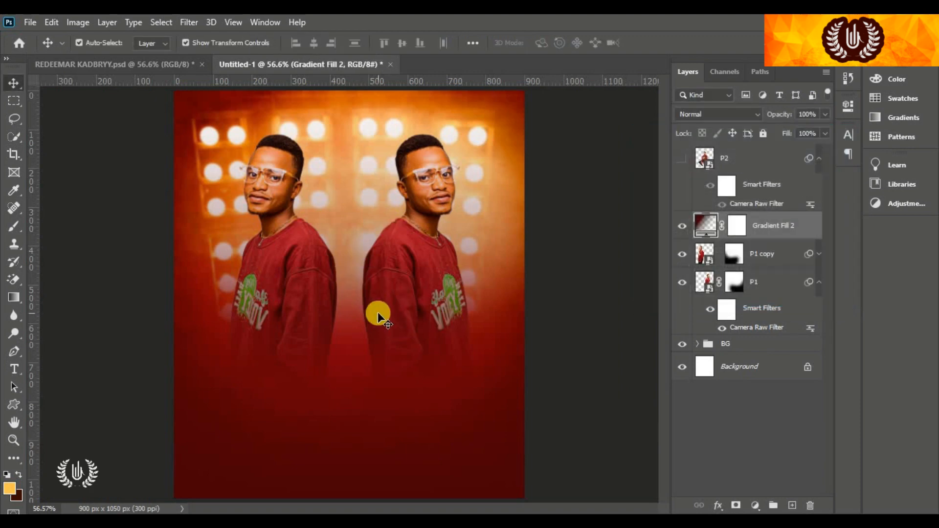
{"action": "left_click", "coordinate": [737, 226]}
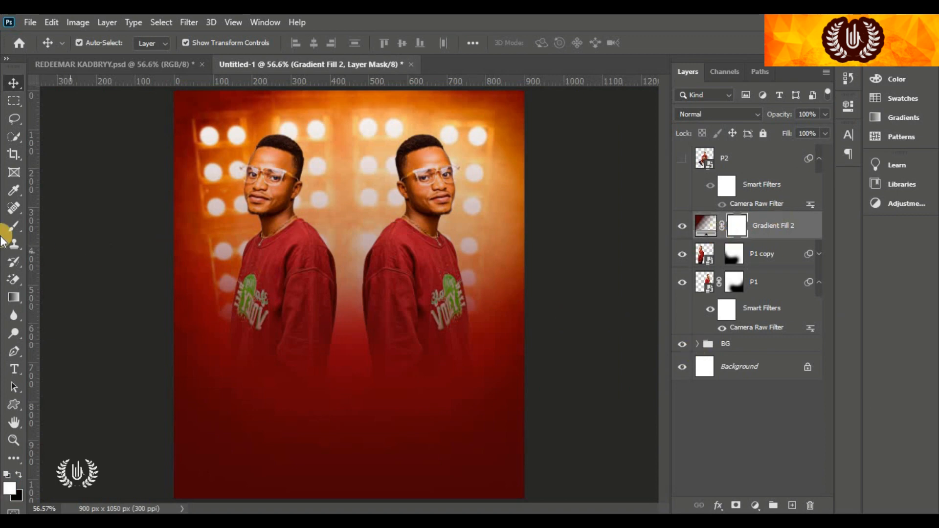
{"action": "left_click_drag", "start_coordinate": [16, 230], "coordinate": [50, 227]}
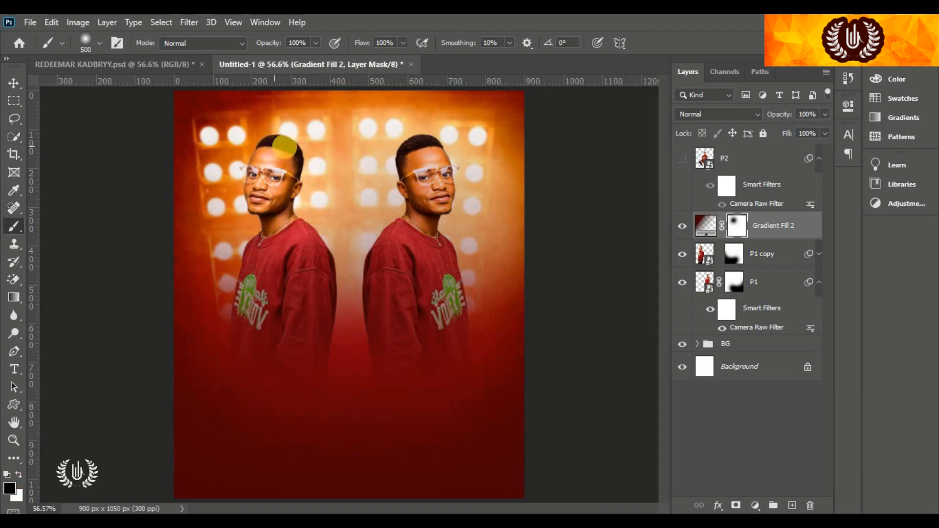
{"action": "left_click", "coordinate": [284, 149]}
{"action": "left_click", "coordinate": [366, 152]}
{"action": "left_click", "coordinate": [419, 170]}
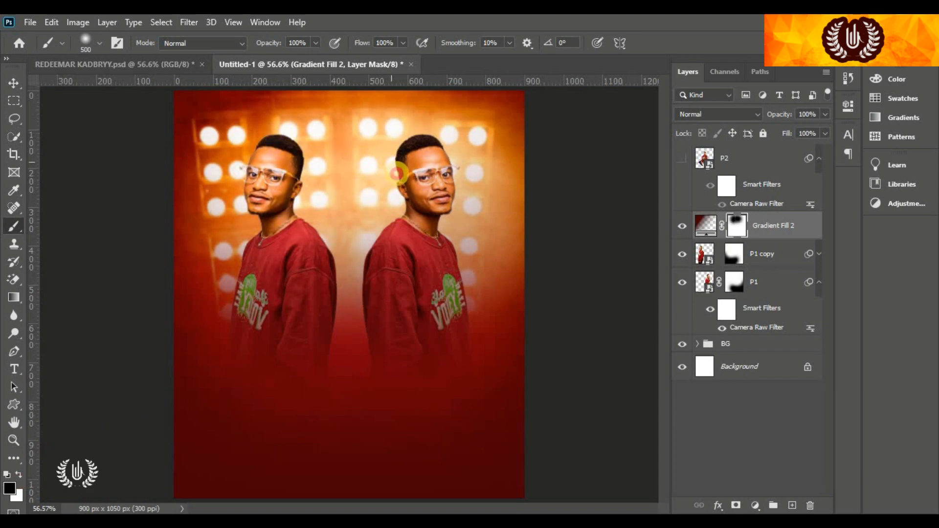
{"action": "left_click", "coordinate": [396, 170]}
{"action": "left_click", "coordinate": [408, 187]}
{"action": "left_click", "coordinate": [412, 175]}
Paint out the dark red between the men and over the left man's shirt, then hide the fill
{"action": "left_click", "coordinate": [394, 225]}
{"action": "left_click", "coordinate": [375, 248]}
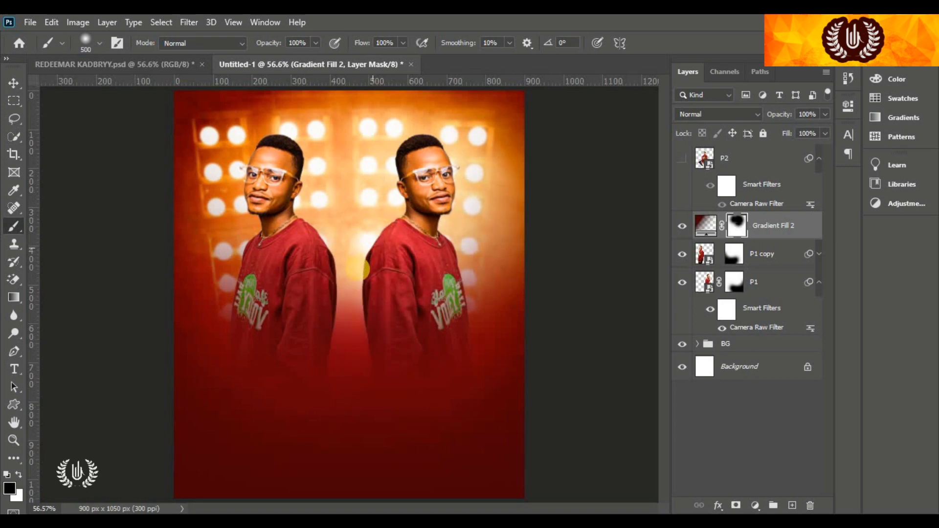
{"action": "left_click", "coordinate": [357, 274]}
{"action": "left_click", "coordinate": [355, 284]}
{"action": "left_click", "coordinate": [292, 303]}
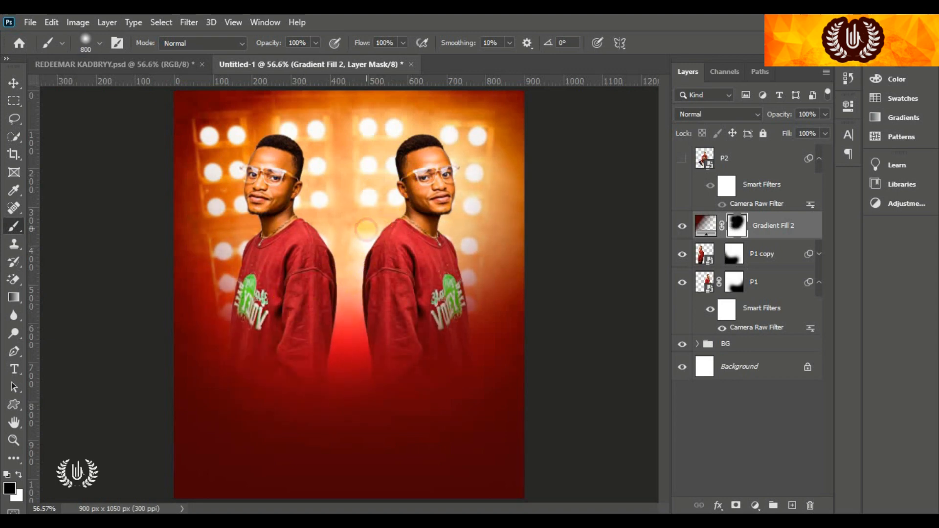
{"action": "left_click", "coordinate": [366, 228]}
{"action": "left_click", "coordinate": [358, 280]}
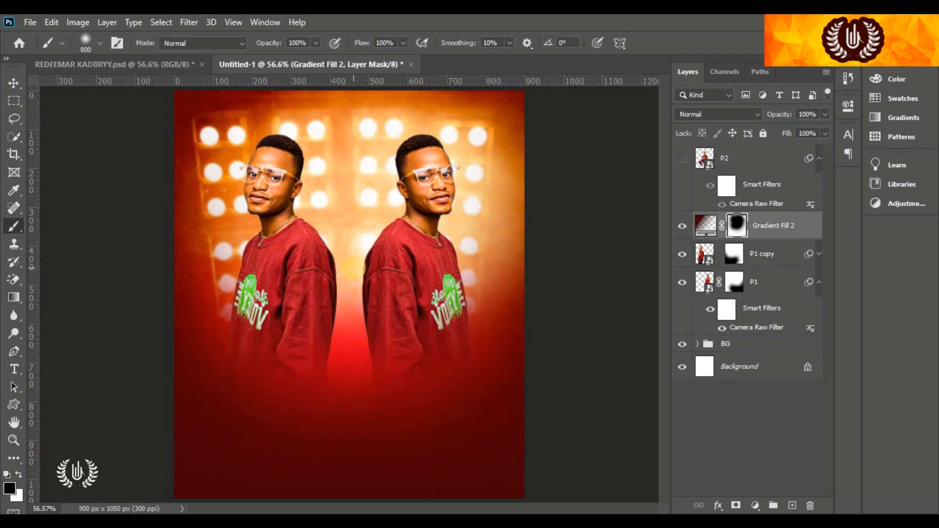
{"action": "left_click", "coordinate": [13, 82]}
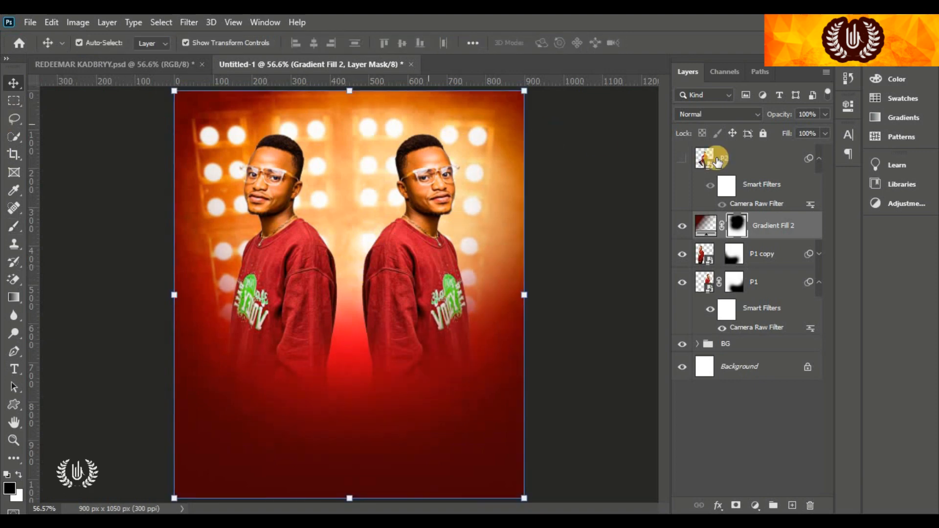
{"action": "left_click", "coordinate": [683, 225]}
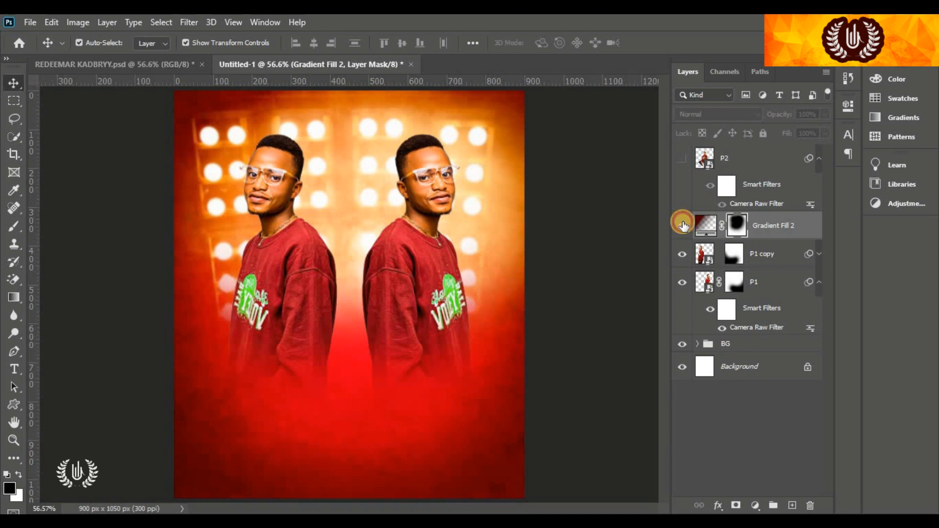
Show the gradient fill again, then scale the Texture2 dust image and commit it at the flyer's bottom
{"action": "left_click", "coordinate": [682, 226]}
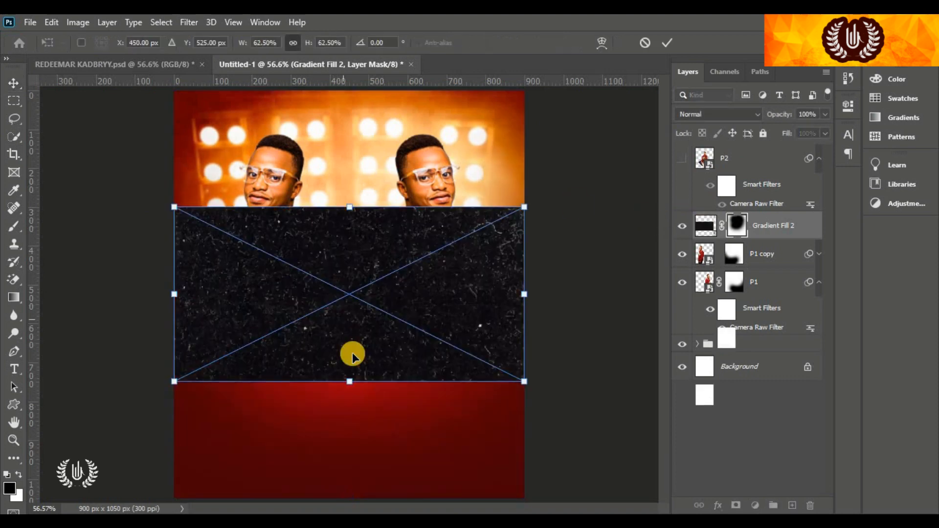
{"action": "left_click_drag", "start_coordinate": [349, 381], "coordinate": [360, 362]}
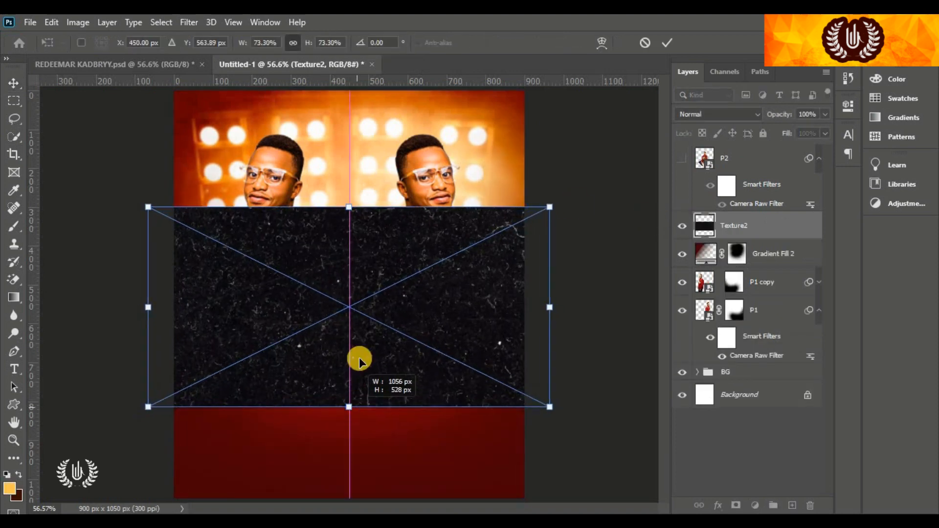
{"action": "left_click_drag", "start_coordinate": [359, 325], "coordinate": [358, 434]}
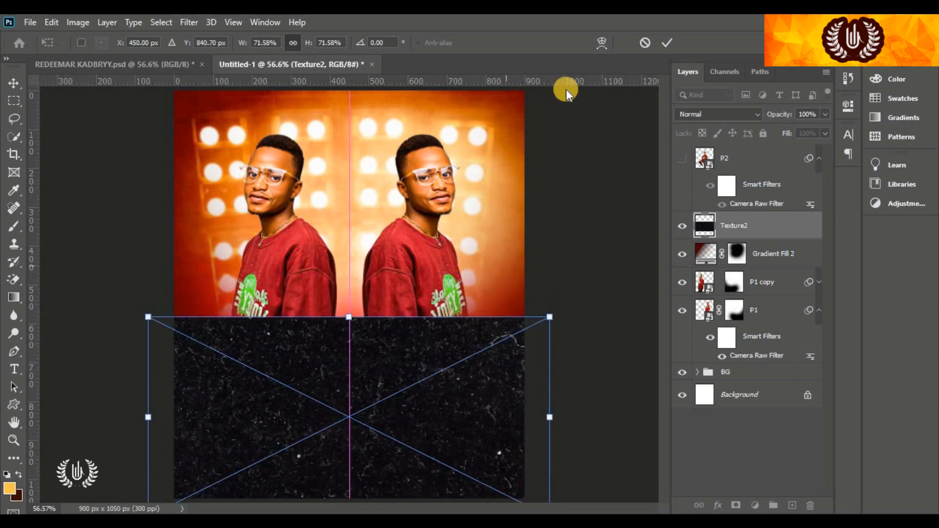
{"action": "left_click", "coordinate": [667, 42]}
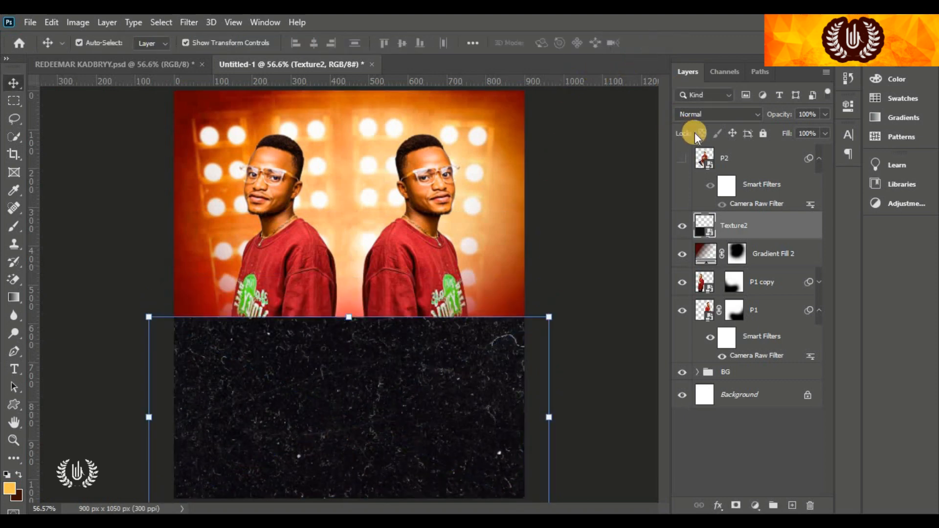
Blend the texture in Screen mode, add a layer mask and brush black over its top
{"action": "left_click", "coordinate": [732, 118]}
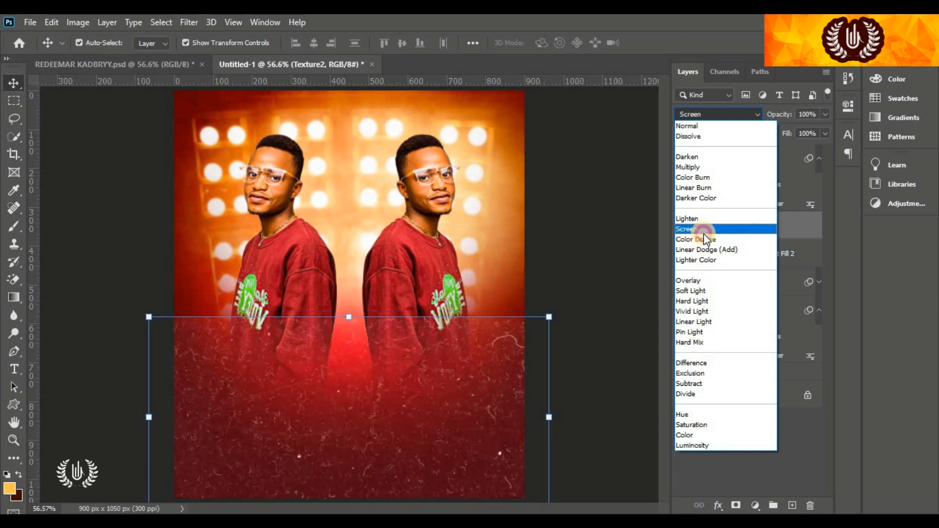
{"action": "left_click", "coordinate": [703, 232]}
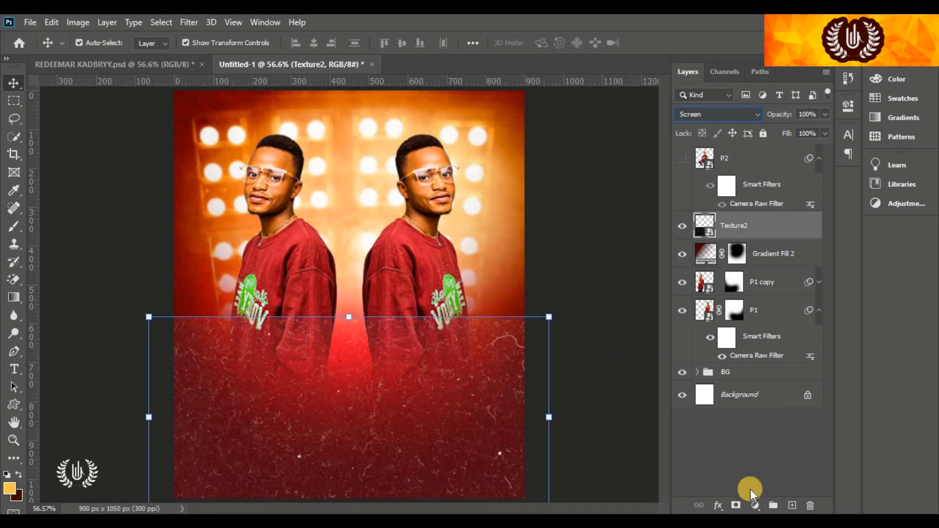
{"action": "left_click", "coordinate": [736, 506]}
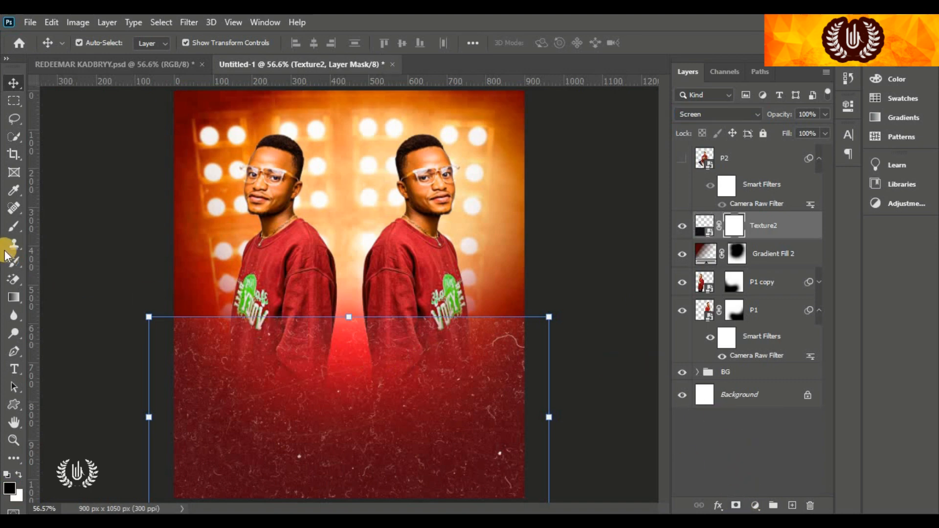
{"action": "key", "text": "d"}
{"action": "left_click", "coordinate": [15, 227]}
{"action": "left_click", "coordinate": [85, 226]}
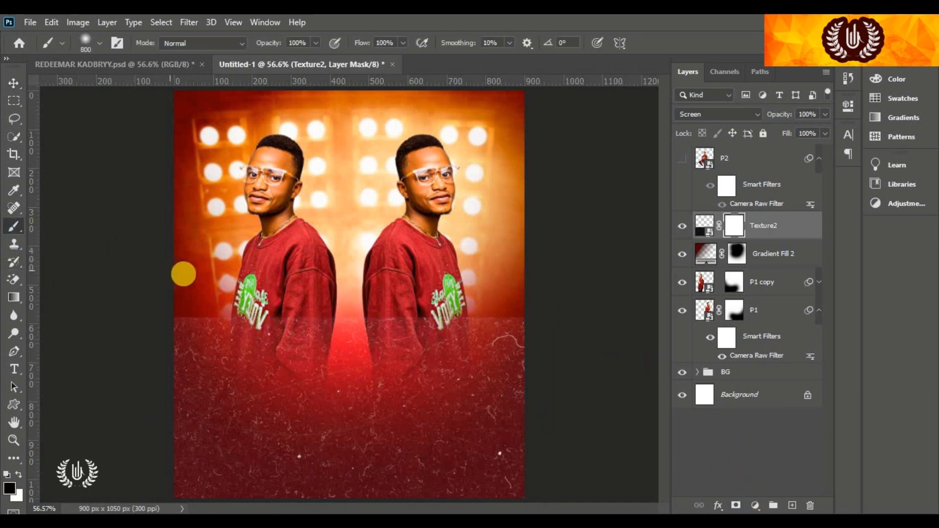
{"action": "left_click_drag", "start_coordinate": [436, 267], "coordinate": [522, 252]}
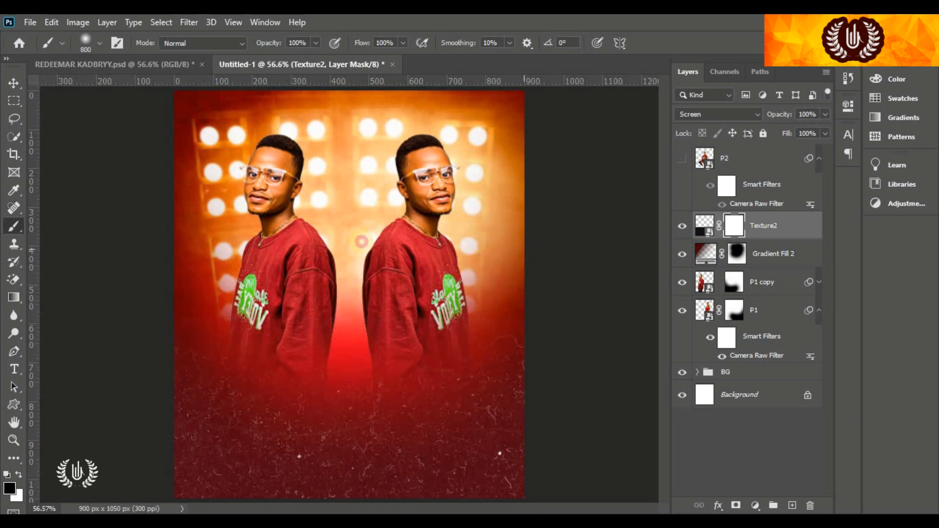
Add Gradient Fill 3 using the linear 90° dark red-to-transparent preset
{"action": "left_click", "coordinate": [14, 84]}
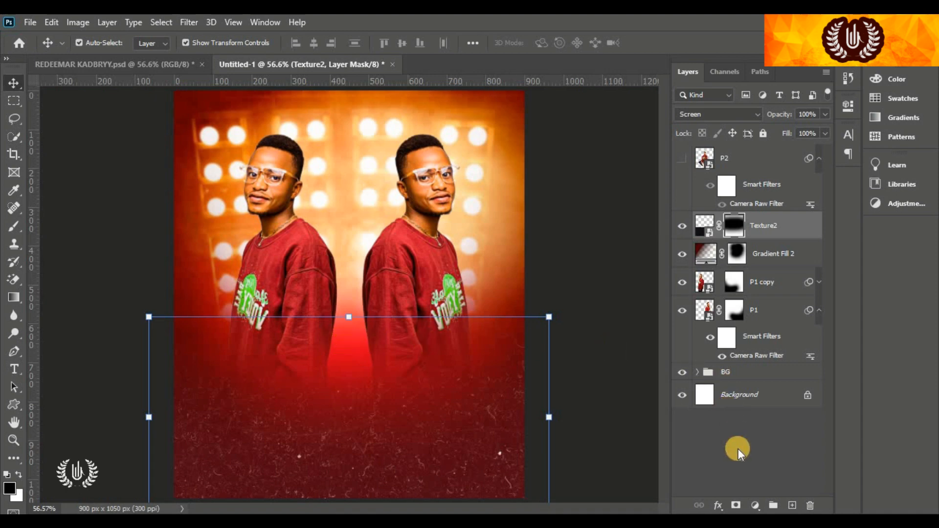
{"action": "left_click", "coordinate": [753, 507]}
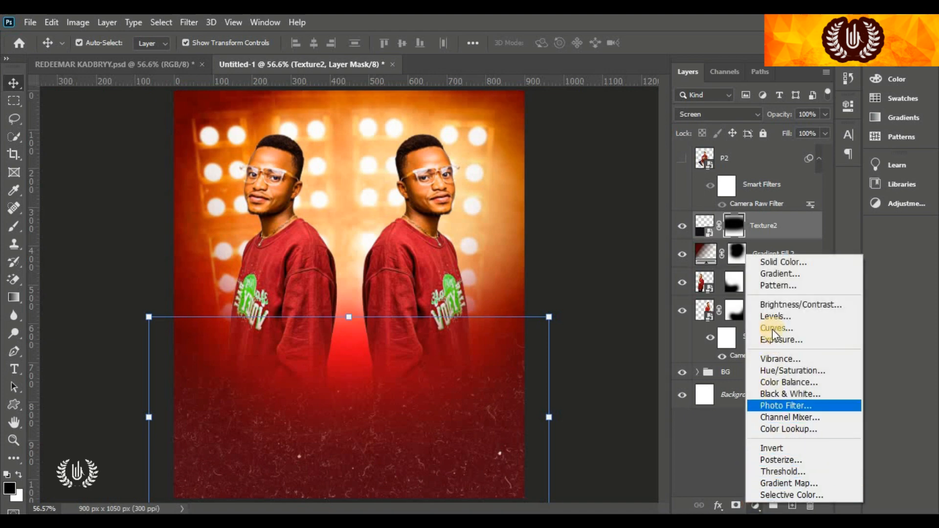
{"action": "left_click", "coordinate": [813, 273]}
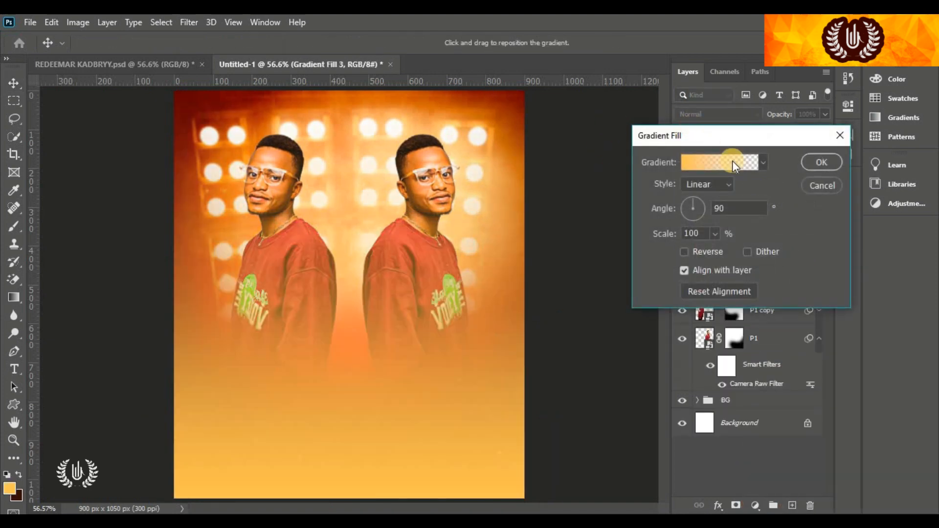
{"action": "left_click", "coordinate": [736, 164]}
{"action": "scroll", "coordinate": [633, 166], "scroll_direction": "down", "scroll_amount": 5}
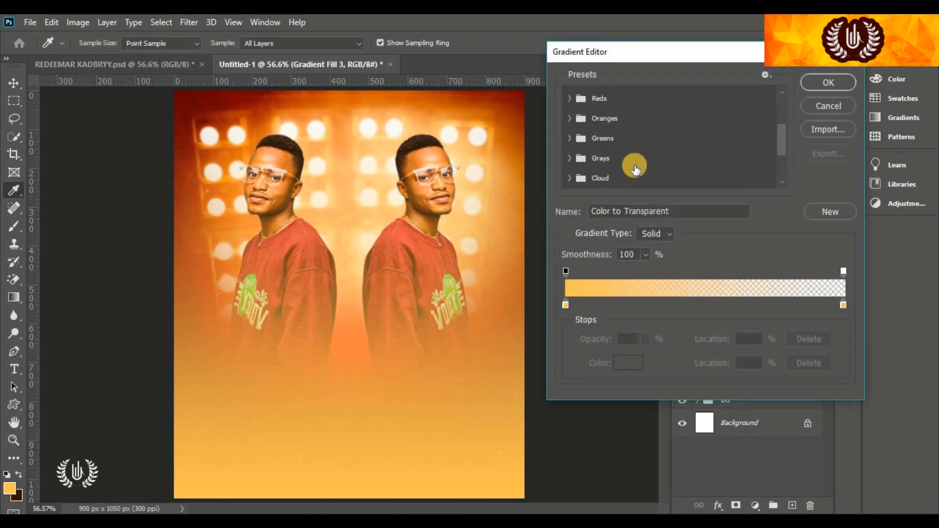
{"action": "scroll", "coordinate": [634, 169], "scroll_direction": "down", "scroll_amount": 3}
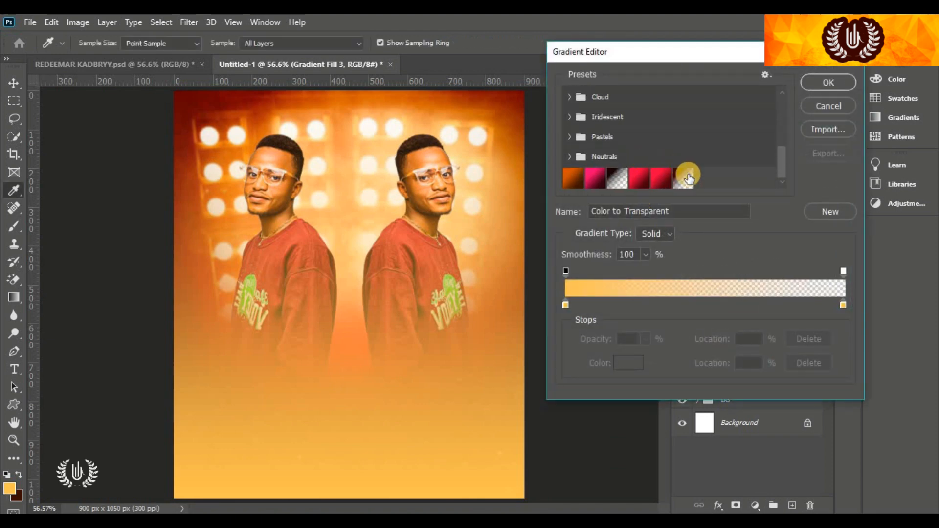
{"action": "left_click", "coordinate": [685, 179]}
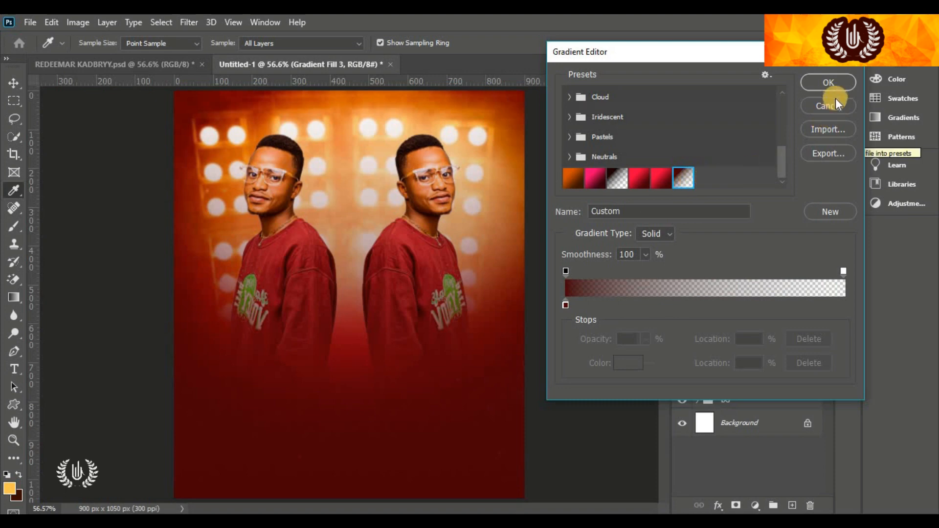
{"action": "left_click", "coordinate": [835, 85]}
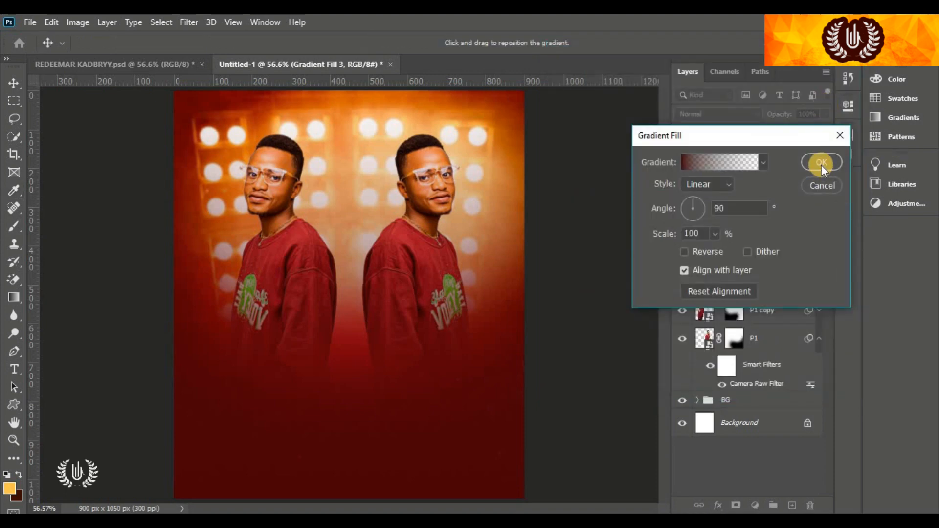
{"action": "left_click", "coordinate": [821, 163]}
With a black 800 px brush, paint Gradient Fill 3's mask through the centre and lower middle
{"action": "key", "text": "d"}
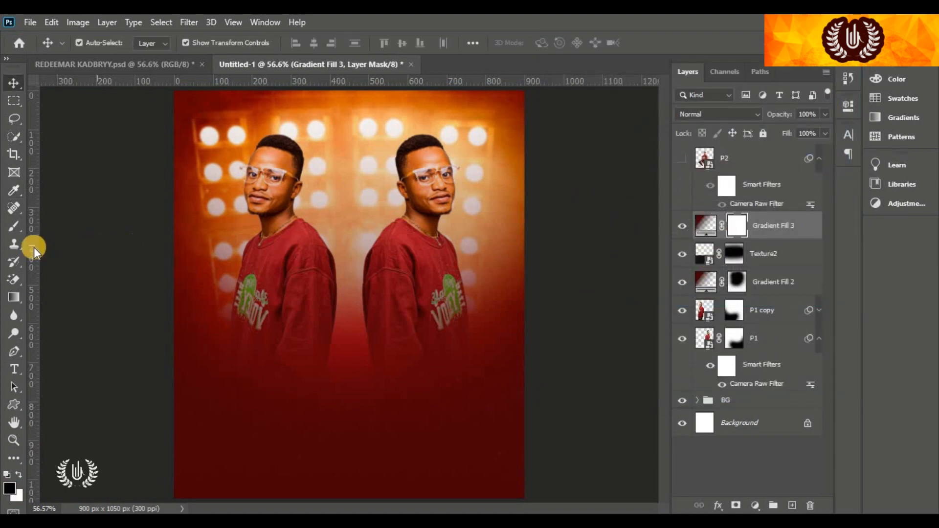
{"action": "left_click", "coordinate": [14, 226]}
{"action": "right_click", "coordinate": [14, 226]}
{"action": "left_click", "coordinate": [43, 225]}
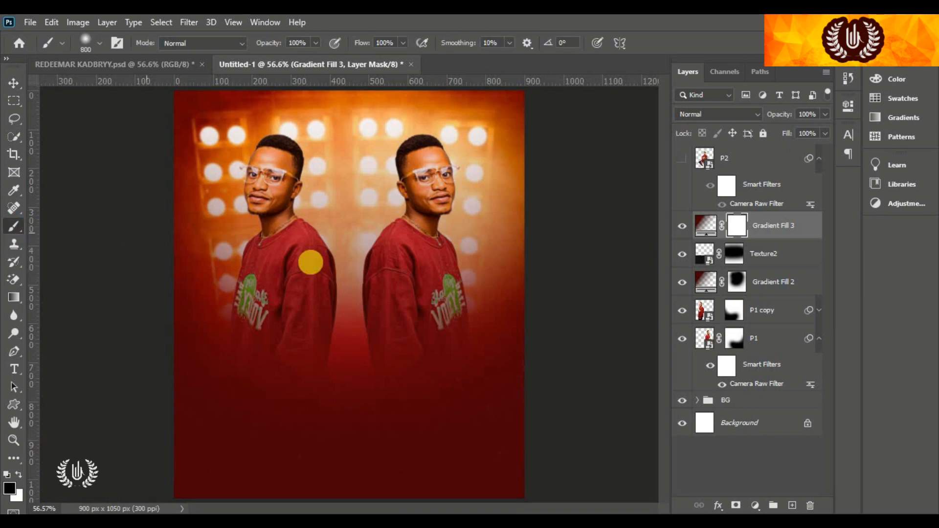
{"action": "left_click", "coordinate": [343, 352]}
{"action": "left_click", "coordinate": [347, 208]}
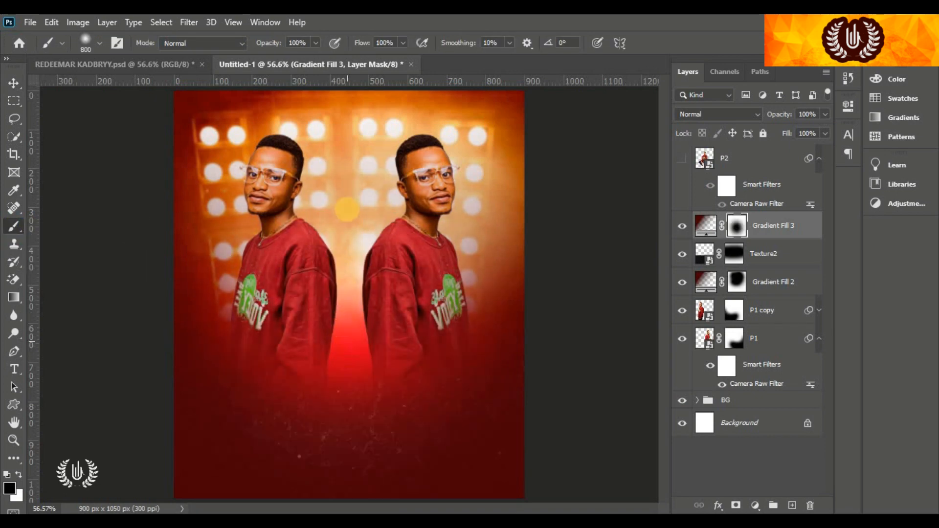
{"action": "left_click", "coordinate": [263, 201]}
{"action": "left_click", "coordinate": [392, 212]}
{"action": "left_click", "coordinate": [380, 320]}
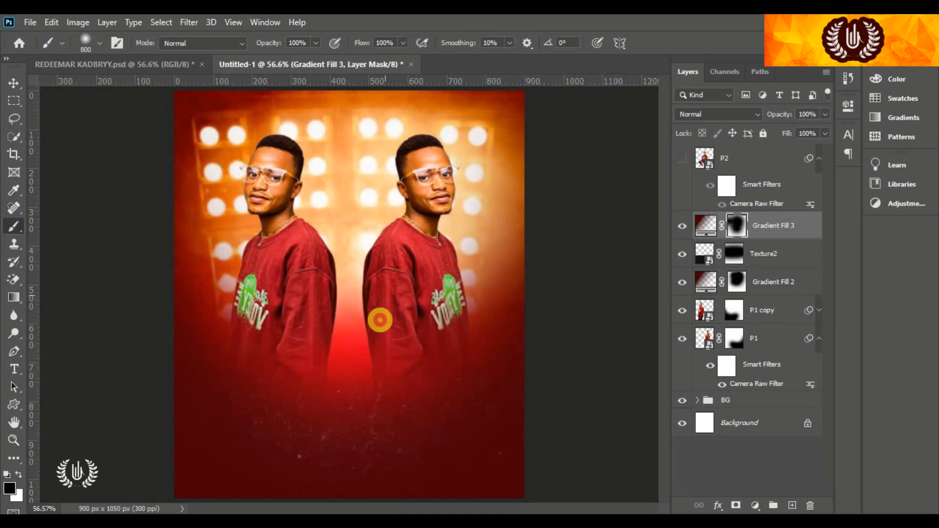
{"action": "left_click", "coordinate": [343, 372]}
{"action": "left_click", "coordinate": [346, 330]}
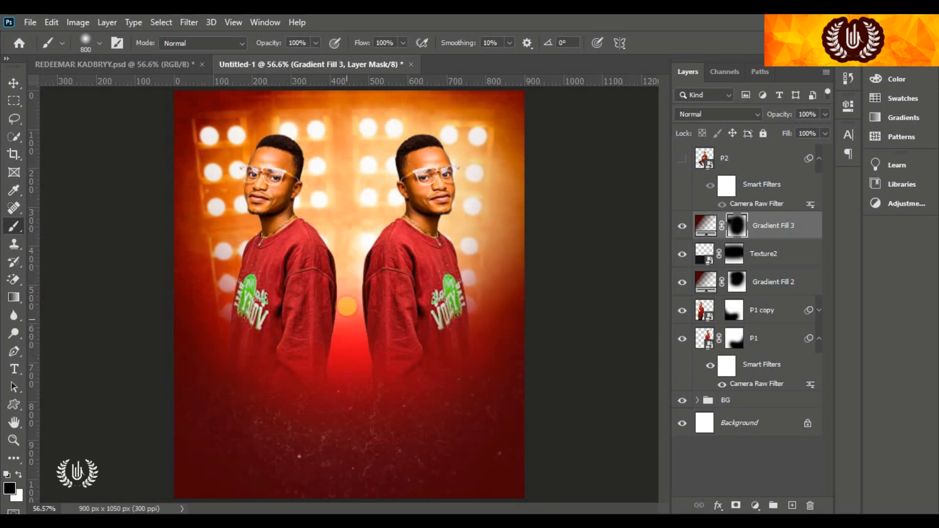
{"action": "left_click", "coordinate": [370, 355]}
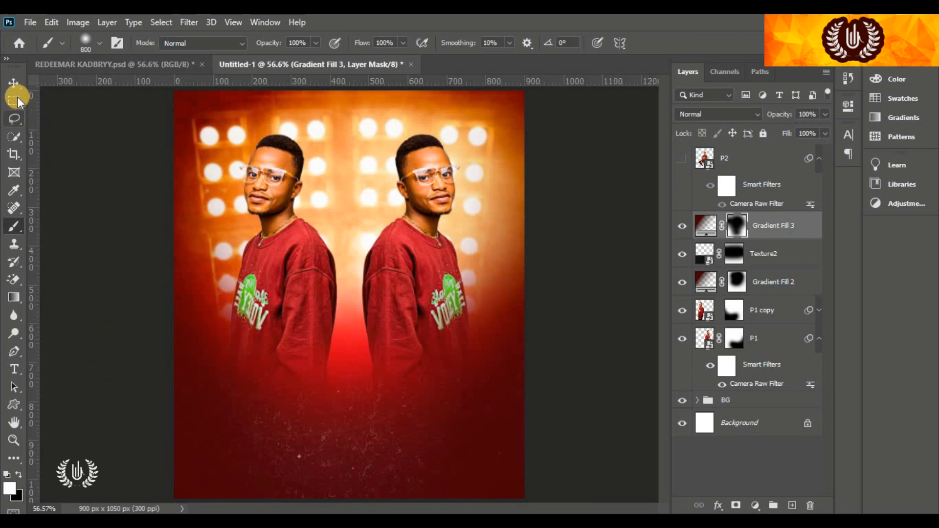
Move and enlarge another Texture2 layer to cover the flyer's bottom, and commit it
{"action": "left_click", "coordinate": [11, 79]}
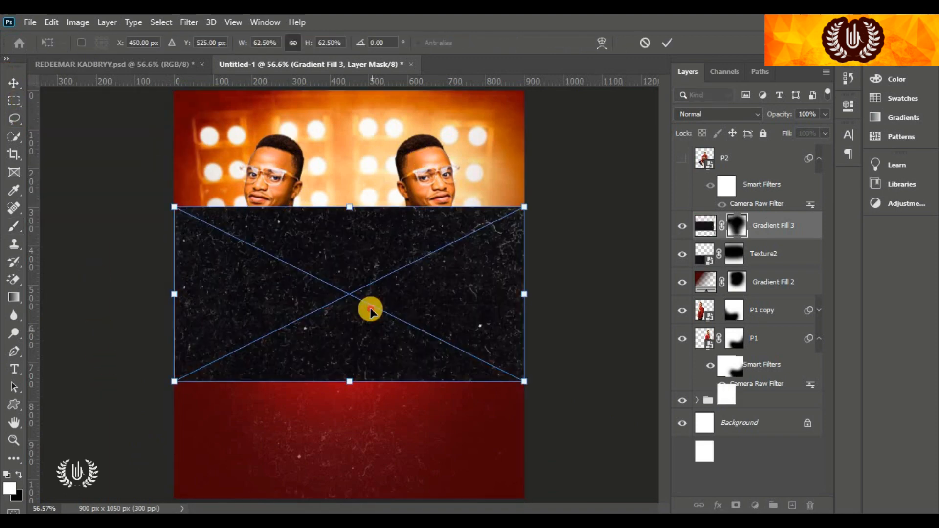
{"action": "left_click_drag", "start_coordinate": [370, 312], "coordinate": [370, 442]}
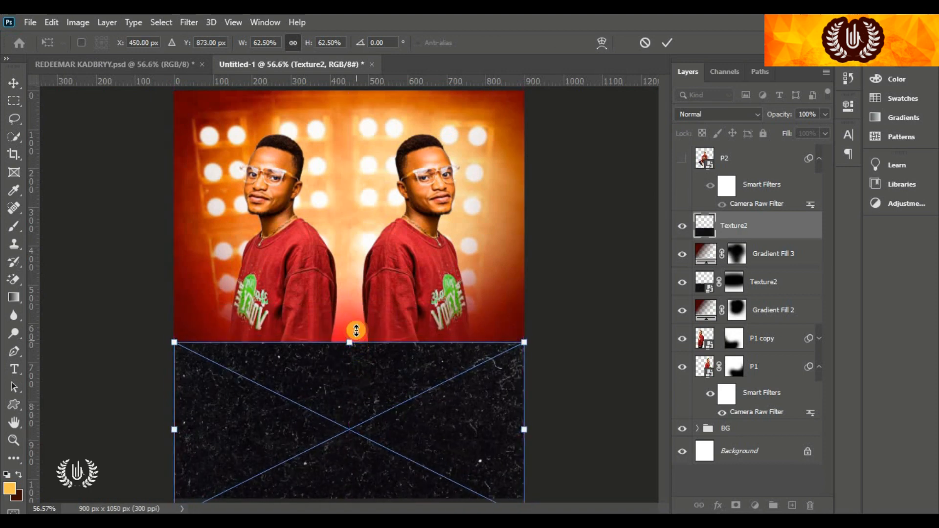
{"action": "left_click_drag", "start_coordinate": [357, 337], "coordinate": [353, 330]}
{"action": "left_click", "coordinate": [668, 41]}
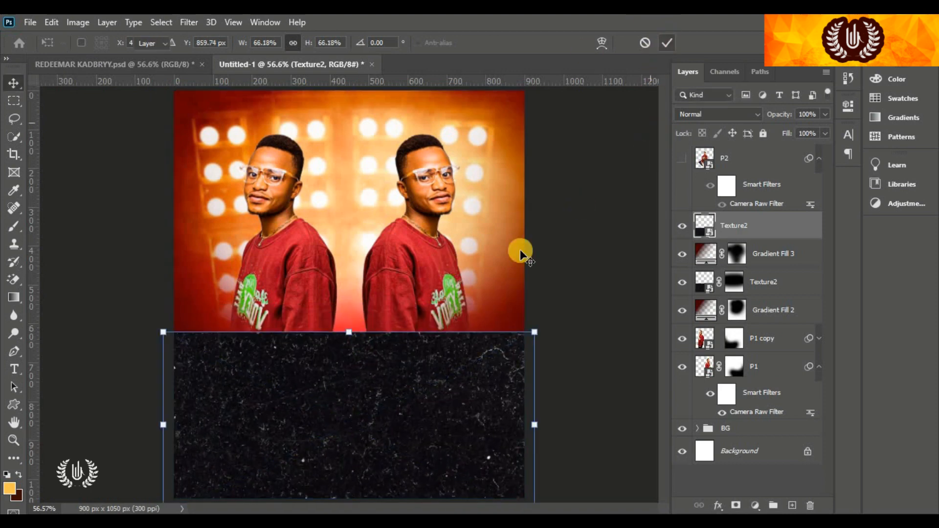
Blend the texture in Color Dodge, add a layer mask and ready a black brush
{"action": "left_click", "coordinate": [710, 113]}
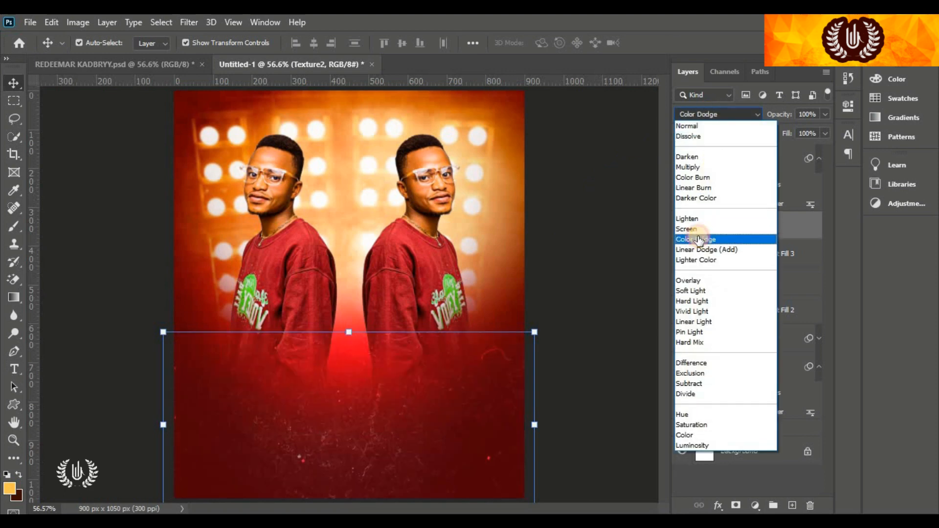
{"action": "left_click", "coordinate": [702, 238]}
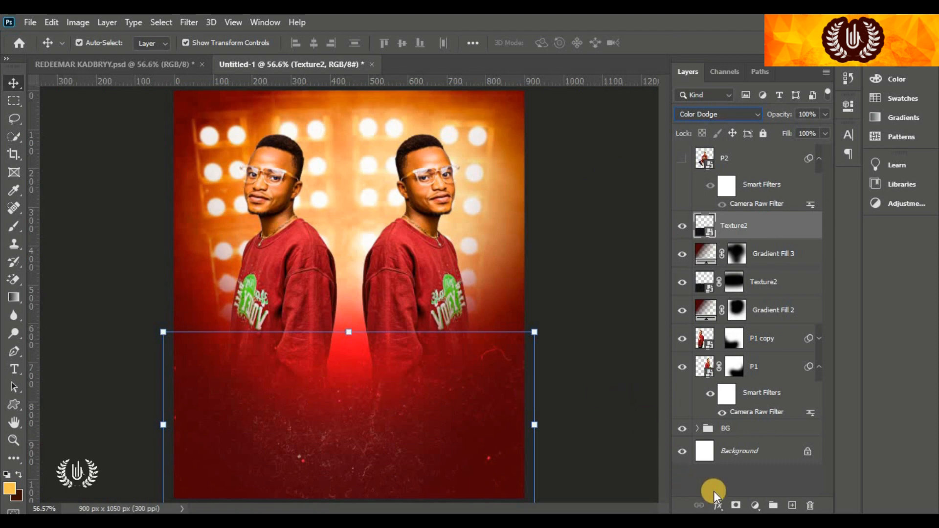
{"action": "left_click", "coordinate": [736, 504]}
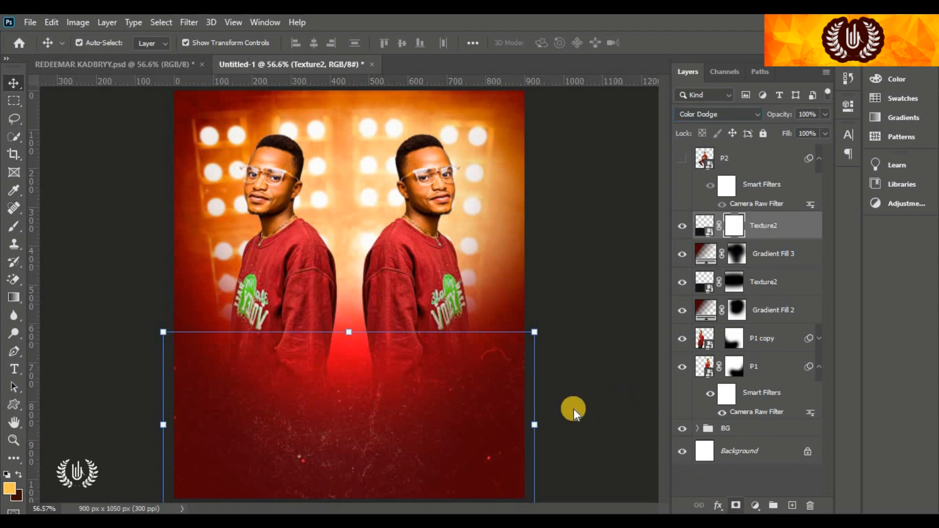
{"action": "right_click", "coordinate": [14, 226]}
{"action": "left_click", "coordinate": [71, 226]}
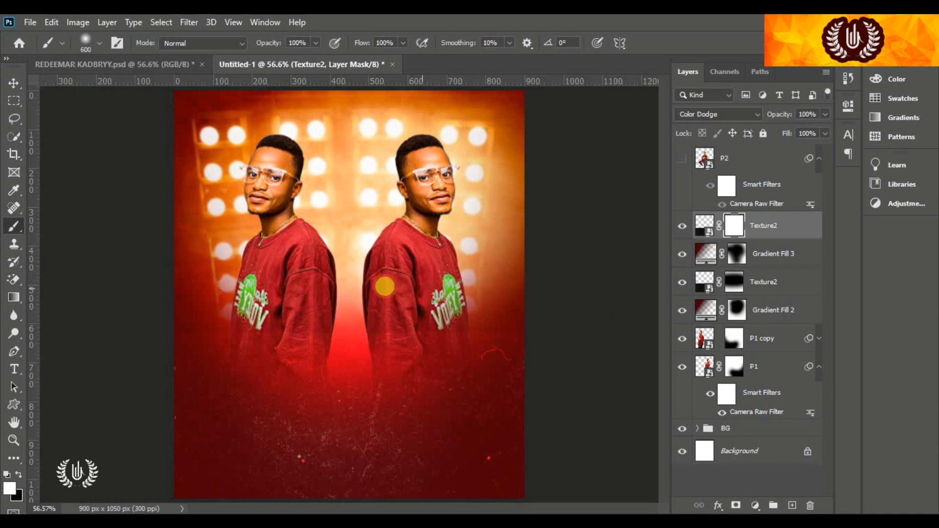
{"action": "left_click", "coordinate": [18, 475]}
Paint black on Texture2's mask to fade the dust across the middle band
{"action": "scroll", "coordinate": [450, 396], "scroll_direction": "up", "scroll_amount": 2}
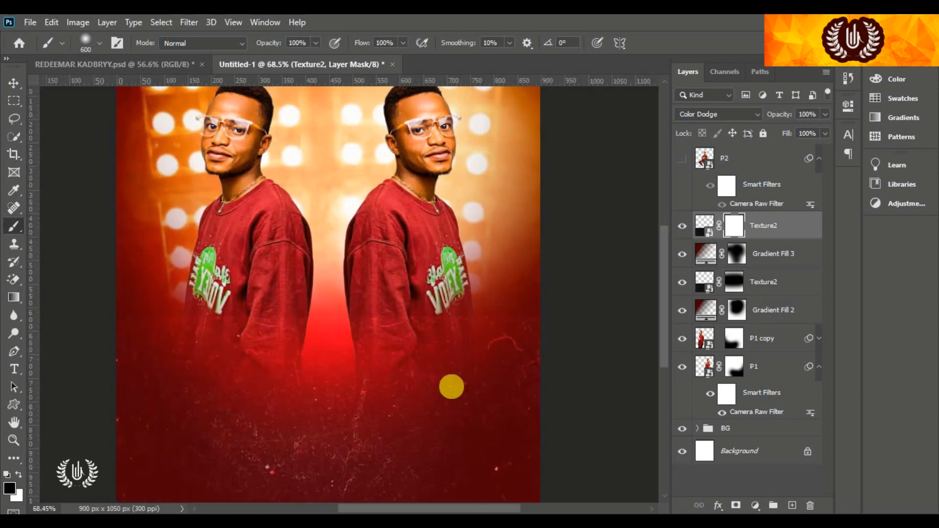
{"action": "left_click_drag", "start_coordinate": [662, 291], "coordinate": [665, 309]}
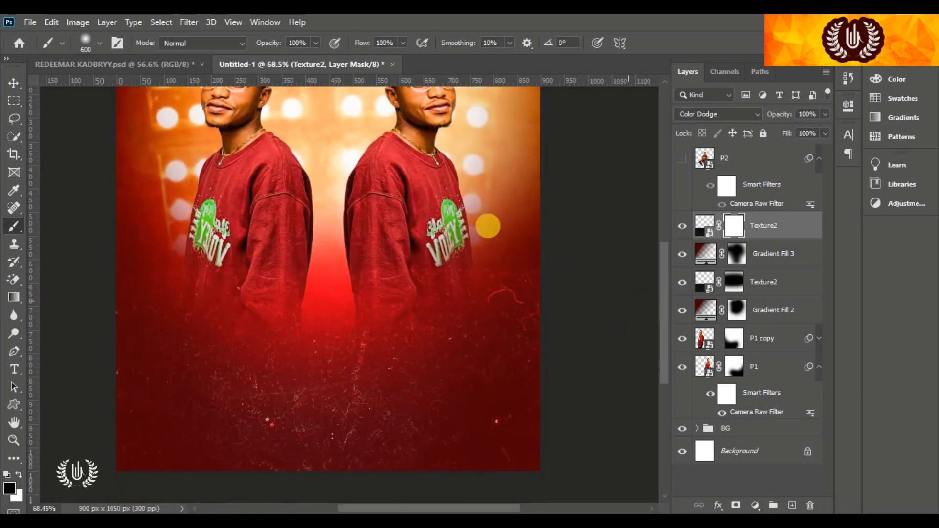
{"action": "mouse_move", "coordinate": [94, 217]}
{"action": "left_mouse_down"}
{"action": "mouse_move", "coordinate": [340, 255]}
{"action": "mouse_move", "coordinate": [336, 299]}
{"action": "left_mouse_up"}
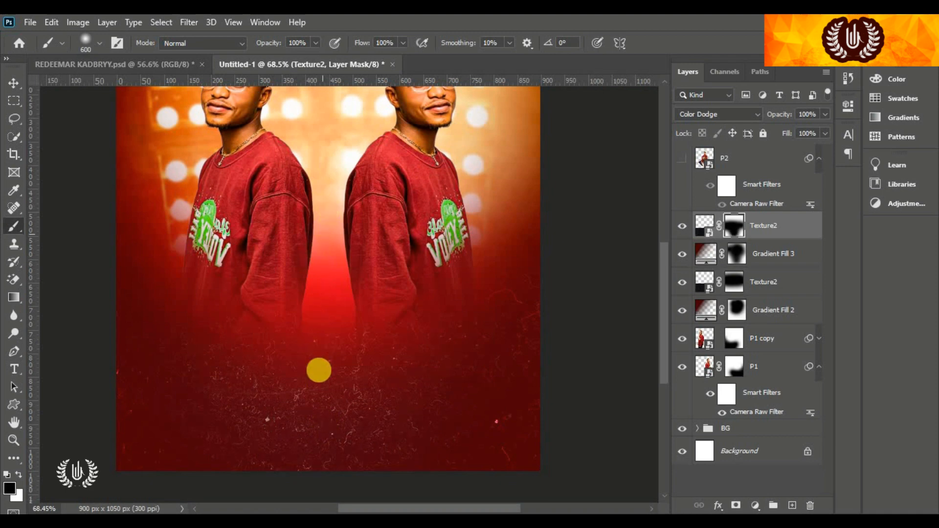
{"action": "left_click", "coordinate": [18, 84]}
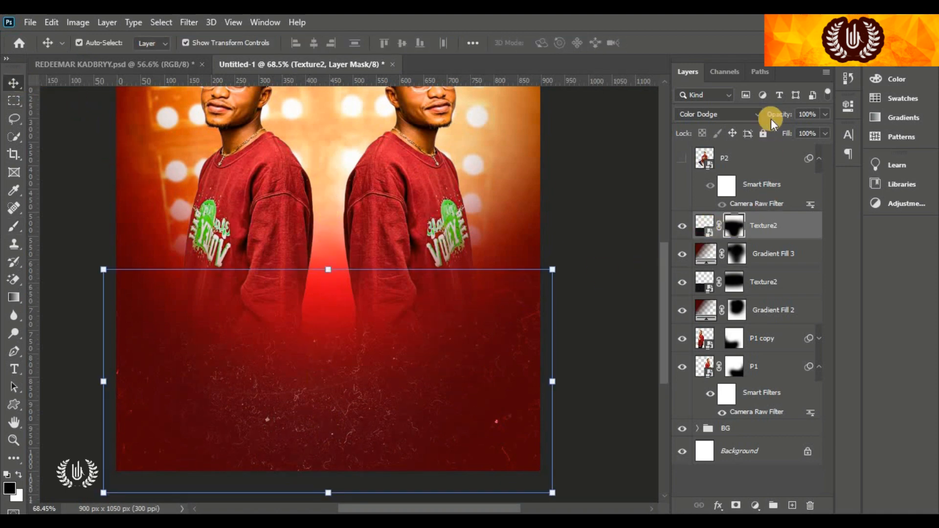
Duplicate Texture2 at 27% opacity, fit the flyer on screen, and show the seated P2 figure
{"action": "left_click_drag", "start_coordinate": [783, 243], "coordinate": [793, 500]}
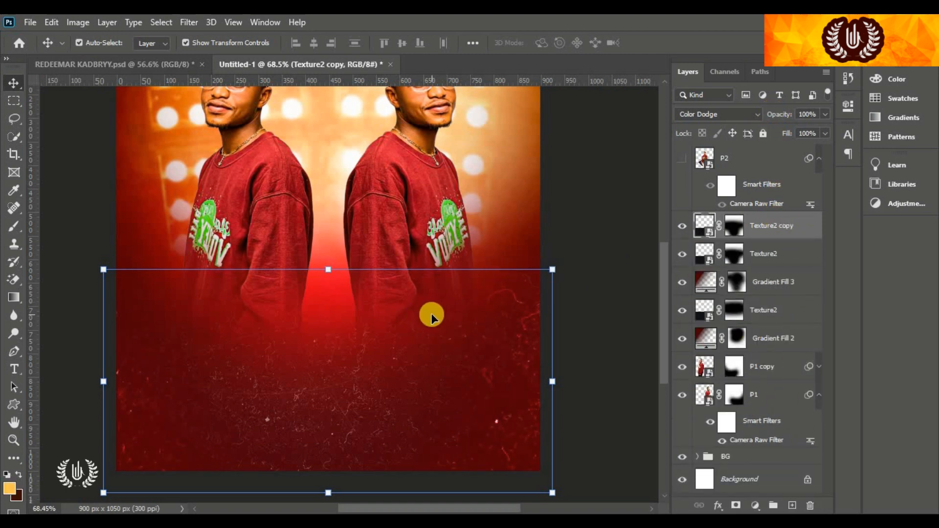
{"action": "left_click_drag", "start_coordinate": [782, 112], "coordinate": [732, 121]}
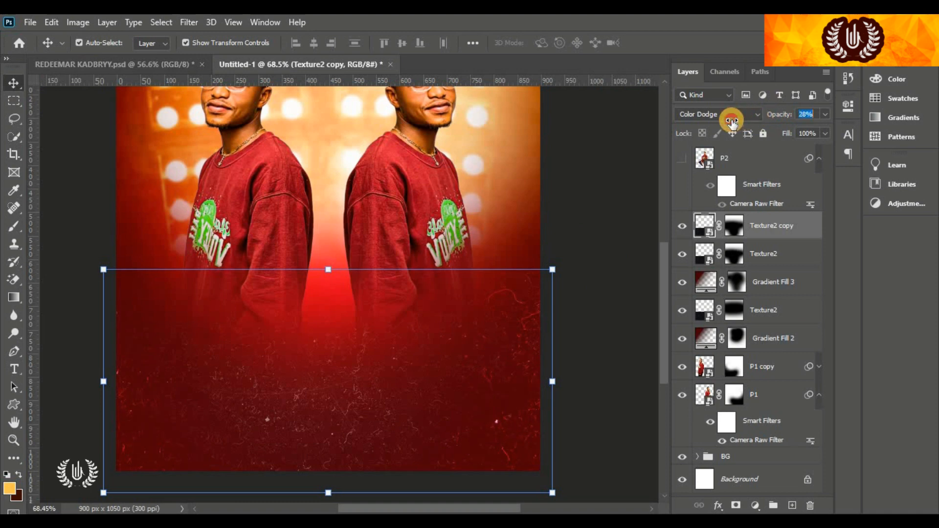
{"action": "left_click", "coordinate": [682, 226]}
{"action": "left_click", "coordinate": [683, 226]}
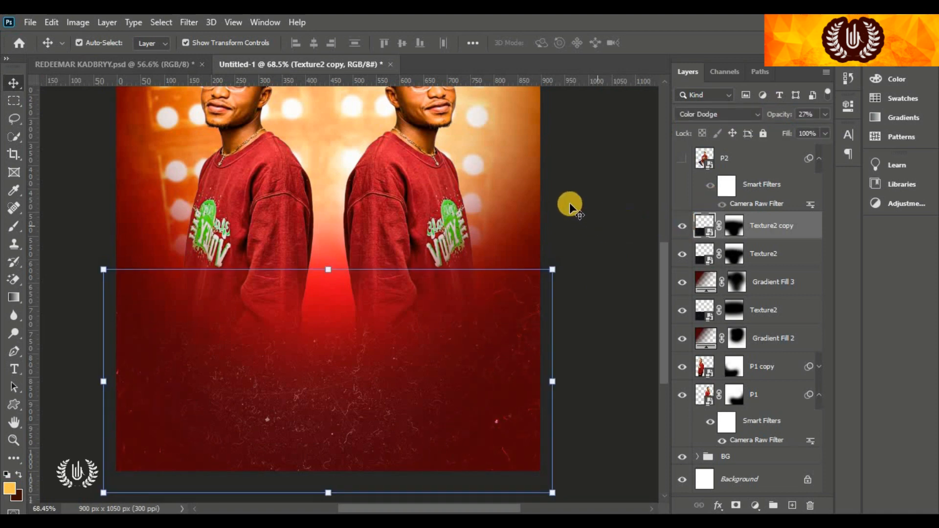
{"action": "left_click", "coordinate": [597, 195]}
{"action": "key", "text": "ctrl+0"}
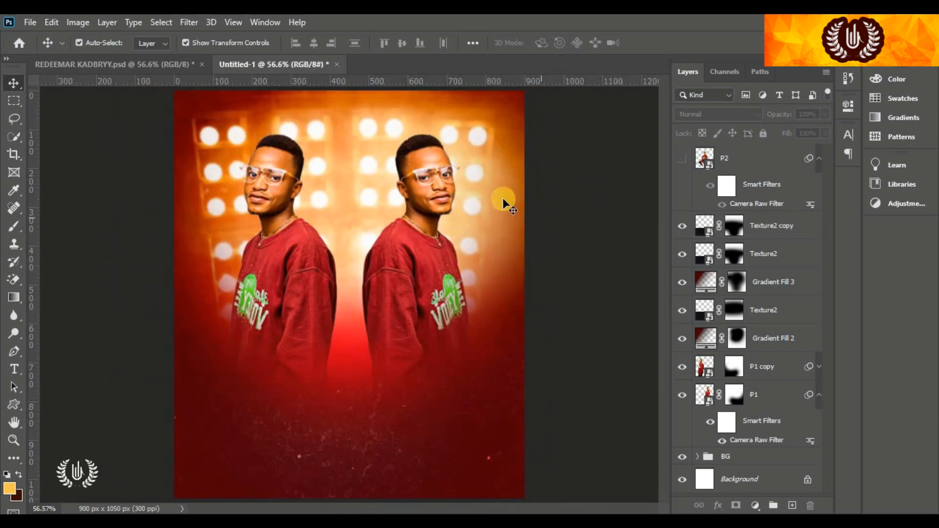
{"action": "left_click", "coordinate": [675, 161]}
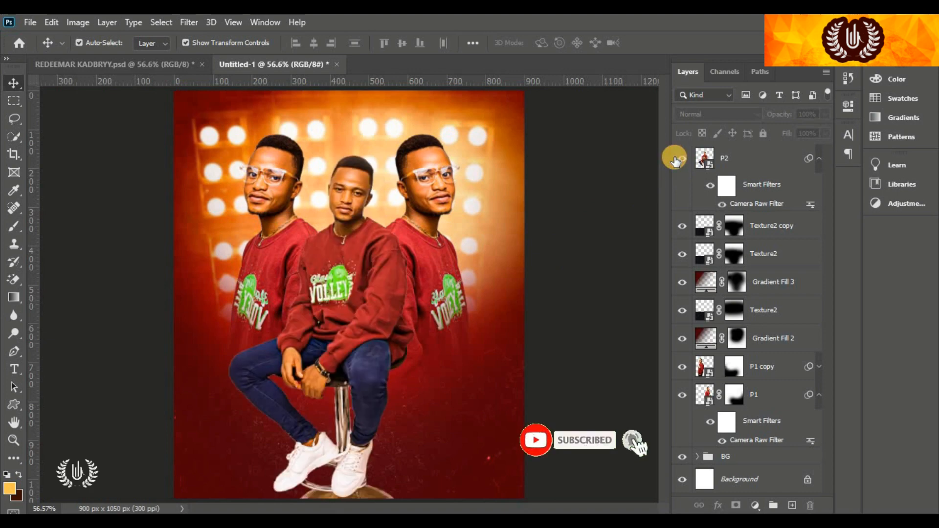
{"action": "left_click", "coordinate": [726, 159]}
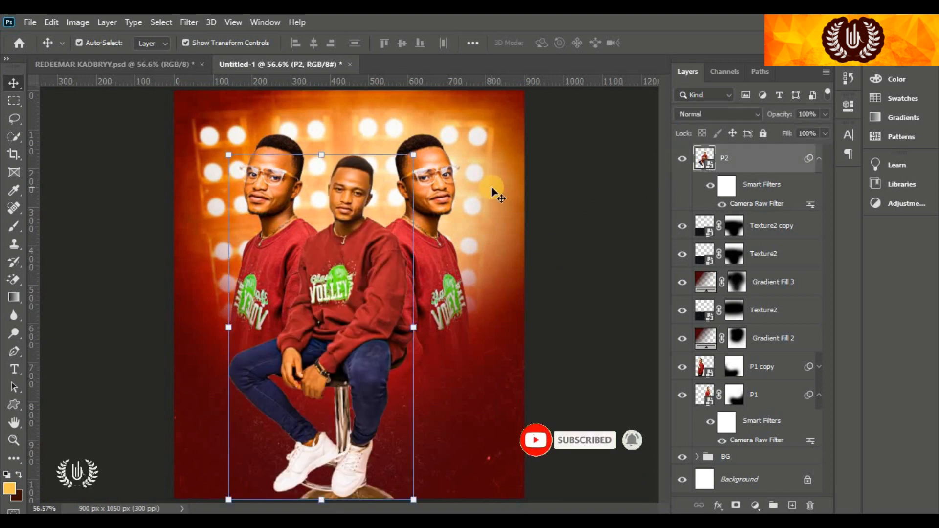
Type the person's name as a heavier-weight 16 pt title over the placeholder text
{"action": "left_click", "coordinate": [14, 370]}
{"action": "left_click", "coordinate": [51, 366]}
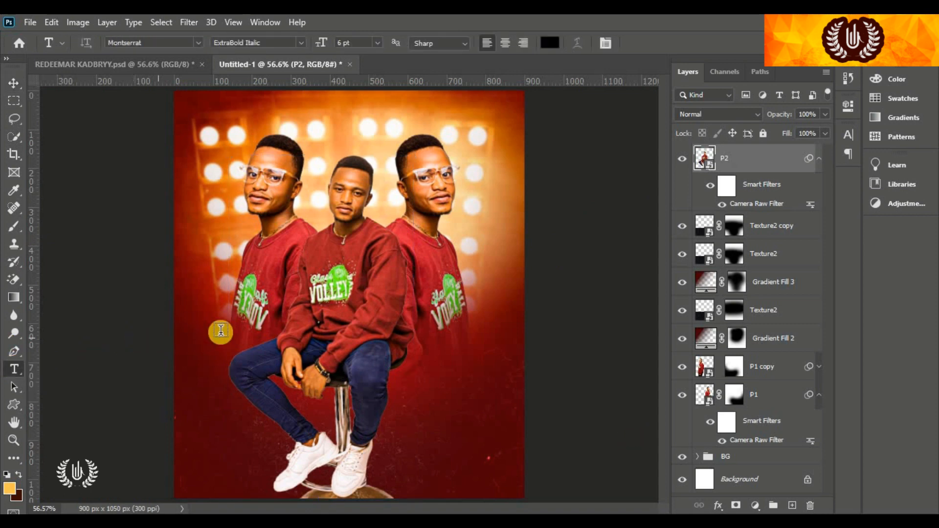
{"action": "left_click", "coordinate": [220, 331]}
{"action": "left_click", "coordinate": [300, 43]}
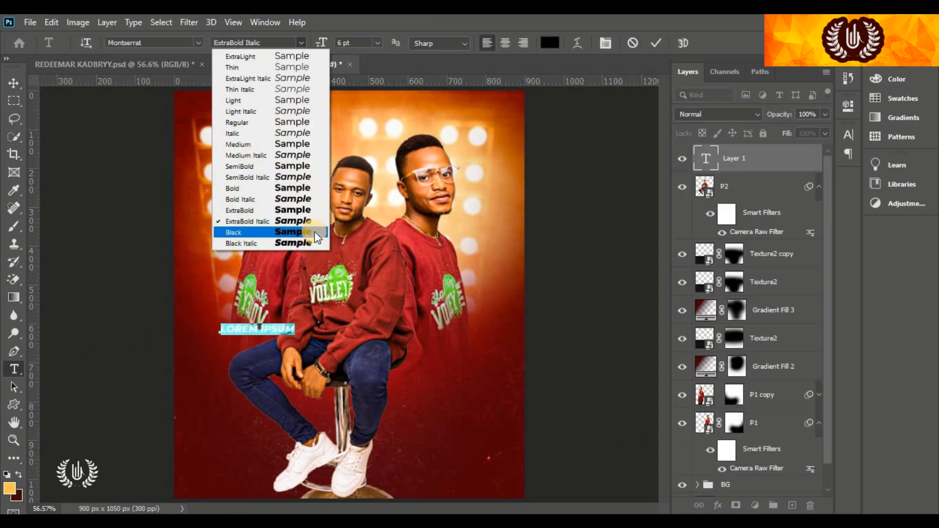
{"action": "left_click", "coordinate": [234, 247]}
{"action": "left_click_drag", "start_coordinate": [315, 47], "coordinate": [338, 47]}
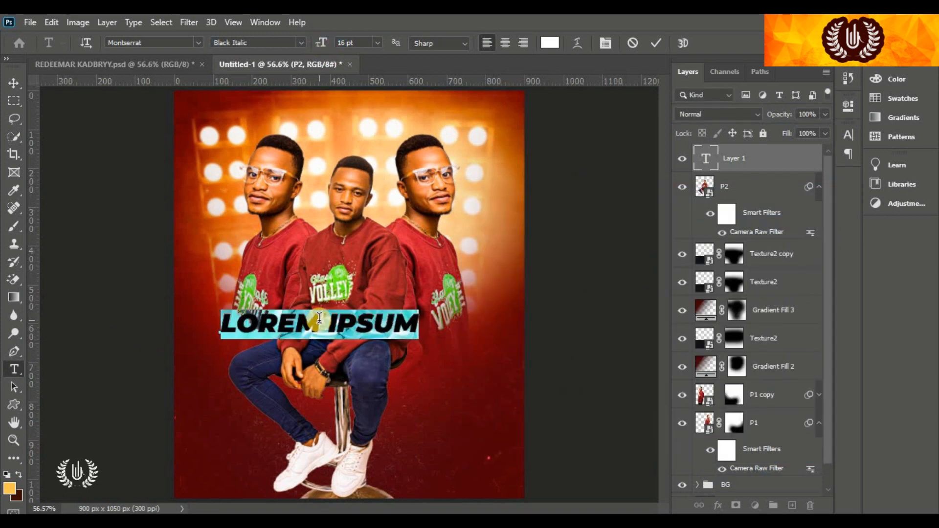
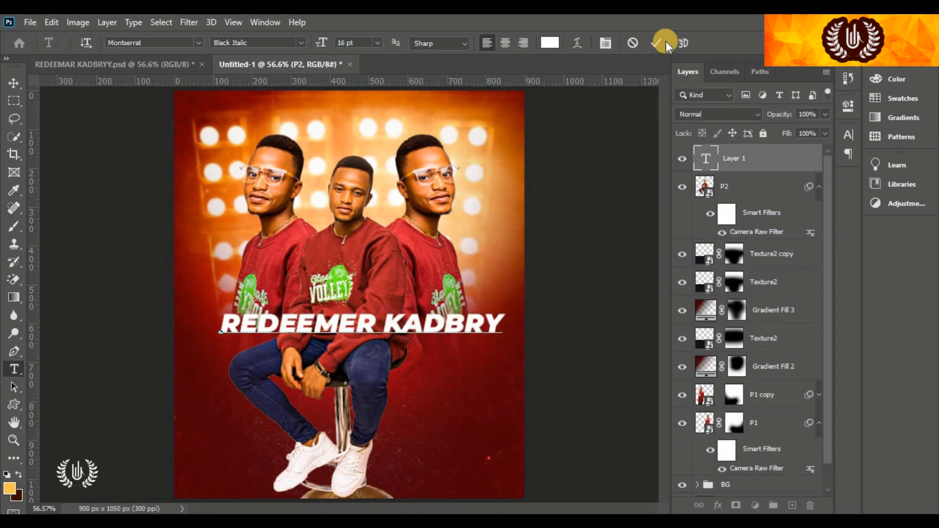
{"action": "left_click", "coordinate": [655, 43]}
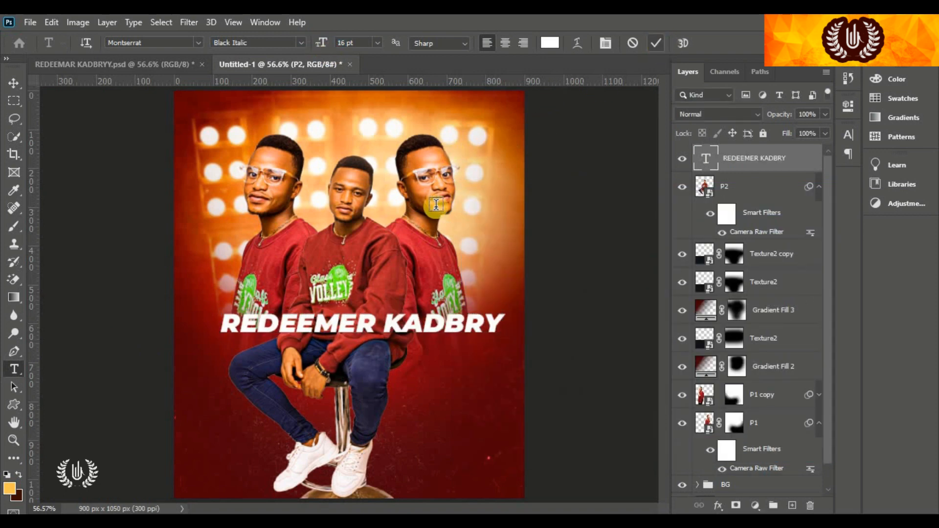
Move the name text lower and left, and hide the seated P2 figure
{"action": "left_click", "coordinate": [14, 83]}
{"action": "left_click_drag", "start_coordinate": [395, 325], "coordinate": [382, 346]}
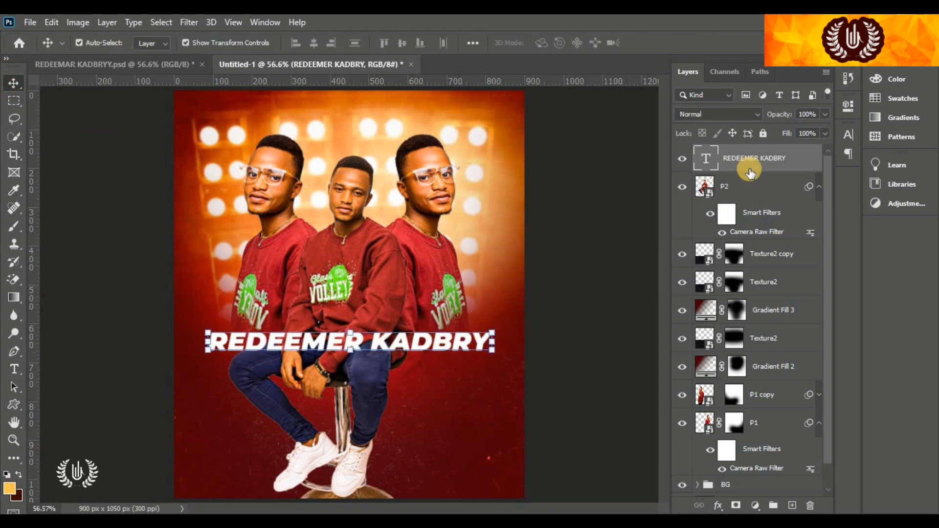
{"action": "left_click", "coordinate": [685, 188]}
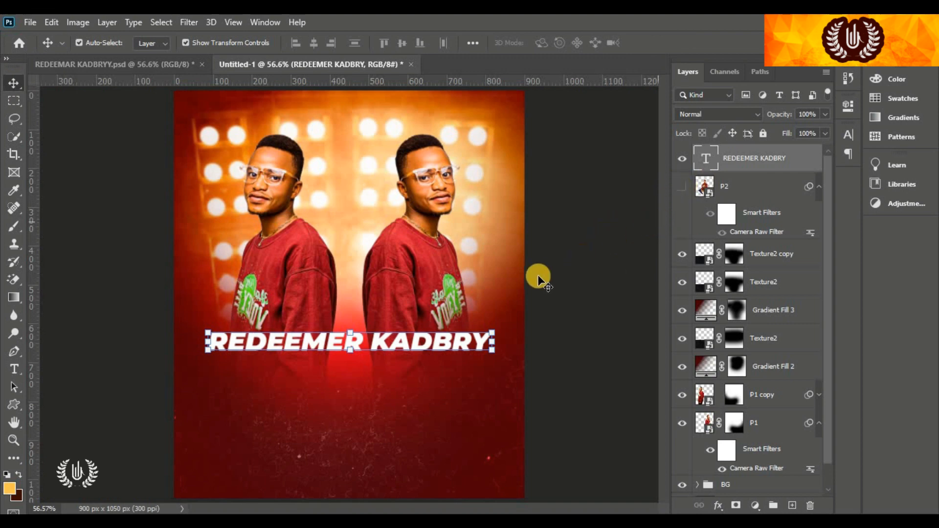
{"action": "left_click_drag", "start_coordinate": [390, 349], "coordinate": [377, 367]}
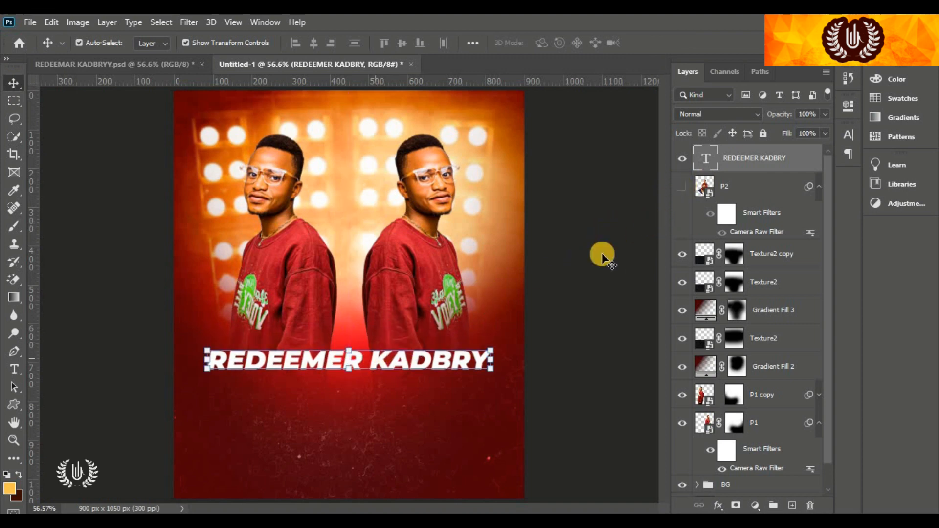
{"action": "left_click", "coordinate": [807, 164]}
Add a Drop Shadow layer style at 75% opacity to the name text layer
{"action": "double_click", "coordinate": [807, 165]}
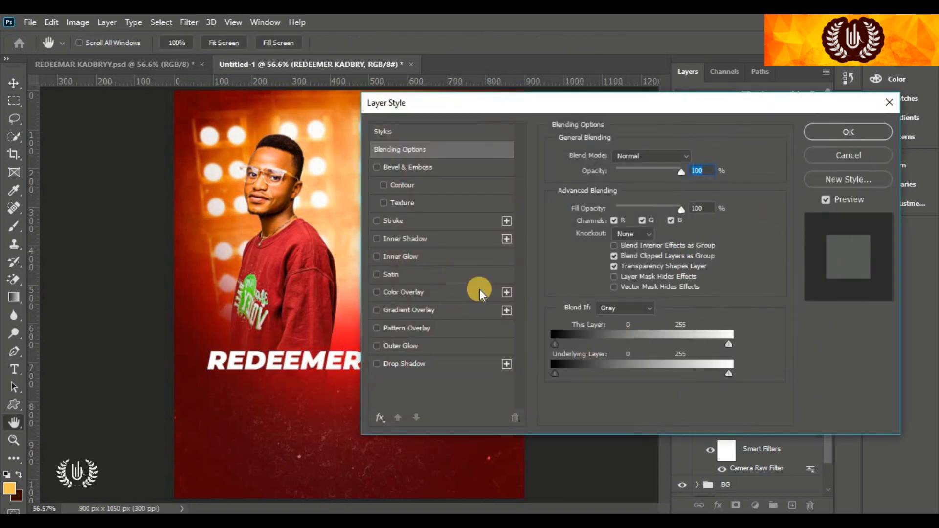
{"action": "left_click_drag", "start_coordinate": [456, 108], "coordinate": [565, 106]}
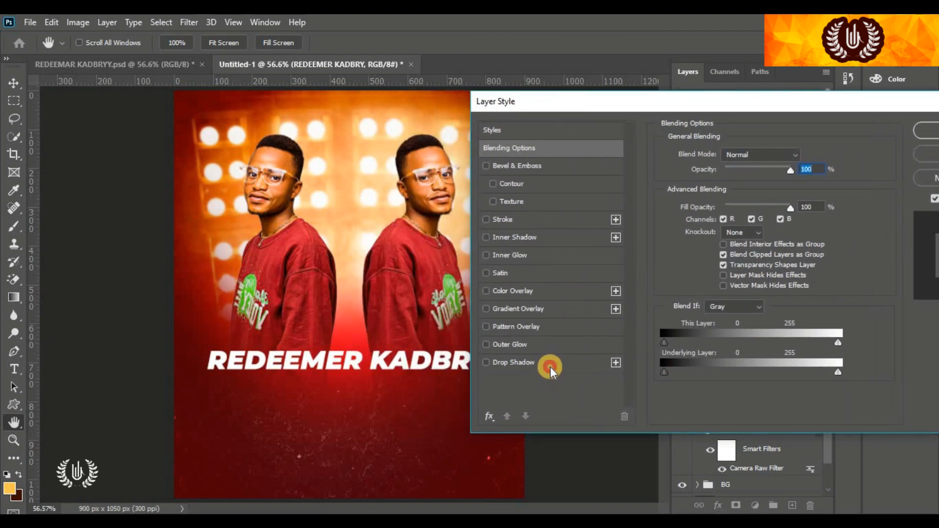
{"action": "left_click", "coordinate": [551, 366]}
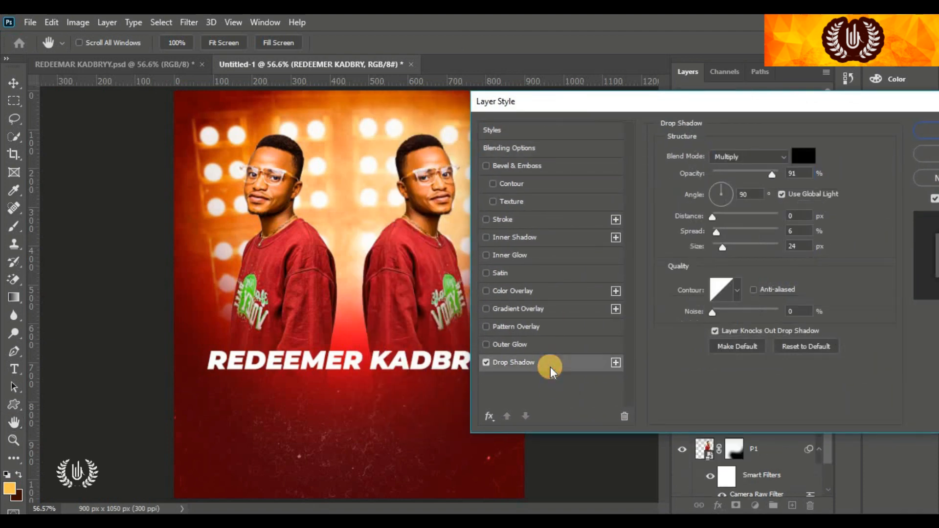
{"action": "left_click", "coordinate": [762, 171]}
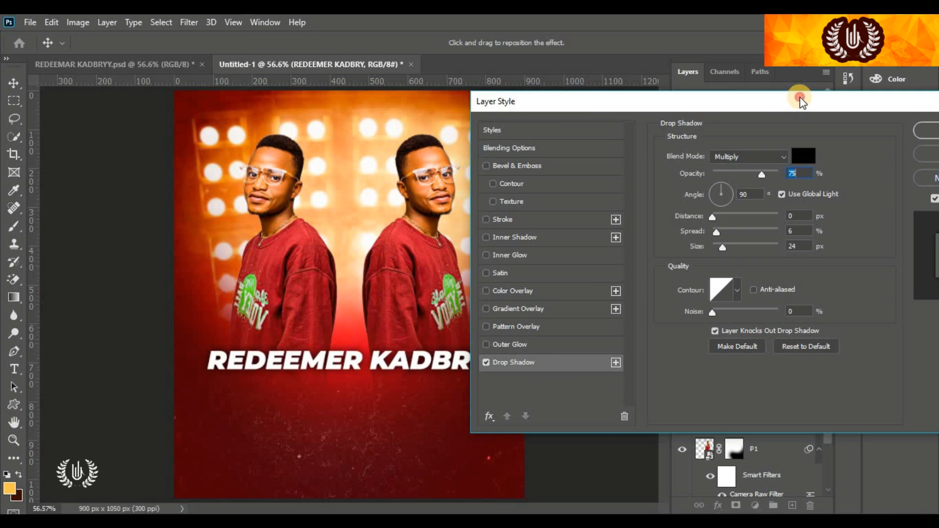
{"action": "left_click_drag", "start_coordinate": [800, 97], "coordinate": [738, 118]}
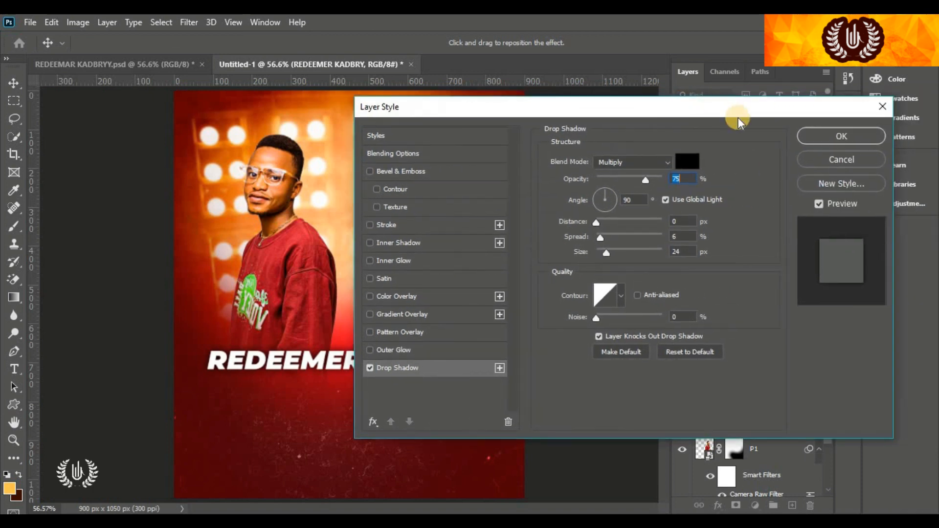
{"action": "left_click", "coordinate": [831, 139]}
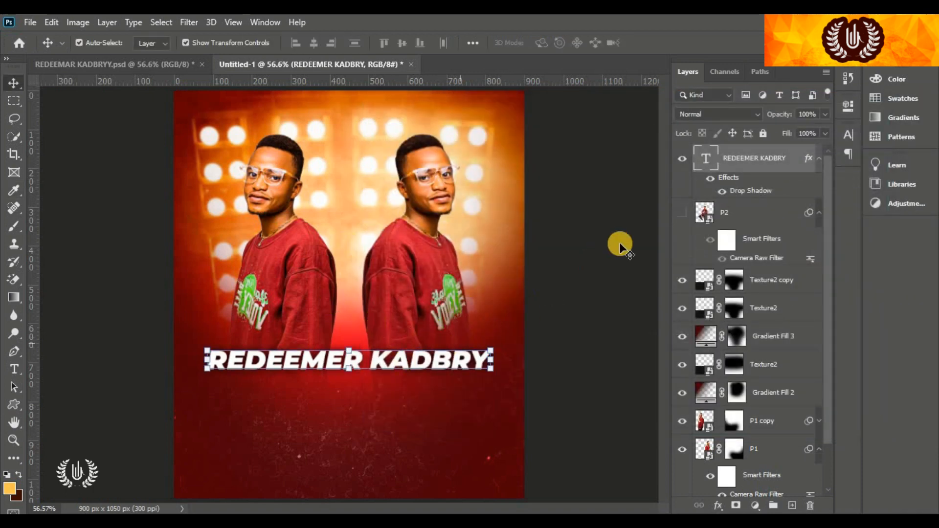
Show P2, put the name text layer beneath it, and select the layers from text down to P1
{"action": "left_click", "coordinate": [683, 213]}
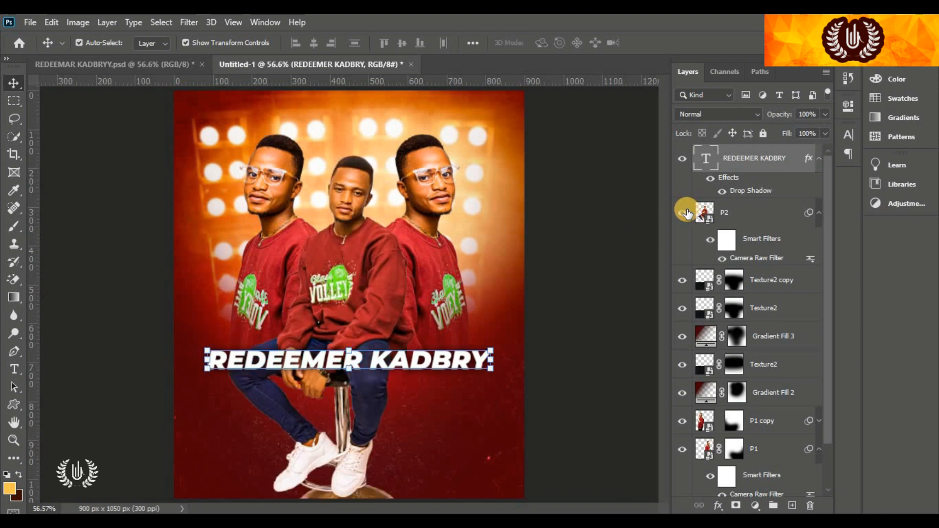
{"action": "left_click_drag", "start_coordinate": [795, 165], "coordinate": [779, 241]}
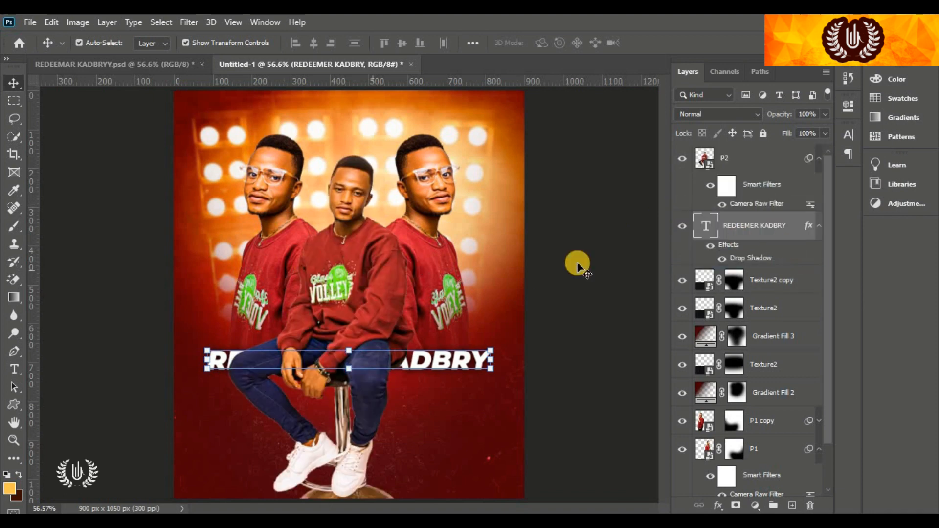
{"action": "left_click", "coordinate": [601, 266]}
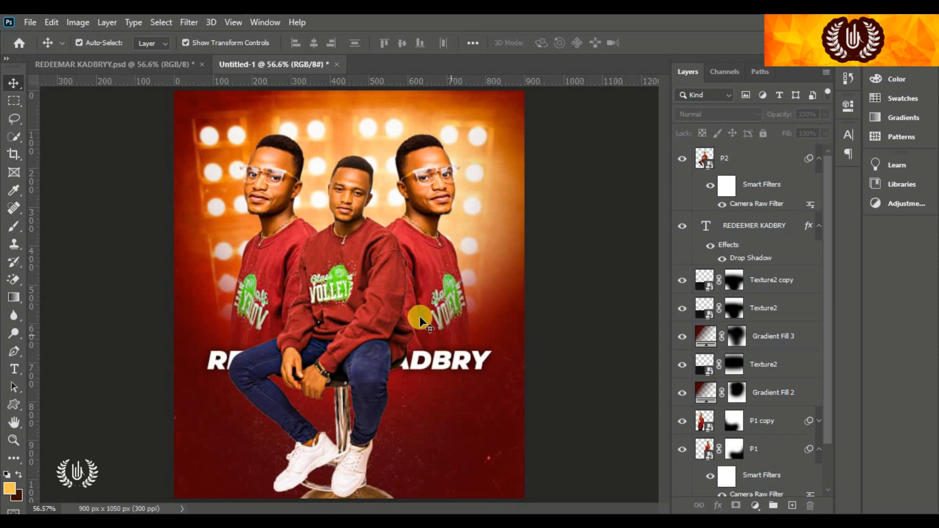
{"action": "left_click", "coordinate": [728, 156]}
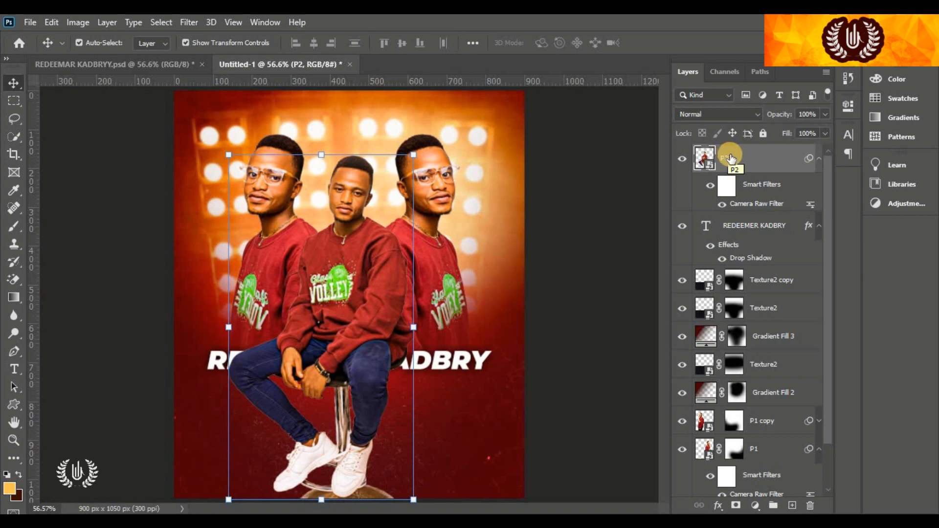
{"action": "scroll", "coordinate": [748, 174], "scroll_direction": "down", "scroll_amount": 2}
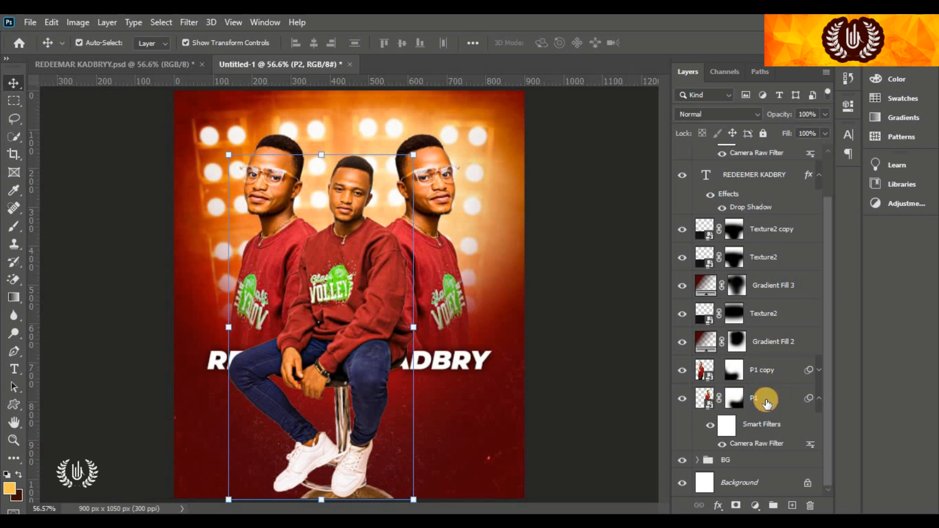
{"action": "left_click", "coordinate": [765, 402], "text": "shift"}
Group the figure, name text, texture and gradient layers and rename the group MODEL
{"action": "left_click", "coordinate": [773, 505]}
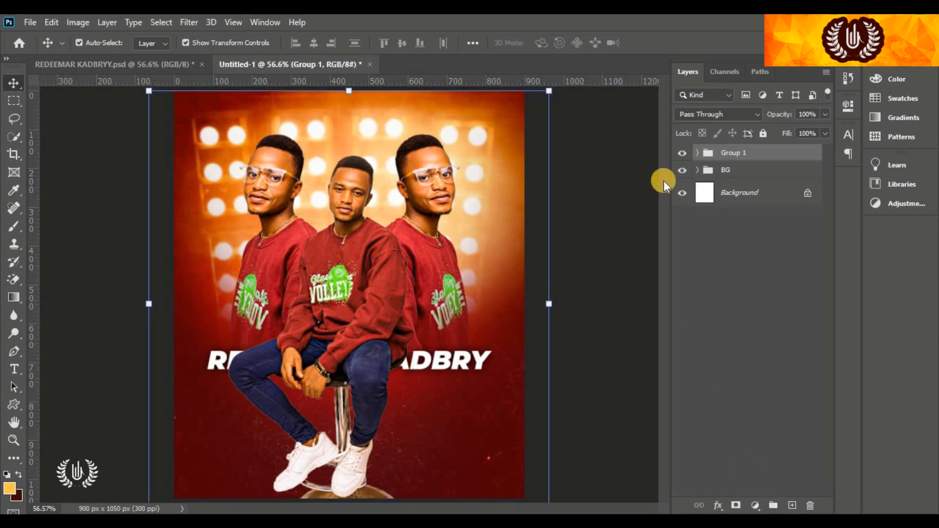
{"action": "left_click", "coordinate": [732, 164]}
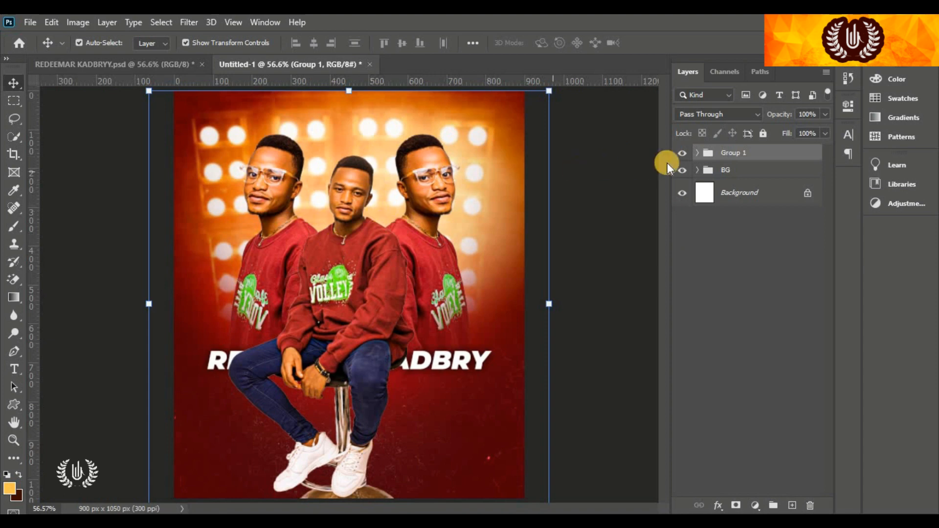
{"action": "double_click", "coordinate": [736, 153]}
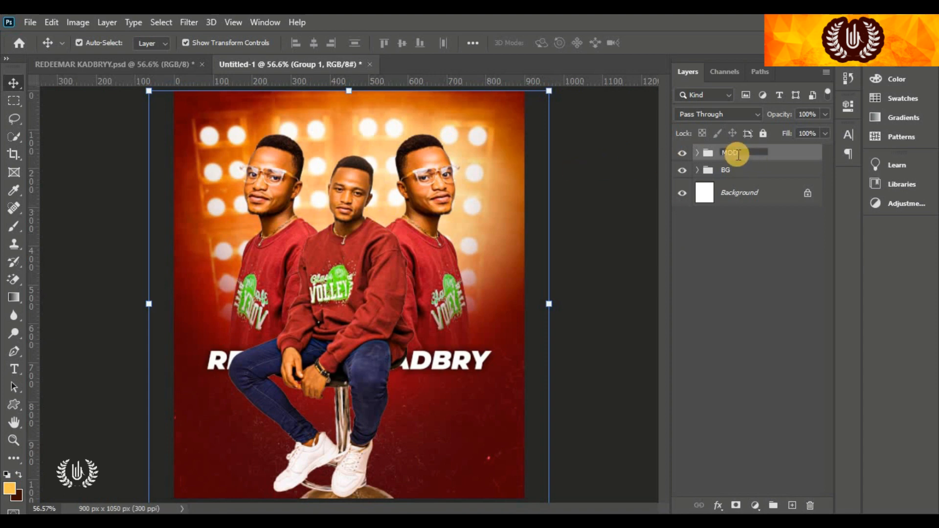
{"action": "key", "text": "Return"}
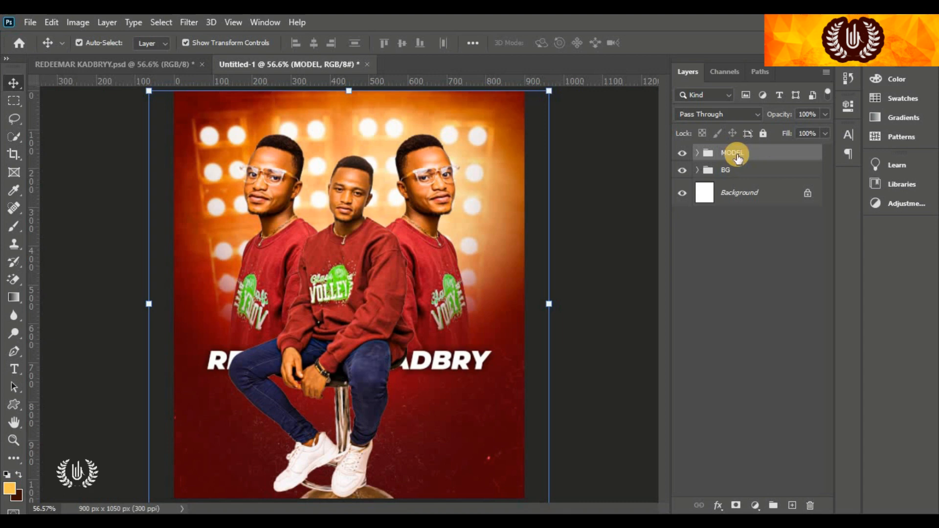
{"action": "left_click", "coordinate": [586, 174]}
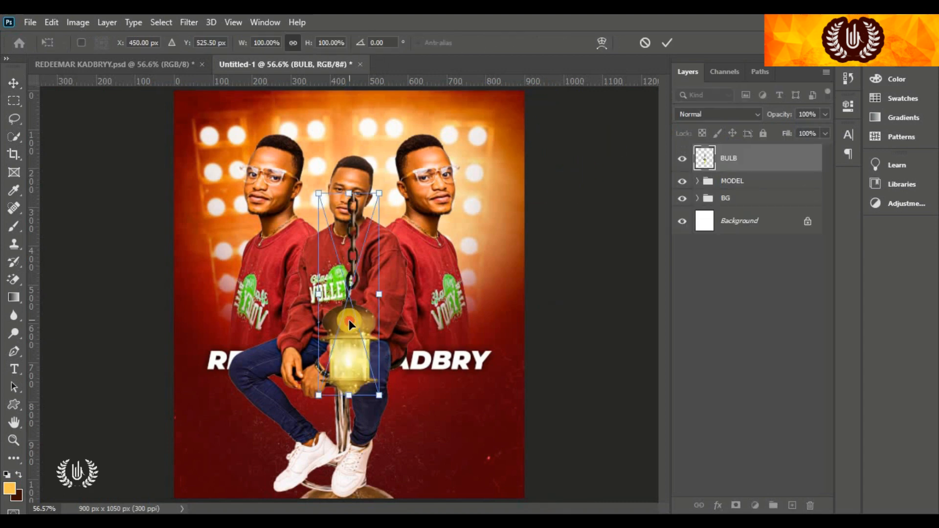
Place the BULB lantern at the top right, tilted clockwise and scaled to about 95%
{"action": "left_click_drag", "start_coordinate": [345, 338], "coordinate": [485, 208]}
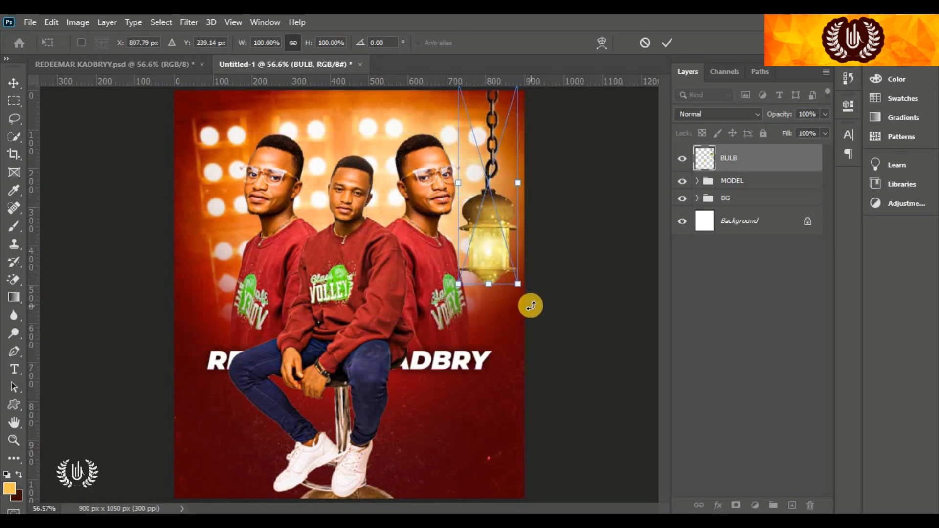
{"action": "left_click_drag", "start_coordinate": [531, 306], "coordinate": [512, 310]}
{"action": "left_click_drag", "start_coordinate": [485, 233], "coordinate": [494, 226]}
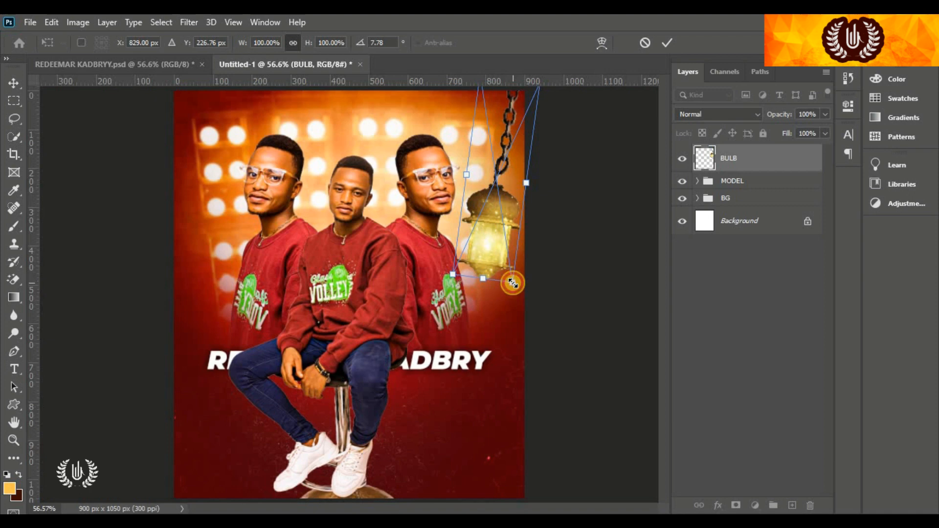
{"action": "left_click_drag", "start_coordinate": [511, 283], "coordinate": [512, 272]}
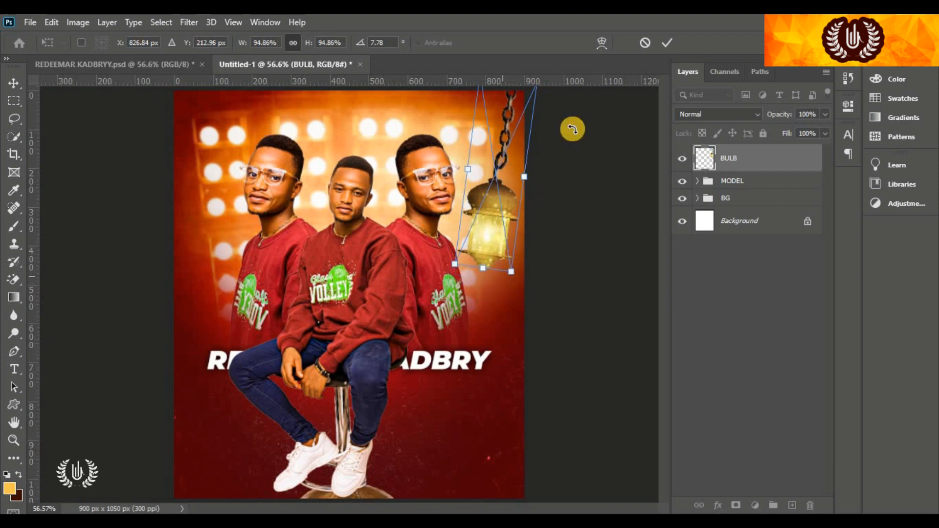
{"action": "left_click", "coordinate": [664, 43]}
{"action": "key", "text": "Return"}
Duplicate the lantern and move the copy to the top left, tilted counterclockwise
{"action": "left_click_drag", "start_coordinate": [807, 174], "coordinate": [798, 504]}
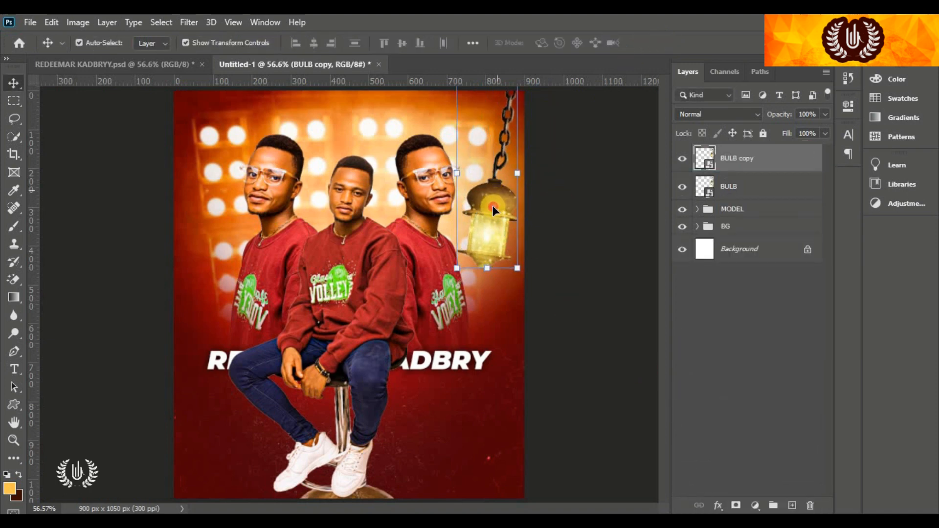
{"action": "left_click_drag", "start_coordinate": [492, 205], "coordinate": [212, 209]}
{"action": "left_click_drag", "start_coordinate": [246, 291], "coordinate": [217, 210]}
{"action": "left_click", "coordinate": [667, 42]}
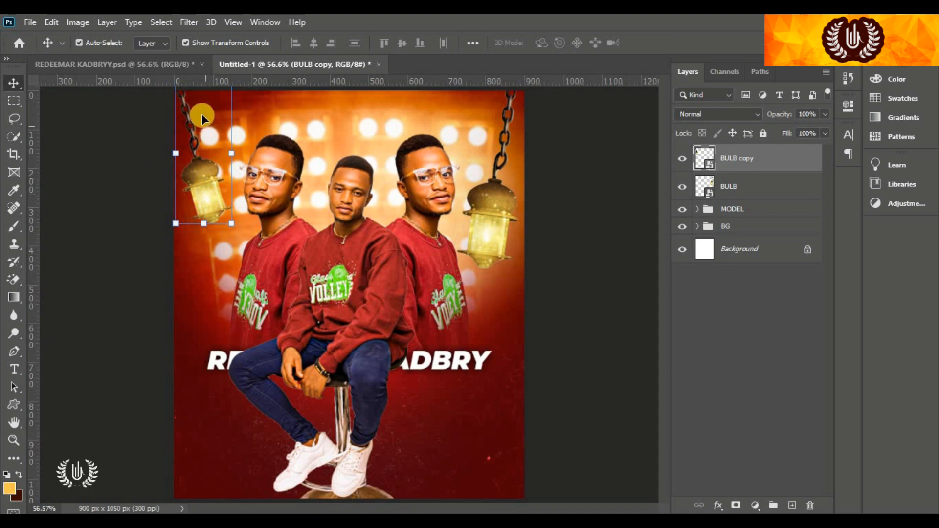
{"action": "left_click", "coordinate": [485, 202]}
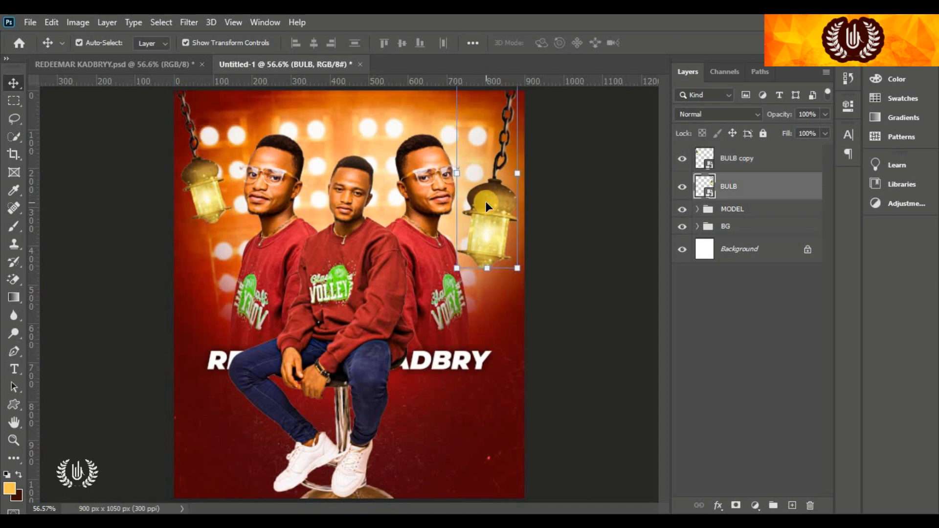
Apply a 2.0 px Gaussian Blur to the right-hand lantern
{"action": "left_click", "coordinate": [190, 23]}
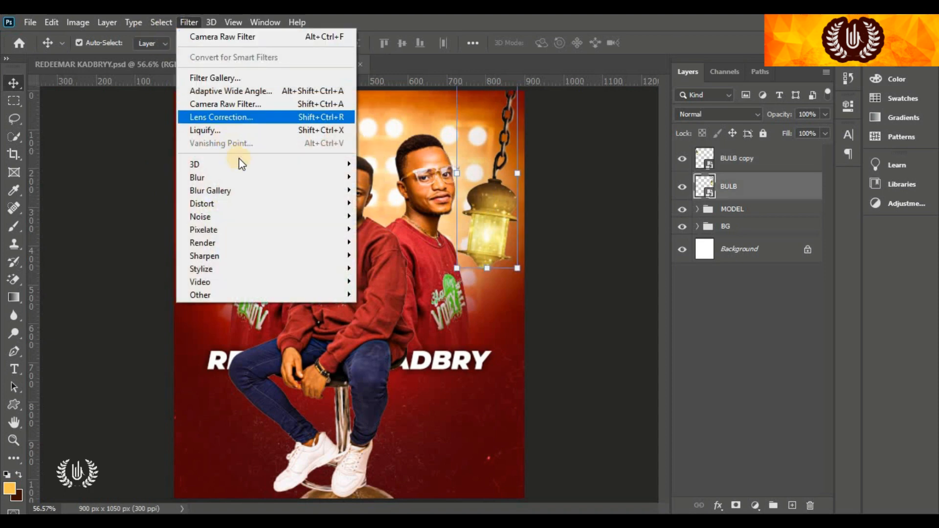
{"action": "mouse_move", "coordinate": [245, 176]}
{"action": "left_click", "coordinate": [412, 228]}
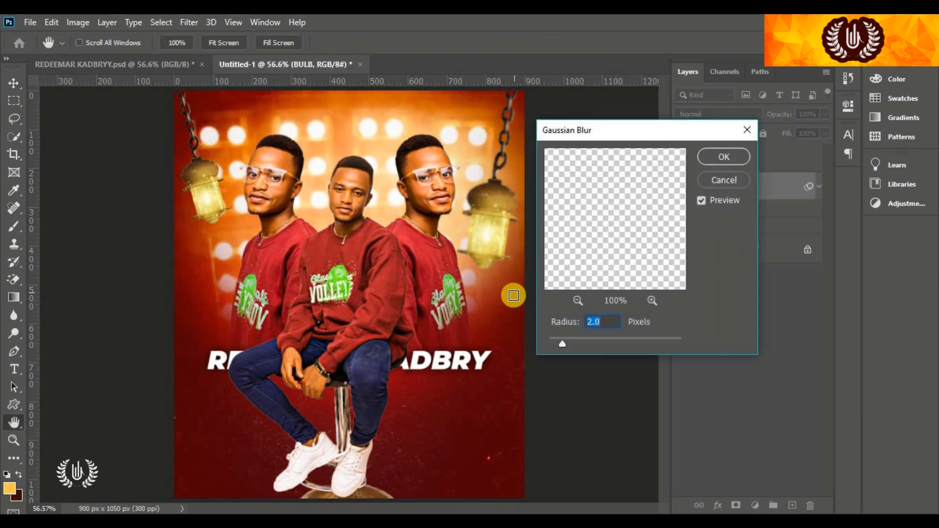
{"action": "left_click", "coordinate": [714, 160]}
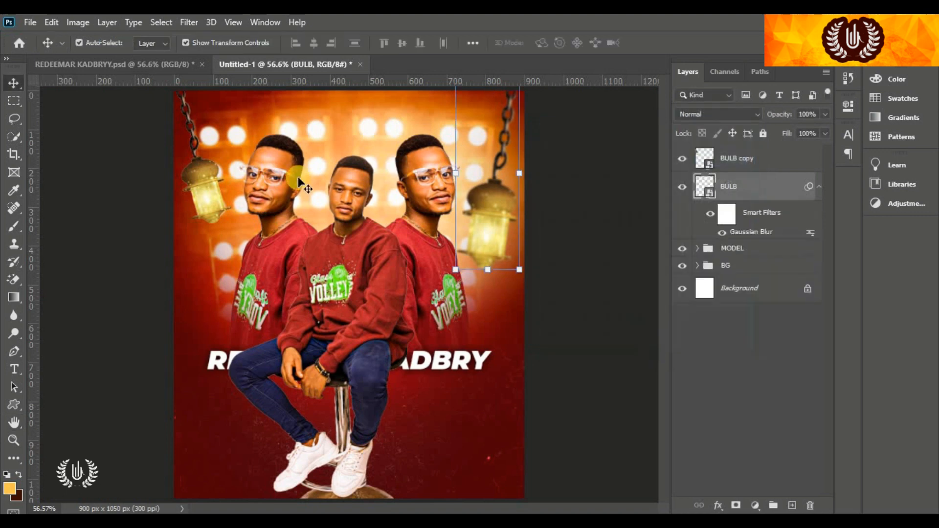
Apply a 1.0 px Gaussian Blur to the left-hand BULB copy lantern
{"action": "left_click", "coordinate": [197, 187]}
{"action": "left_click", "coordinate": [189, 23]}
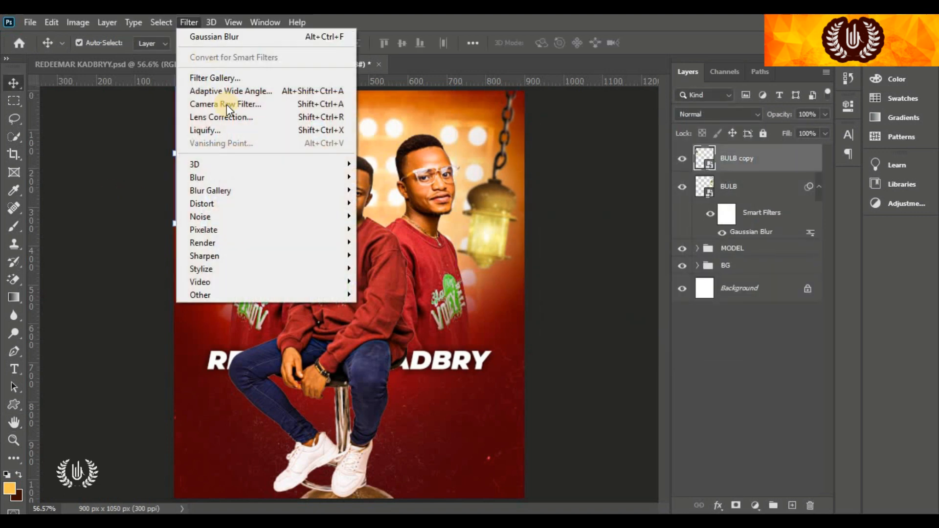
{"action": "mouse_move", "coordinate": [256, 177]}
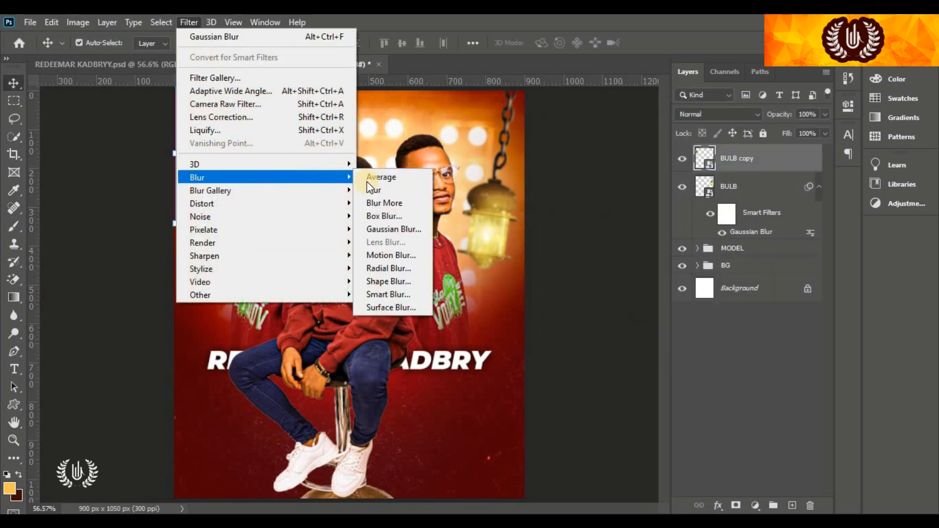
{"action": "left_click", "coordinate": [421, 229]}
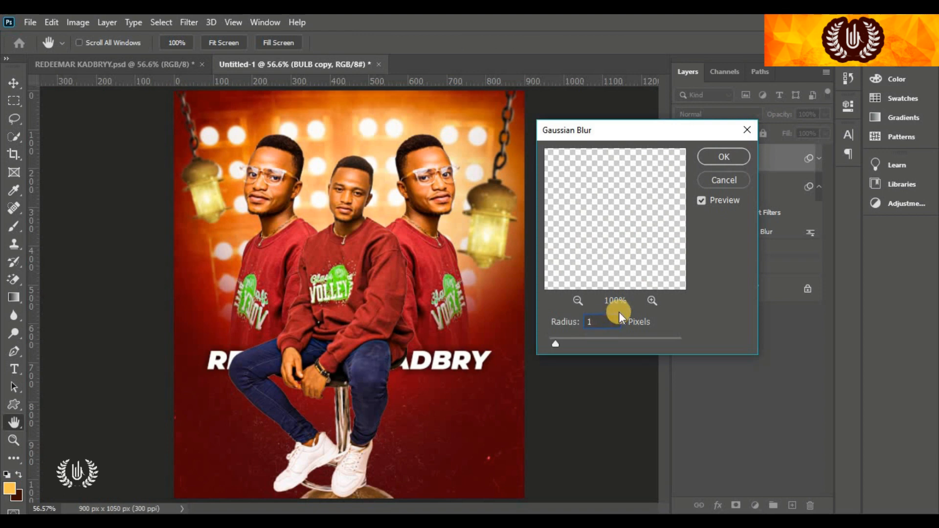
{"action": "left_click", "coordinate": [724, 157]}
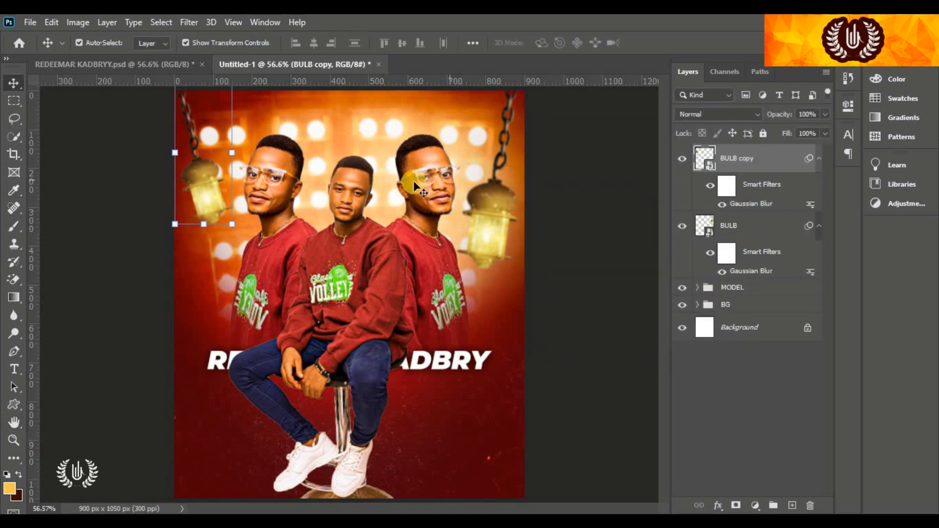
Add a new layer and pick a yellow-orange glow colour for the Brush tool
{"action": "left_click", "coordinate": [792, 506]}
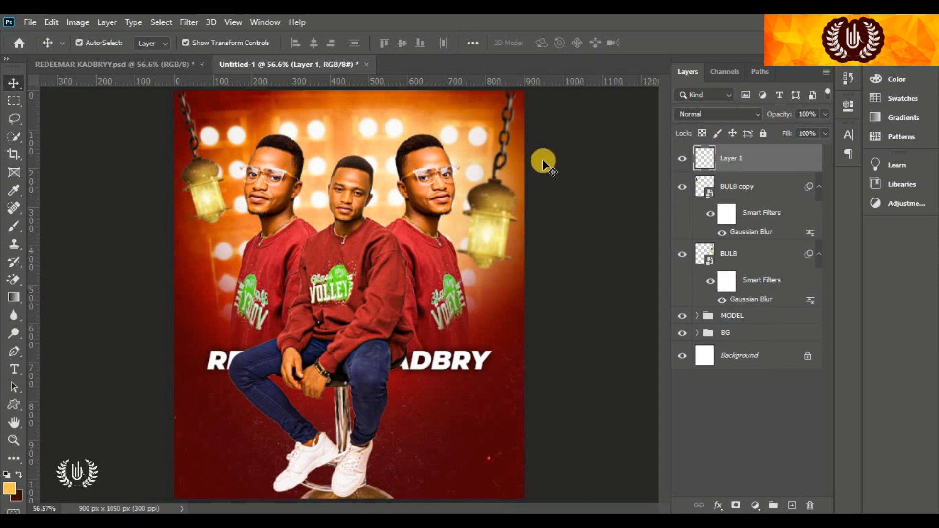
{"action": "left_click_drag", "start_coordinate": [14, 226], "coordinate": [40, 224]}
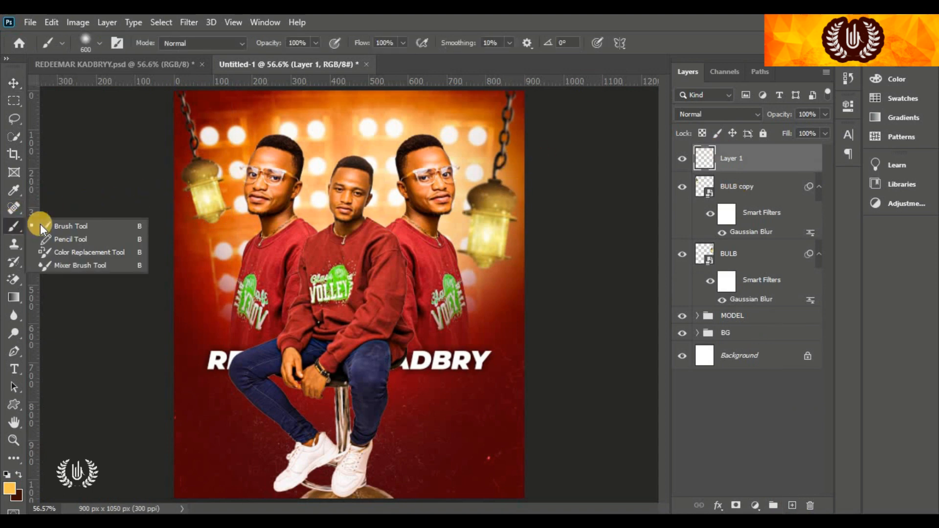
{"action": "left_click", "coordinate": [40, 224]}
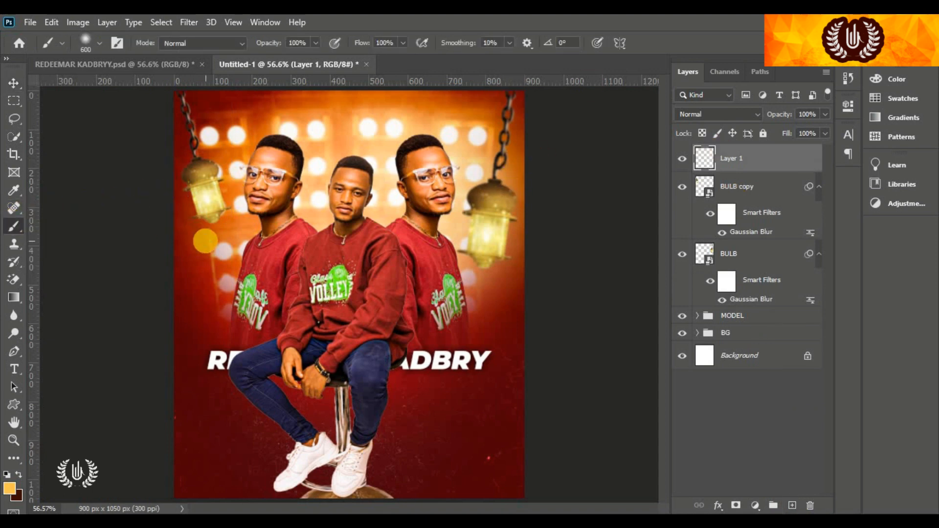
{"action": "left_click", "coordinate": [10, 488]}
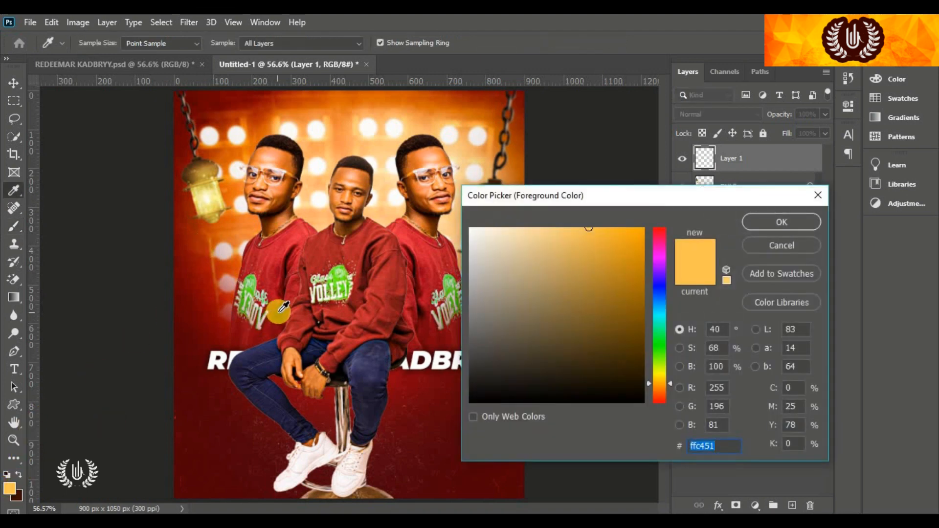
{"action": "mouse_move", "coordinate": [540, 207]}
{"action": "left_mouse_down"}
{"action": "mouse_move", "coordinate": [611, 201]}
{"action": "mouse_move", "coordinate": [650, 219]}
{"action": "left_mouse_up"}
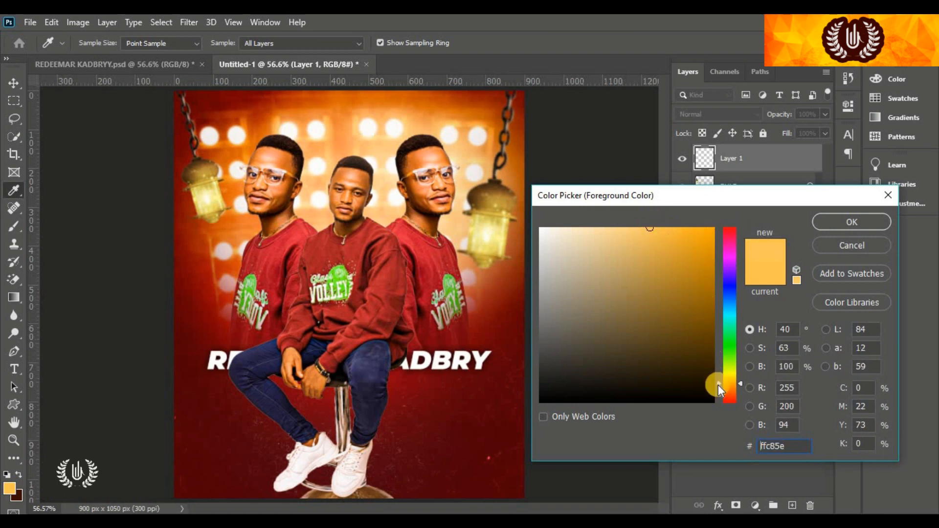
{"action": "left_click_drag", "start_coordinate": [727, 386], "coordinate": [728, 382]}
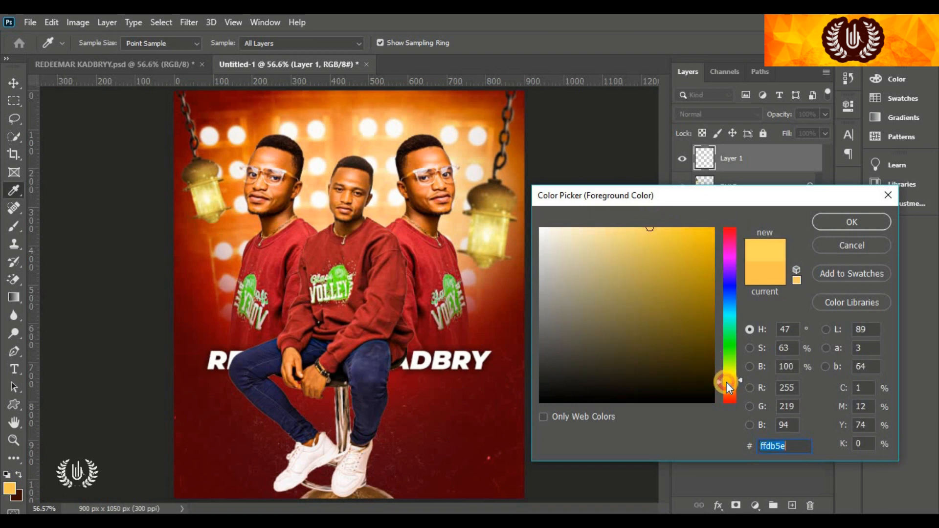
{"action": "left_click", "coordinate": [799, 443]}
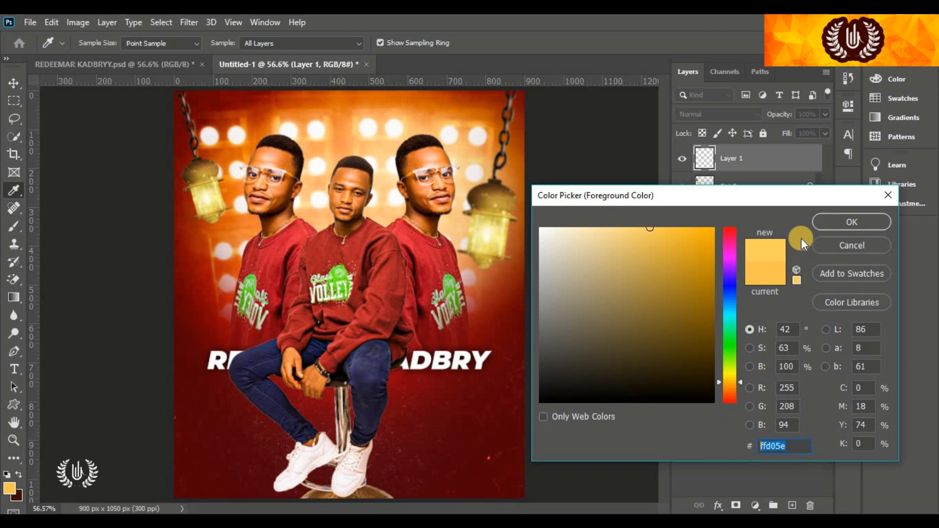
{"action": "left_click", "coordinate": [826, 226]}
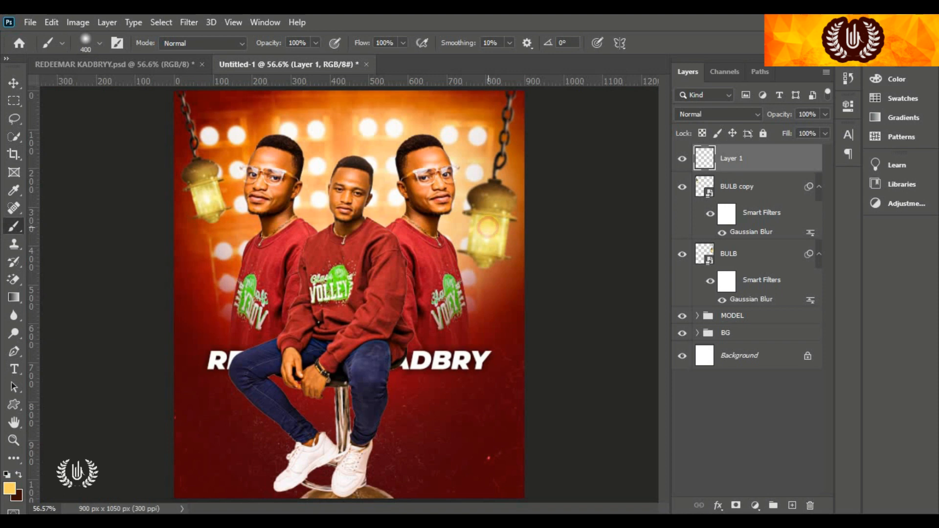
Paint soft glows over both lanterns at brush size 259, blending the layer in Screen mode
{"action": "left_click", "coordinate": [488, 226]}
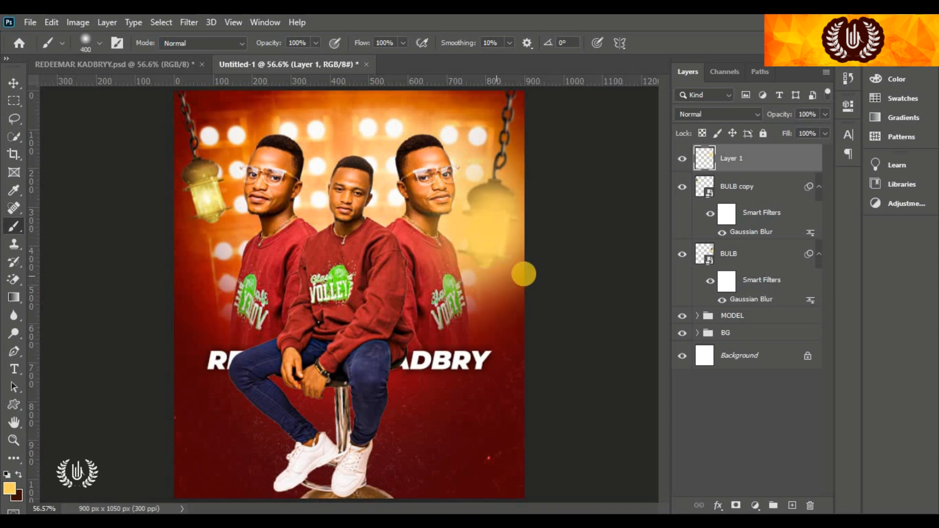
{"action": "left_click", "coordinate": [738, 118]}
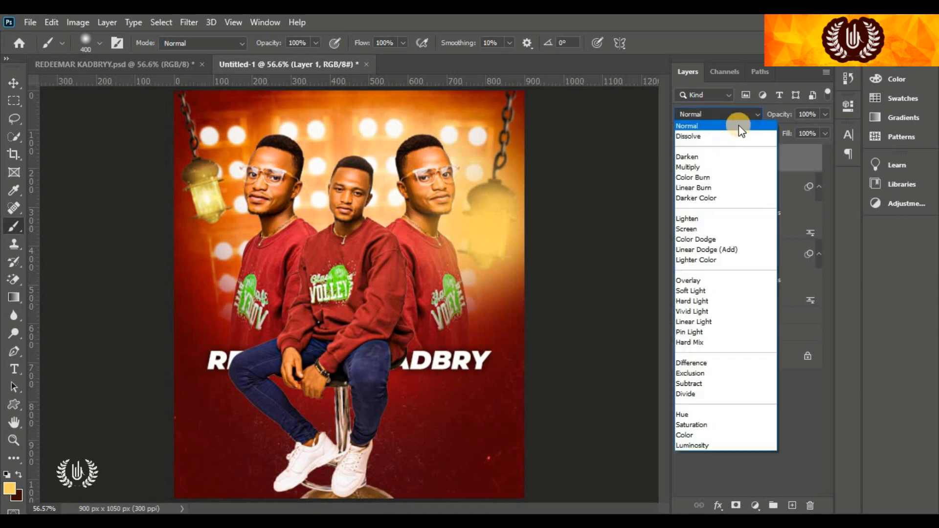
{"action": "left_click", "coordinate": [710, 229]}
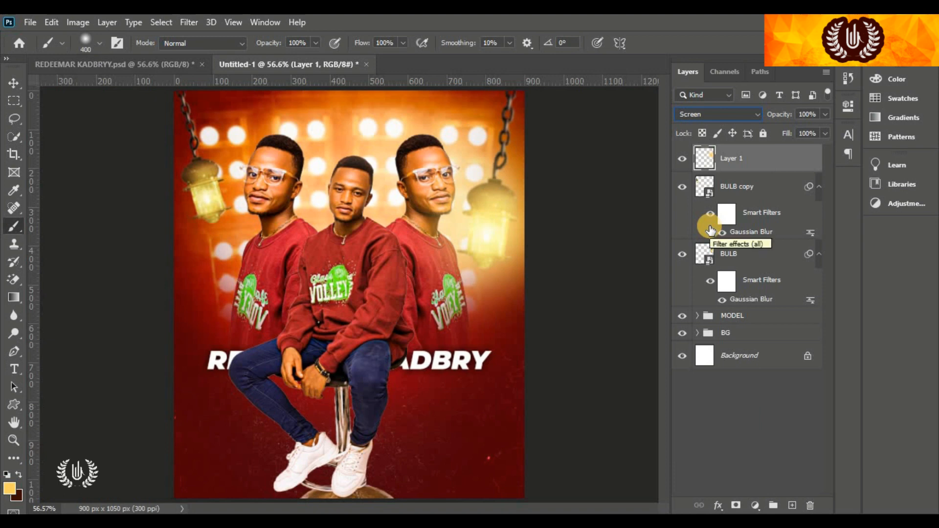
{"action": "left_click", "coordinate": [81, 45]}
{"action": "left_click_drag", "start_coordinate": [149, 87], "coordinate": [145, 86]}
{"action": "left_click", "coordinate": [168, 346]}
{"action": "left_click", "coordinate": [205, 190]}
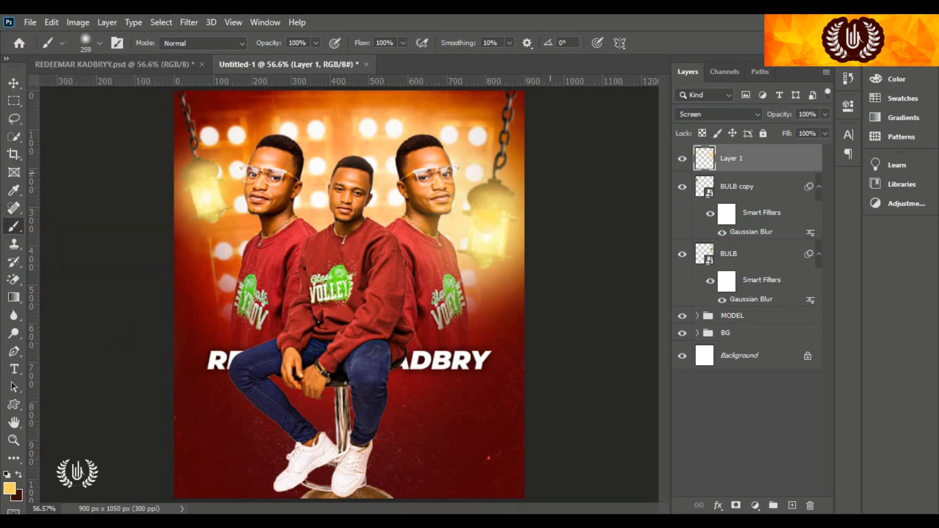
On a second new layer, paint pale cream glow over both lanterns with a 175 brush
{"action": "left_click", "coordinate": [791, 505]}
{"action": "left_click", "coordinate": [10, 489]}
{"action": "left_click", "coordinate": [571, 214]}
{"action": "left_click", "coordinate": [862, 210]}
{"action": "key", "text": "bracketleft"}
{"action": "key", "text": "bracketleft"}
{"action": "key", "text": "bracketleft"}
{"action": "left_click", "coordinate": [489, 235]}
{"action": "left_click", "coordinate": [203, 194]}
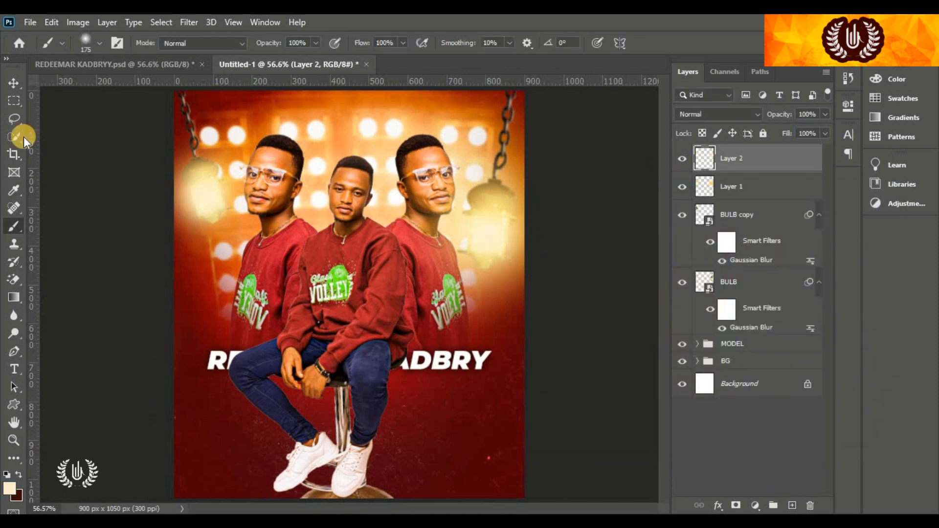
Set the cream glow layer to Screen mode at 41% opacity
{"action": "key", "text": "v"}
{"action": "left_click", "coordinate": [718, 114]}
{"action": "left_click", "coordinate": [694, 226]}
{"action": "left_click_drag", "start_coordinate": [740, 116], "coordinate": [725, 130]}
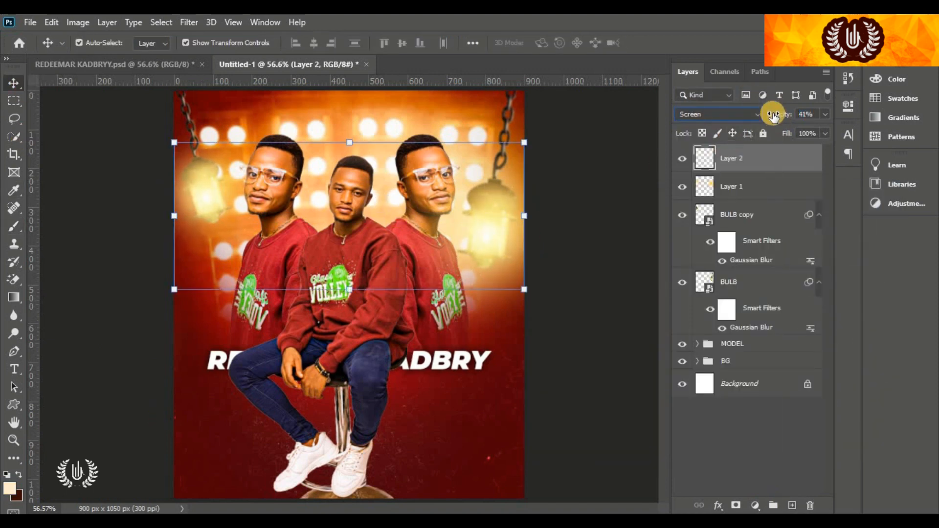
{"action": "left_click", "coordinate": [579, 187]}
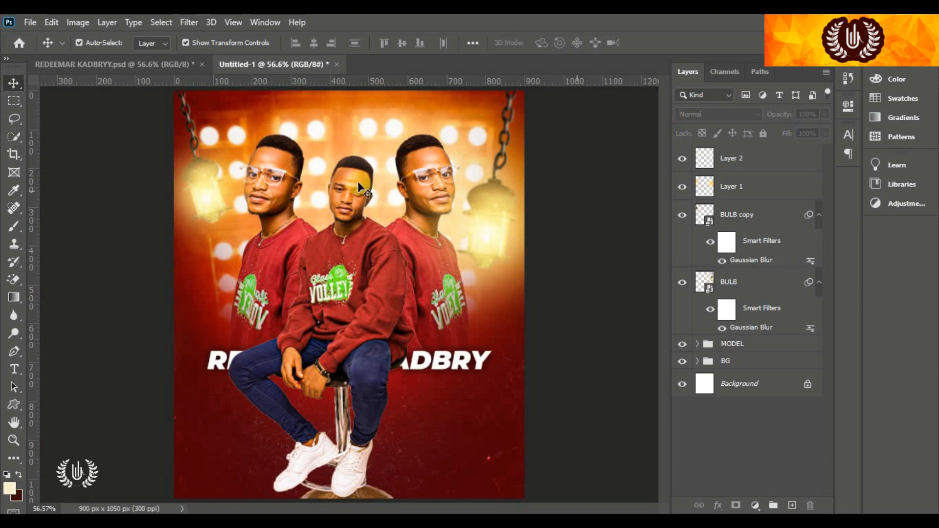
{"action": "left_click", "coordinate": [732, 162]}
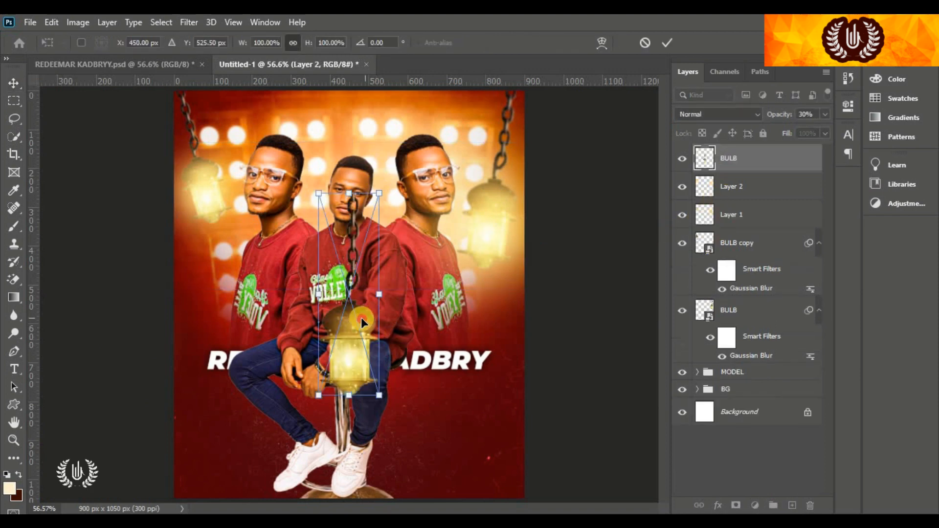
Place the chain enlarged and tilted into the lower-right corner, blended in Hard Light
{"action": "left_click_drag", "start_coordinate": [361, 319], "coordinate": [483, 420]}
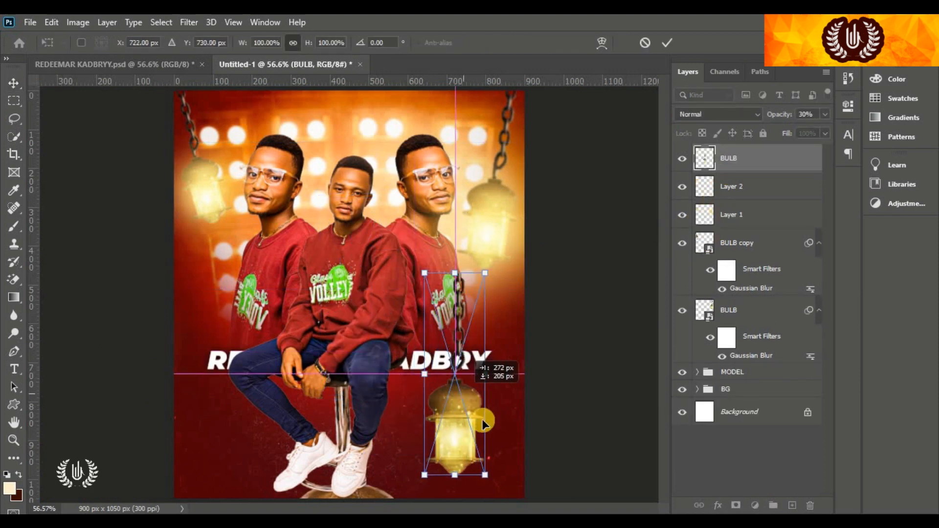
{"action": "left_click_drag", "start_coordinate": [485, 373], "coordinate": [510, 393]}
{"action": "key", "text": "shift+alt+s"}
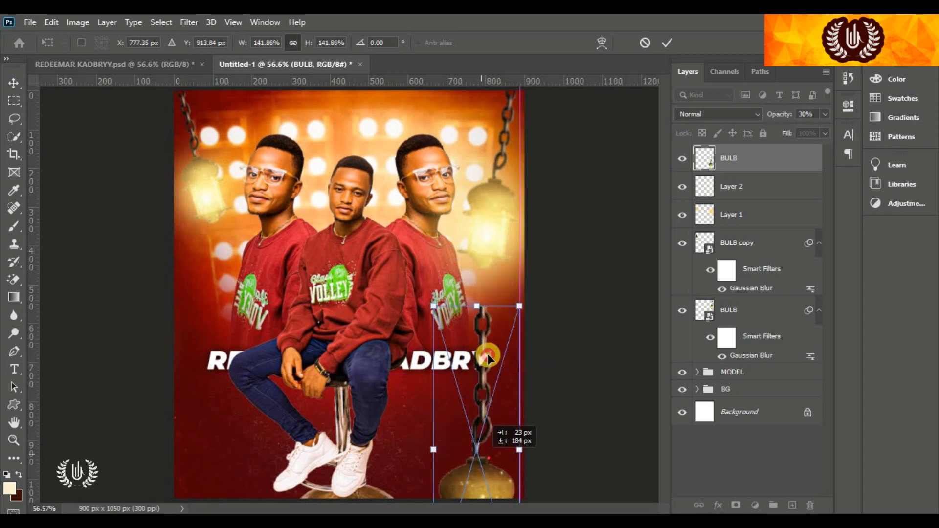
{"action": "left_click_drag", "start_coordinate": [491, 416], "coordinate": [512, 411]}
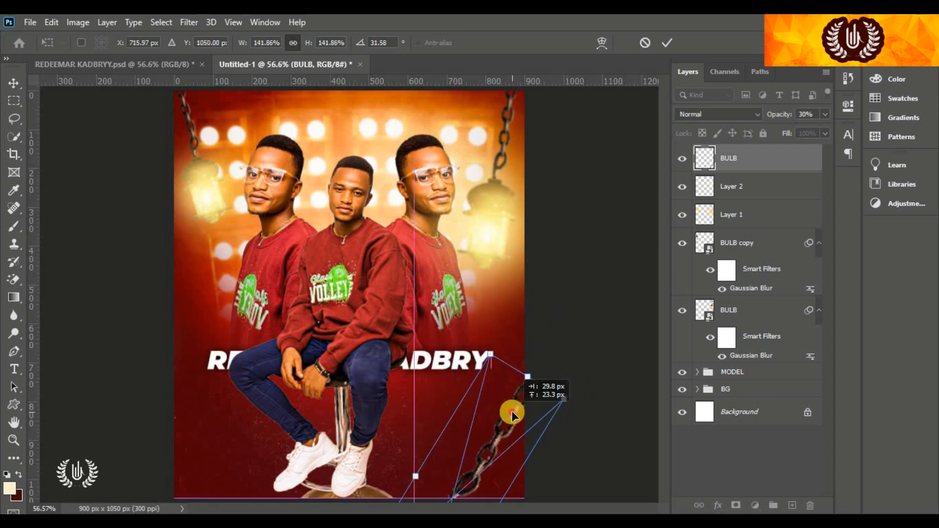
{"action": "left_click", "coordinate": [667, 42]}
{"action": "left_click", "coordinate": [748, 117]}
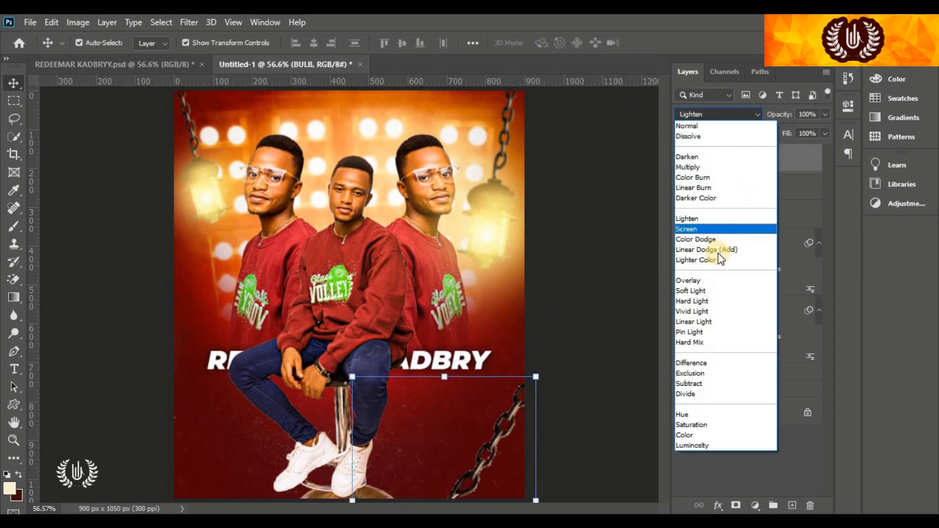
{"action": "left_click", "coordinate": [705, 301]}
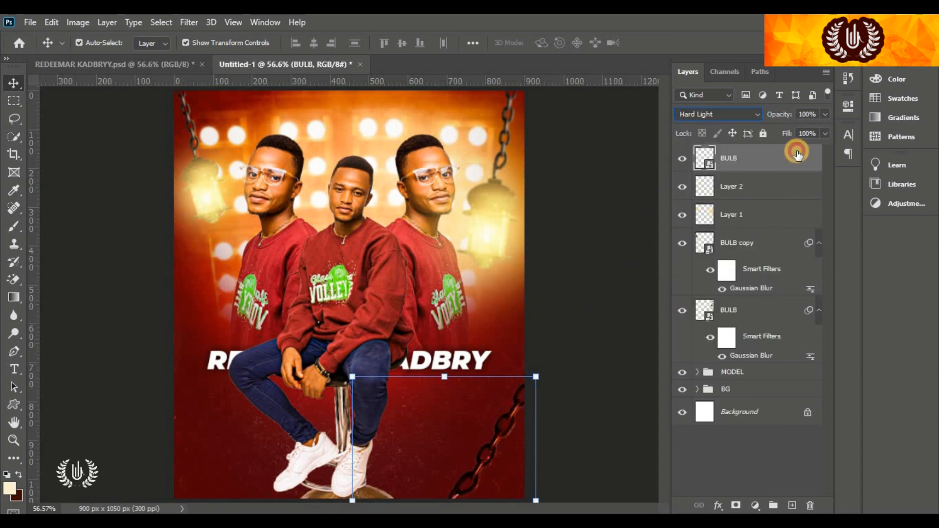
{"action": "left_click", "coordinate": [590, 199]}
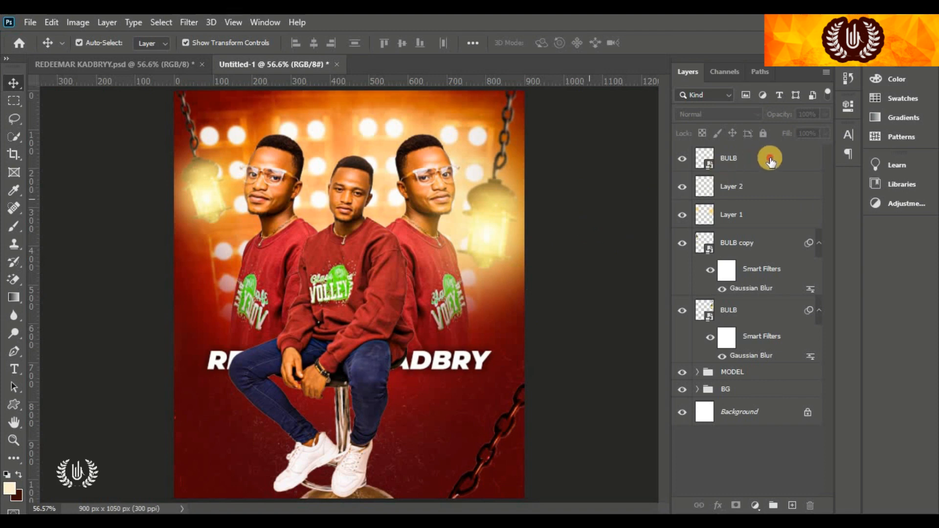
Duplicate the chain, rotate the copy into the bottom-left corner, then add an empty layer
{"action": "left_click", "coordinate": [770, 157]}
{"action": "key", "text": "ctrl+j"}
{"action": "left_click_drag", "start_coordinate": [447, 381], "coordinate": [396, 402]}
{"action": "left_click_drag", "start_coordinate": [462, 451], "coordinate": [202, 448]}
{"action": "left_click_drag", "start_coordinate": [240, 320], "coordinate": [174, 331]}
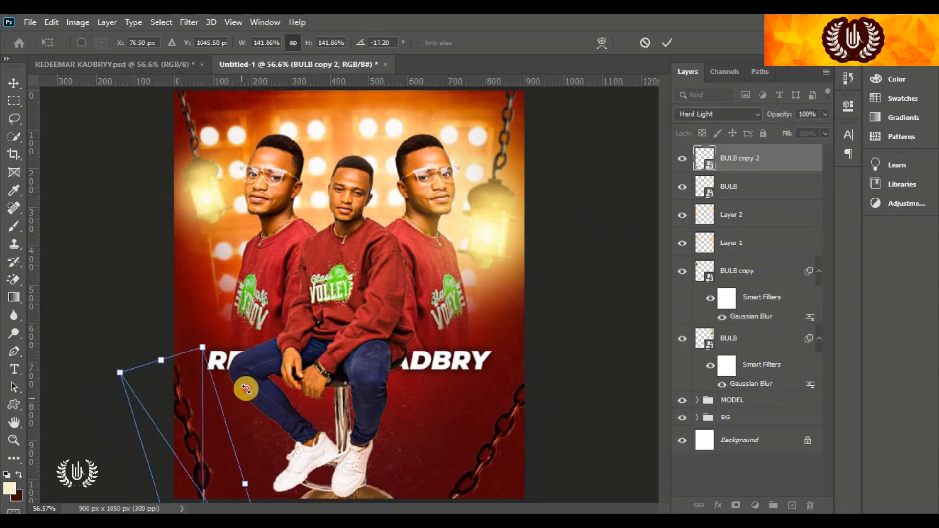
{"action": "left_click_drag", "start_coordinate": [245, 388], "coordinate": [217, 383]}
{"action": "left_click_drag", "start_coordinate": [196, 440], "coordinate": [220, 438]}
{"action": "left_click", "coordinate": [667, 43]}
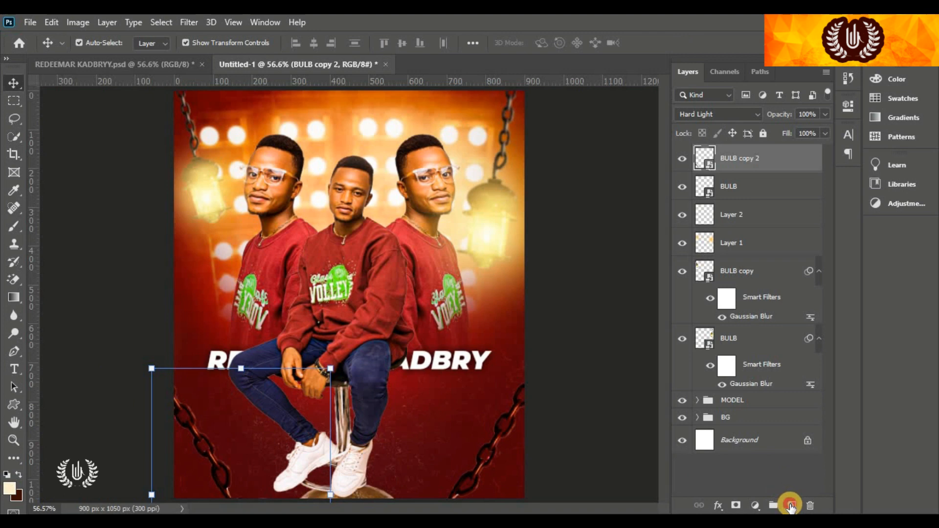
{"action": "left_click", "coordinate": [791, 506]}
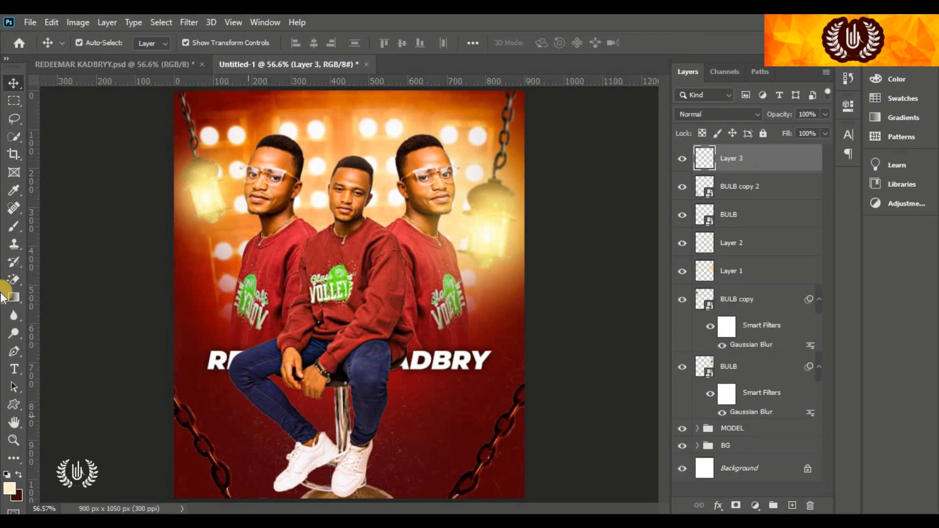
Choose the Brush tool with a dark red sampled from the chains and deepened
{"action": "left_click", "coordinate": [7, 226]}
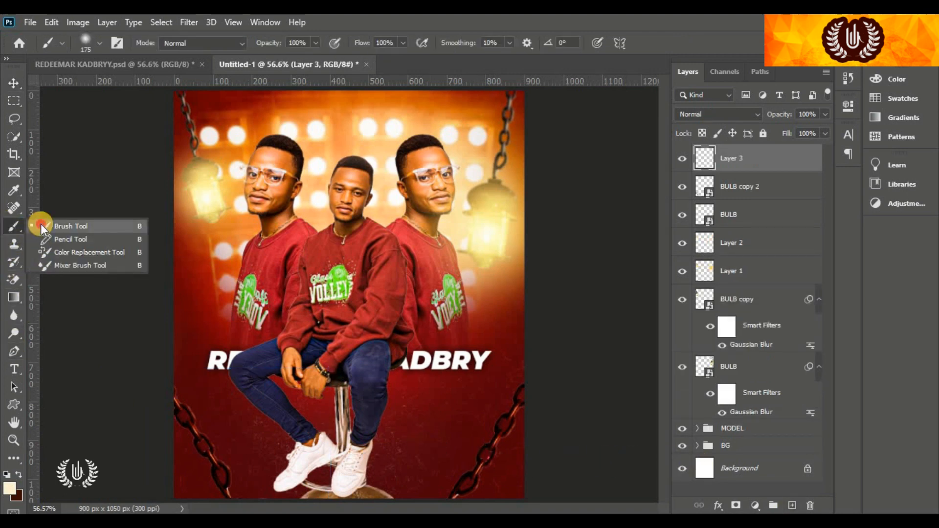
{"action": "left_click", "coordinate": [40, 224]}
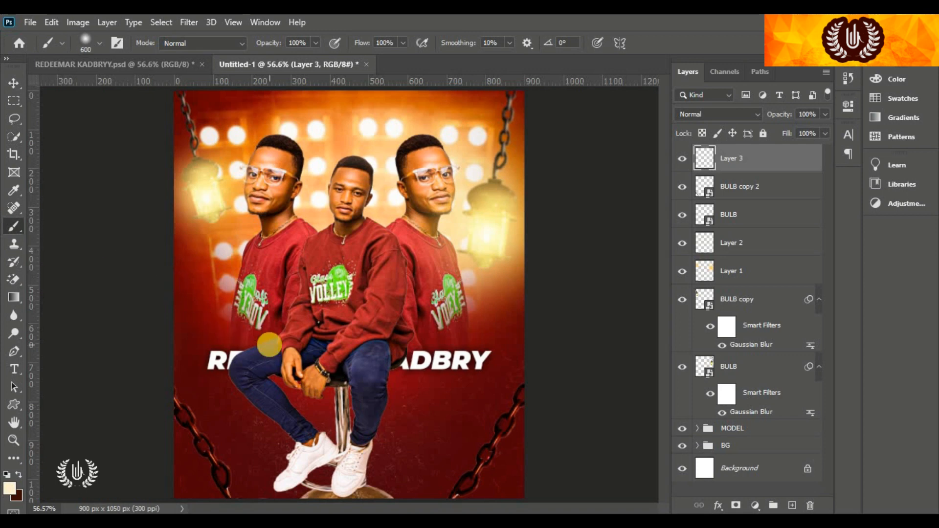
{"action": "scroll", "coordinate": [313, 338], "scroll_direction": "down", "scroll_amount": 2}
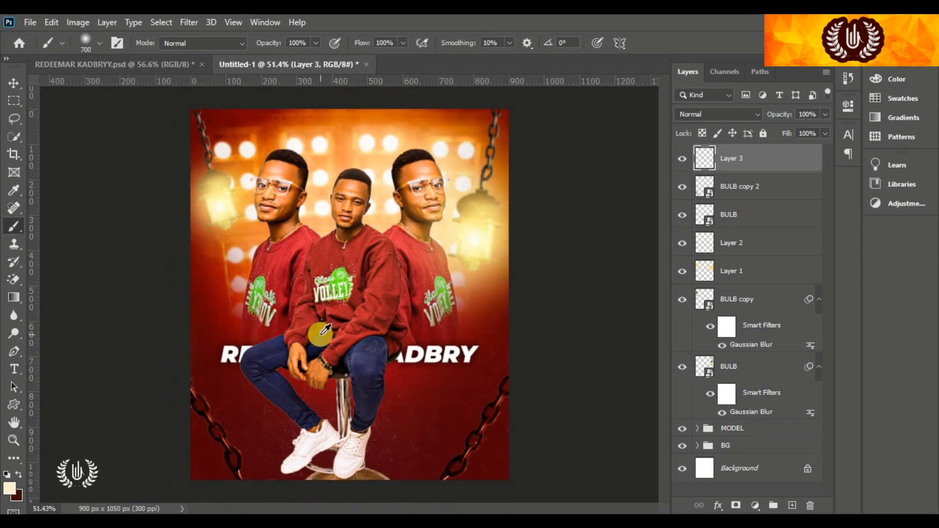
{"action": "left_click", "coordinate": [10, 487]}
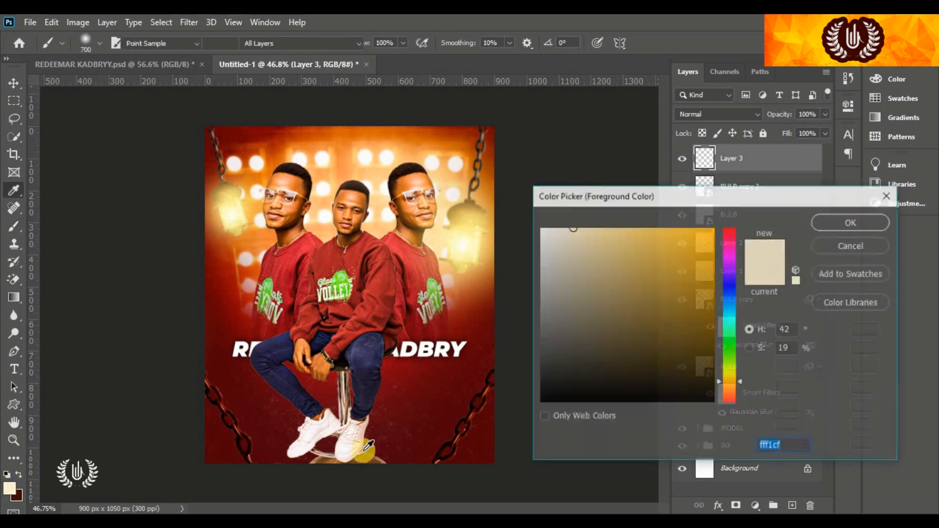
{"action": "left_click", "coordinate": [481, 425]}
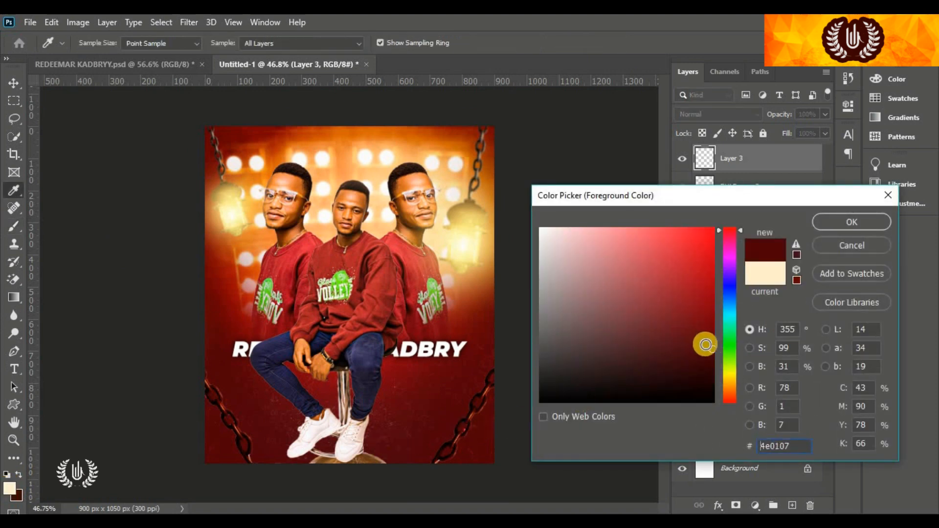
{"action": "left_click_drag", "start_coordinate": [708, 347], "coordinate": [715, 357]}
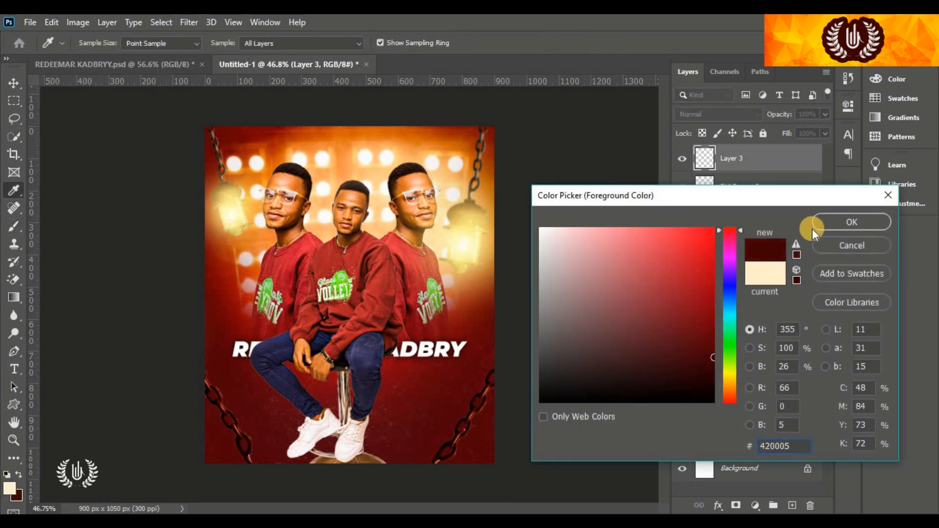
{"action": "left_click", "coordinate": [833, 227]}
{"action": "key", "text": "b"}
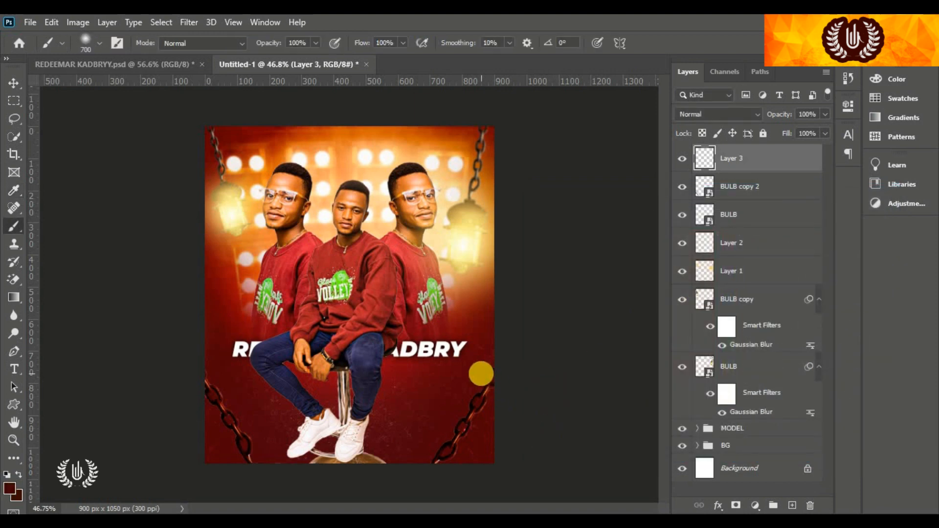
Paint dark red over the lower chains, shoes, stool base and bottom edge on Layer 3
{"action": "scroll", "coordinate": [481, 374], "scroll_direction": "down", "scroll_amount": 1}
{"action": "left_click_drag", "start_coordinate": [499, 450], "coordinate": [427, 465]}
{"action": "left_click", "coordinate": [388, 488]}
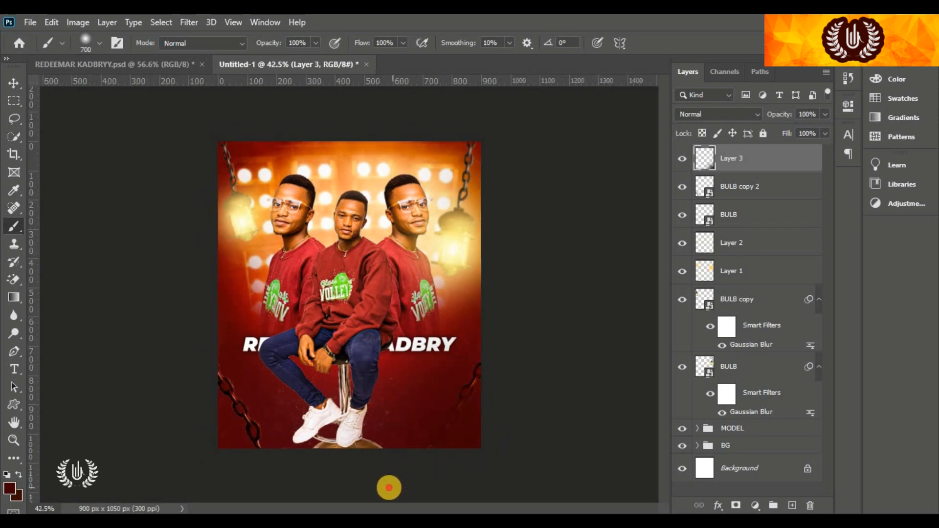
{"action": "left_click", "coordinate": [276, 488]}
{"action": "left_click", "coordinate": [225, 488]}
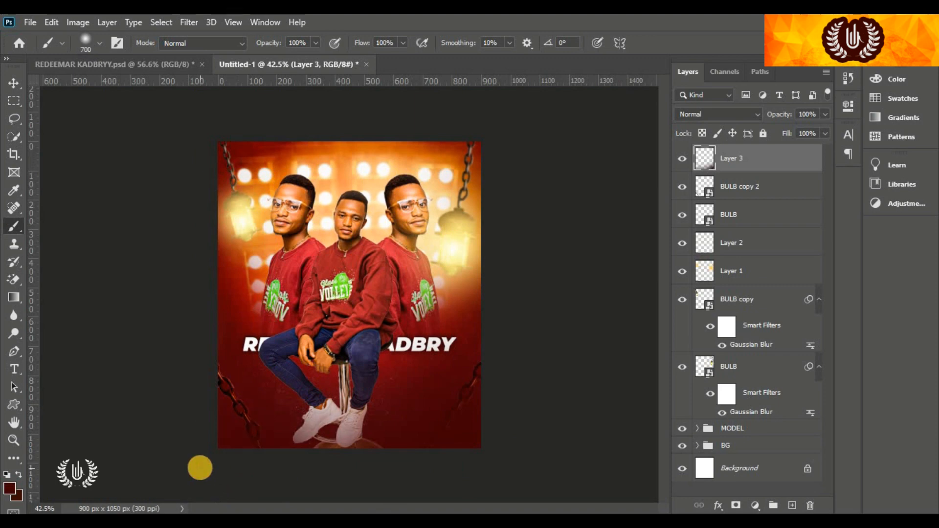
{"action": "left_click", "coordinate": [225, 479]}
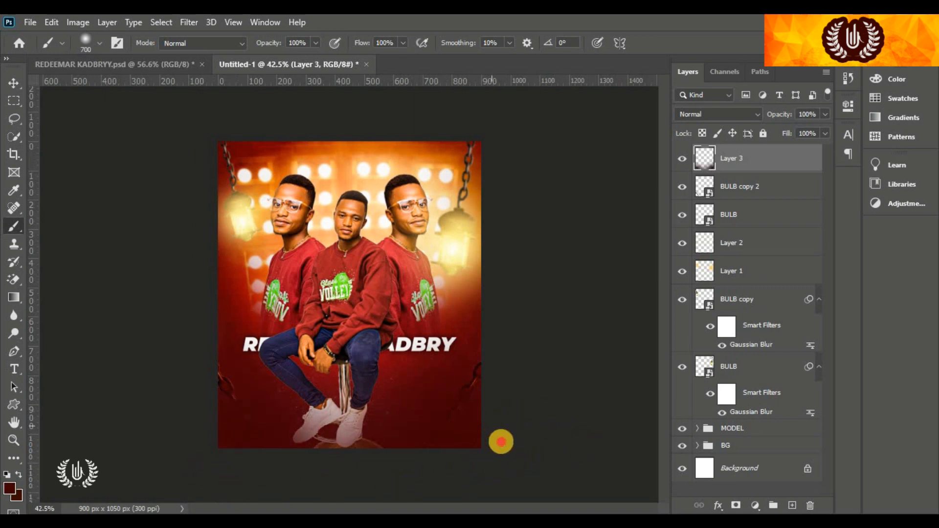
{"action": "left_click", "coordinate": [214, 465]}
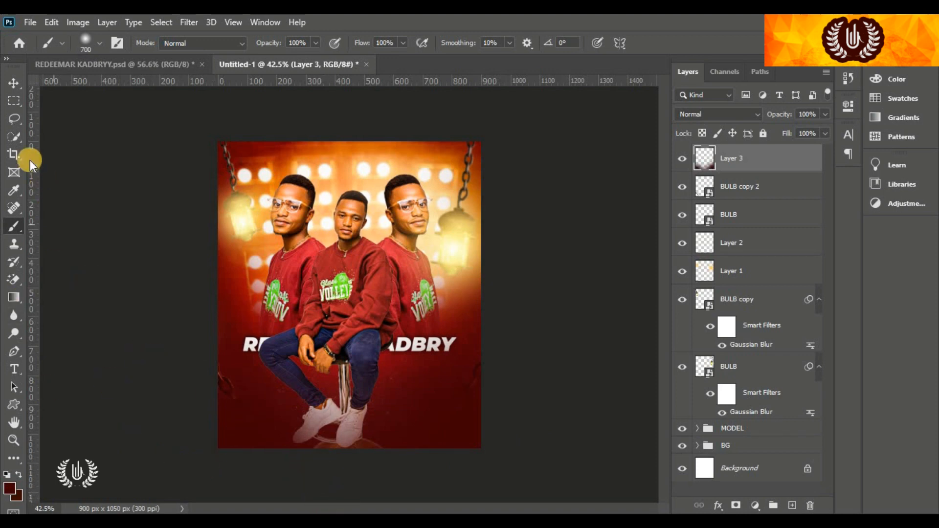
Set Layer 3's opacity to 98% and toggle its visibility to compare the result
{"action": "left_click", "coordinate": [14, 82]}
{"action": "left_click", "coordinate": [135, 224]}
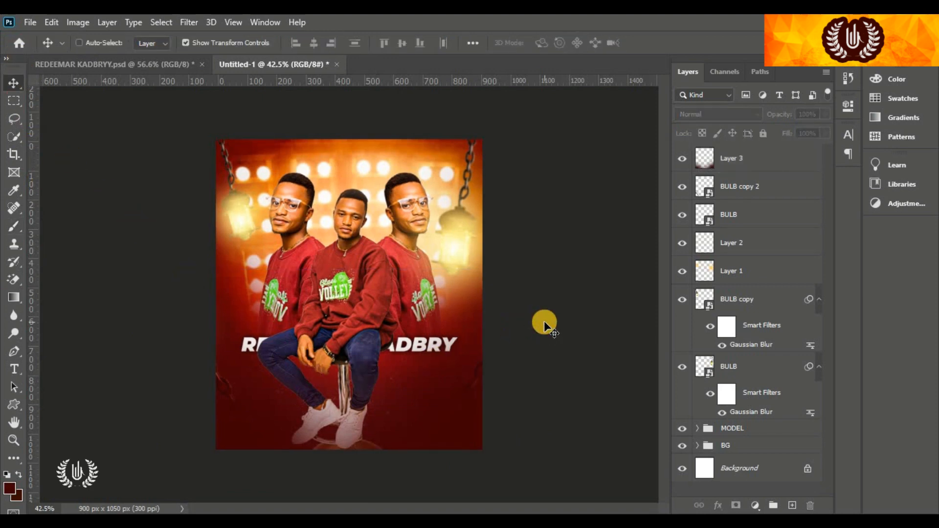
{"action": "key", "text": "ctrl+0"}
{"action": "left_click", "coordinate": [744, 168]}
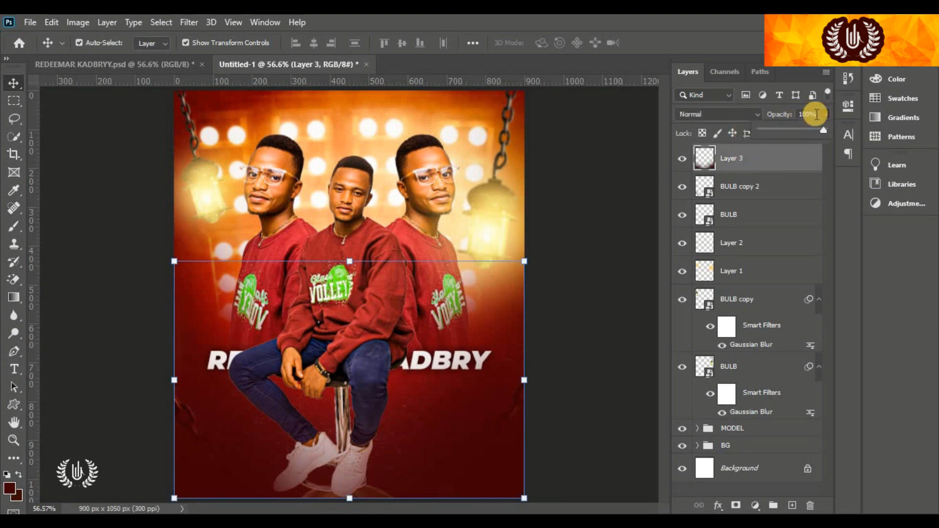
{"action": "left_click_drag", "start_coordinate": [766, 115], "coordinate": [791, 115]}
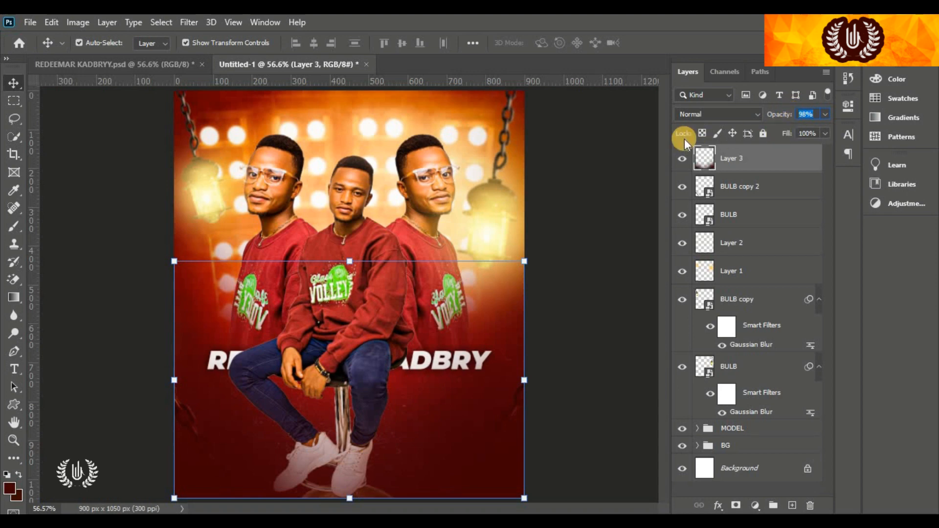
{"action": "left_click", "coordinate": [597, 151]}
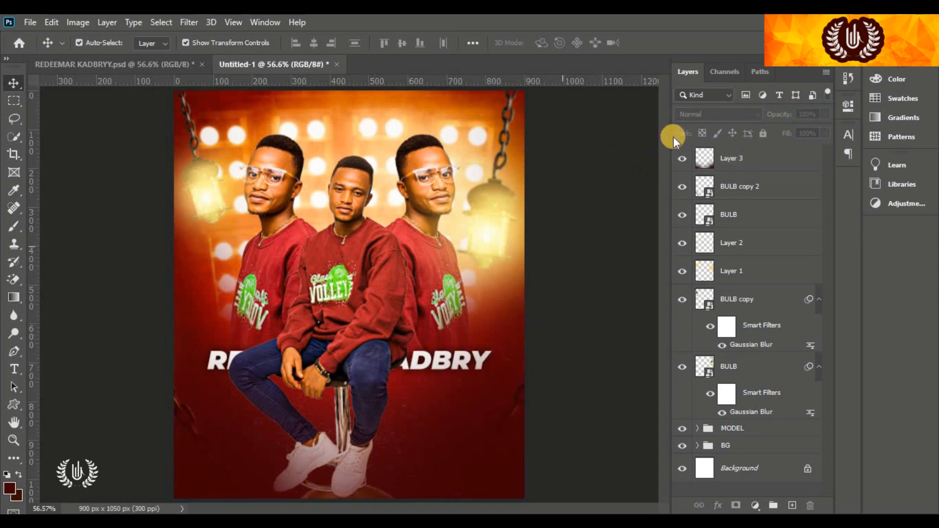
{"action": "left_click", "coordinate": [682, 157]}
{"action": "left_click", "coordinate": [682, 157]}
Move the Texture2 dust image over the lower half and blend it in Color Dodge
{"action": "left_click_drag", "start_coordinate": [363, 339], "coordinate": [364, 463]}
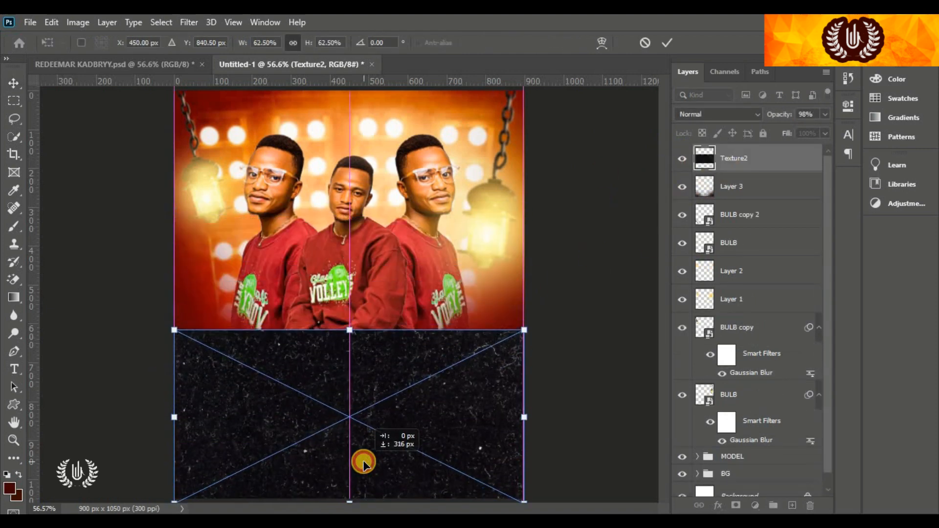
{"action": "left_click", "coordinate": [667, 43]}
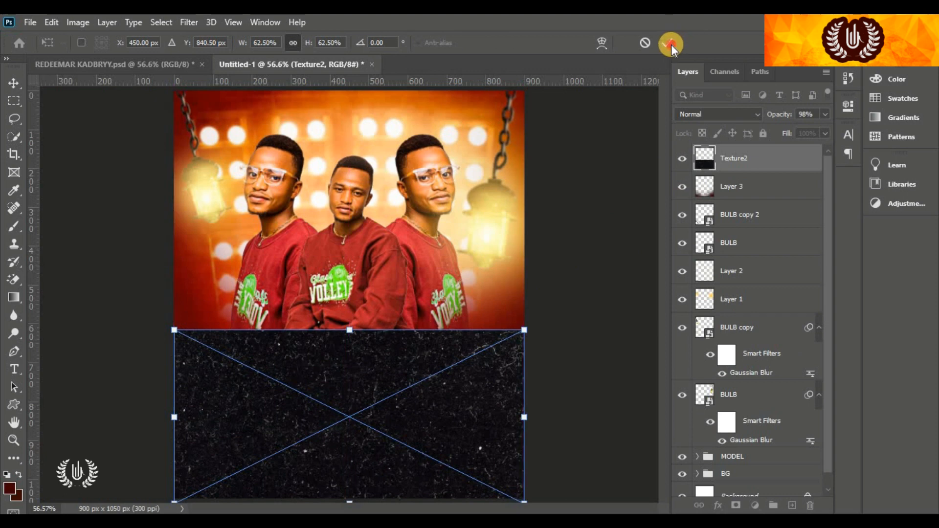
{"action": "left_click", "coordinate": [736, 119]}
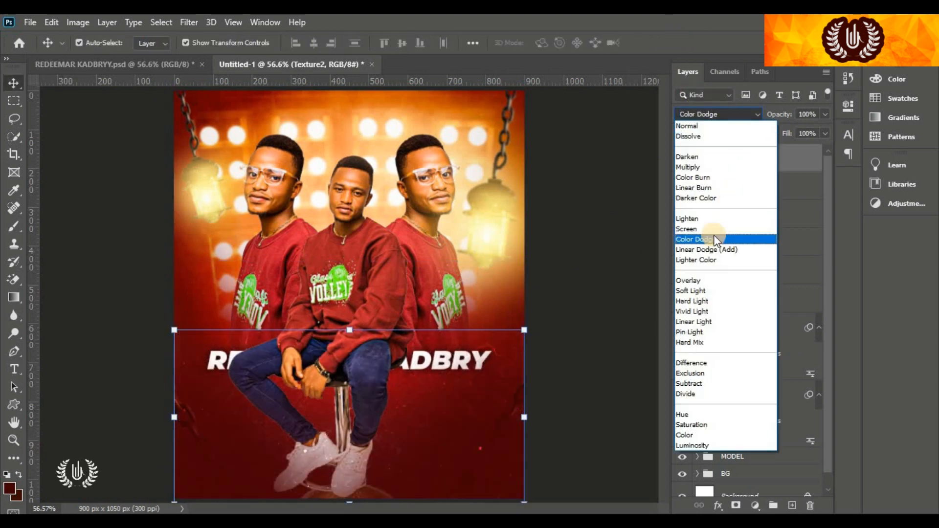
{"action": "left_click", "coordinate": [714, 238]}
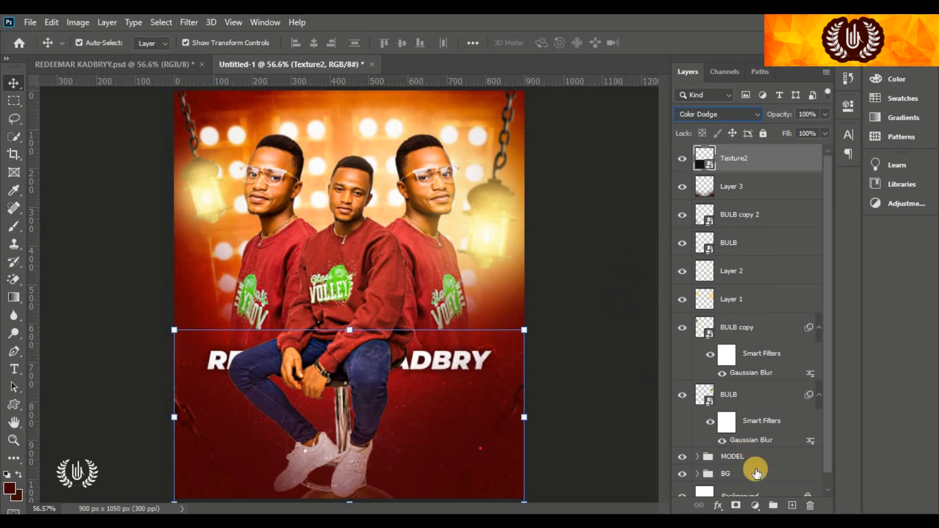
Add a layer mask to Texture2 and paint black to hide the dust over the figures
{"action": "left_click", "coordinate": [735, 505]}
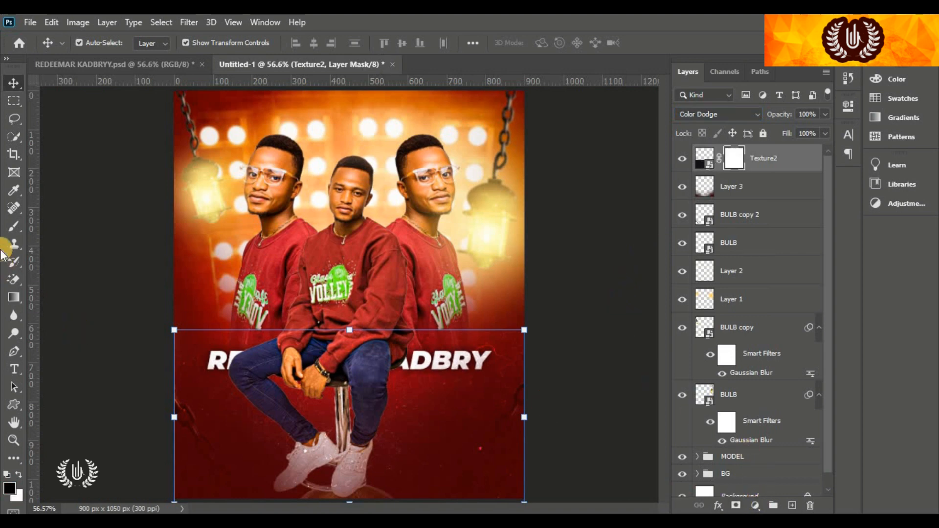
{"action": "left_click", "coordinate": [19, 228]}
{"action": "left_click", "coordinate": [59, 226]}
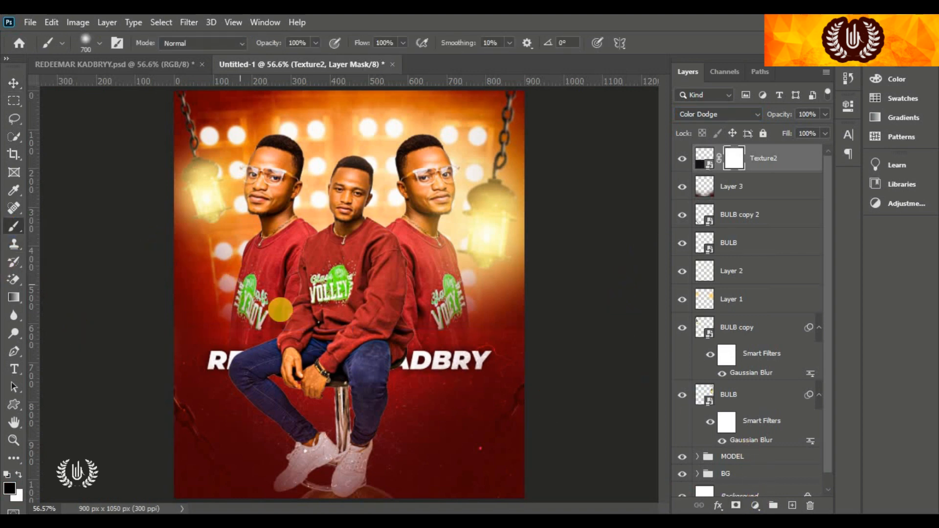
{"action": "mouse_move", "coordinate": [251, 311]}
{"action": "left_mouse_down"}
{"action": "mouse_move", "coordinate": [317, 285]}
{"action": "mouse_move", "coordinate": [469, 278]}
{"action": "mouse_move", "coordinate": [526, 245]}
{"action": "mouse_move", "coordinate": [399, 265]}
{"action": "mouse_move", "coordinate": [470, 274]}
{"action": "mouse_move", "coordinate": [463, 279]}
{"action": "left_mouse_up"}
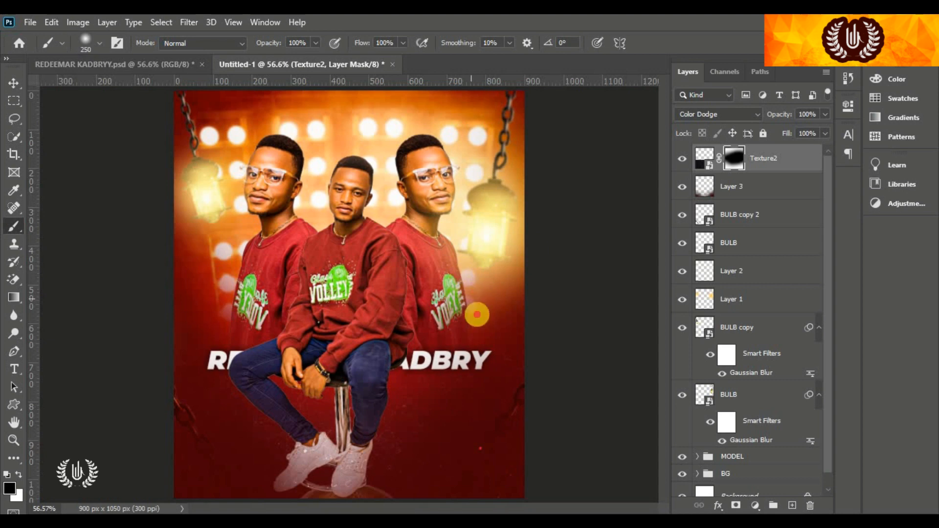
{"action": "mouse_move", "coordinate": [452, 348]}
{"action": "left_mouse_down"}
{"action": "mouse_move", "coordinate": [467, 347]}
{"action": "mouse_move", "coordinate": [343, 454]}
{"action": "mouse_move", "coordinate": [316, 454]}
{"action": "mouse_move", "coordinate": [299, 425]}
{"action": "left_mouse_up"}
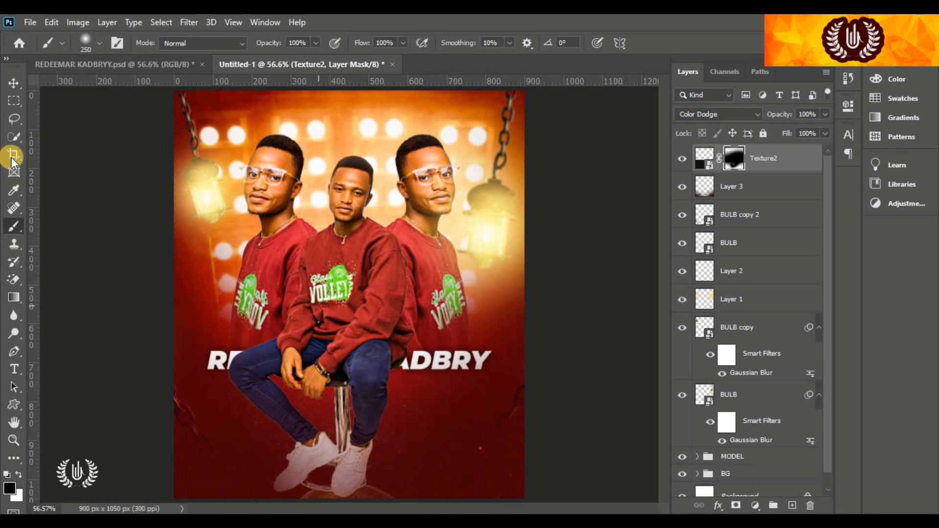
{"action": "left_click", "coordinate": [14, 83]}
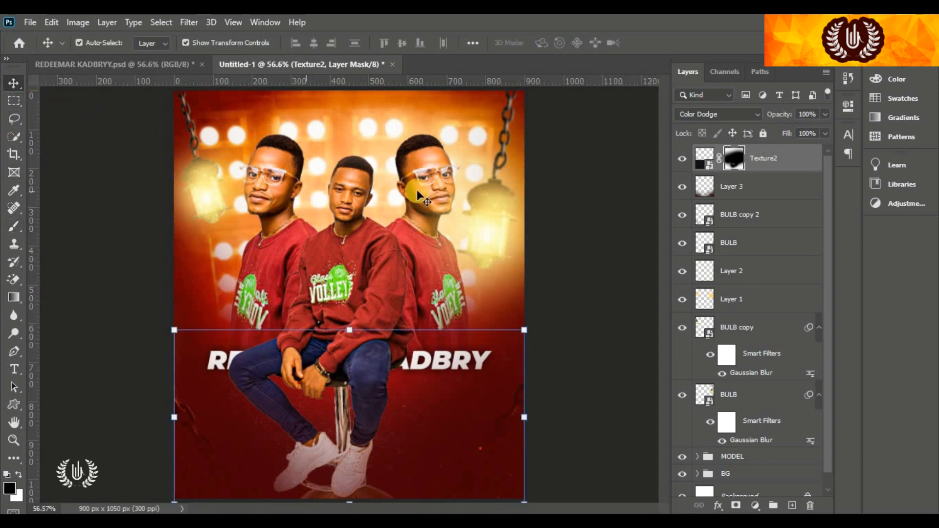
{"action": "left_click", "coordinate": [803, 157]}
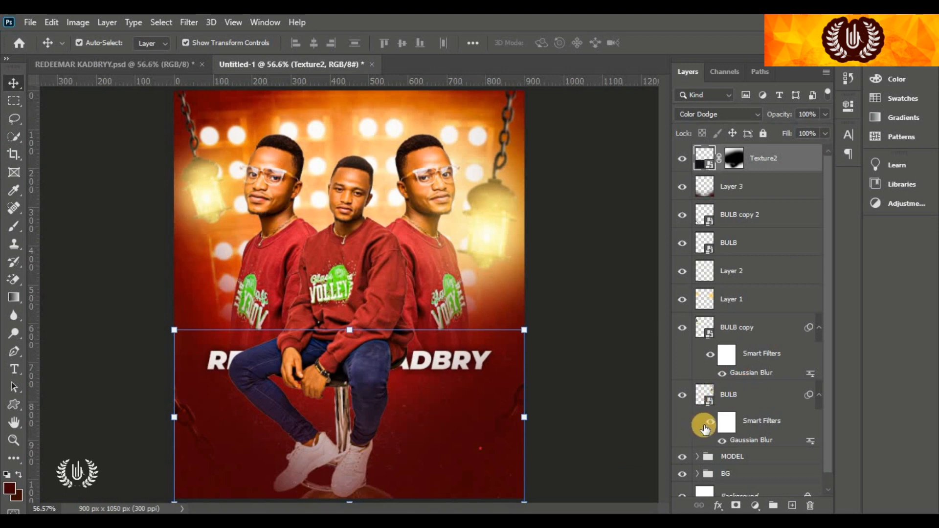
{"action": "left_click", "coordinate": [545, 423]}
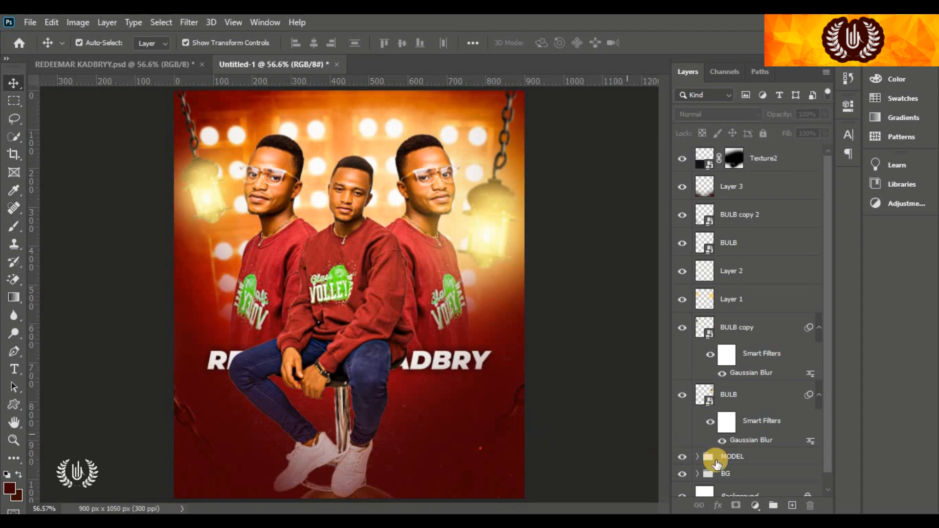
Add a new empty Layer 4 above Texture2 and pick the regular Brush tool
{"action": "left_click", "coordinate": [792, 506]}
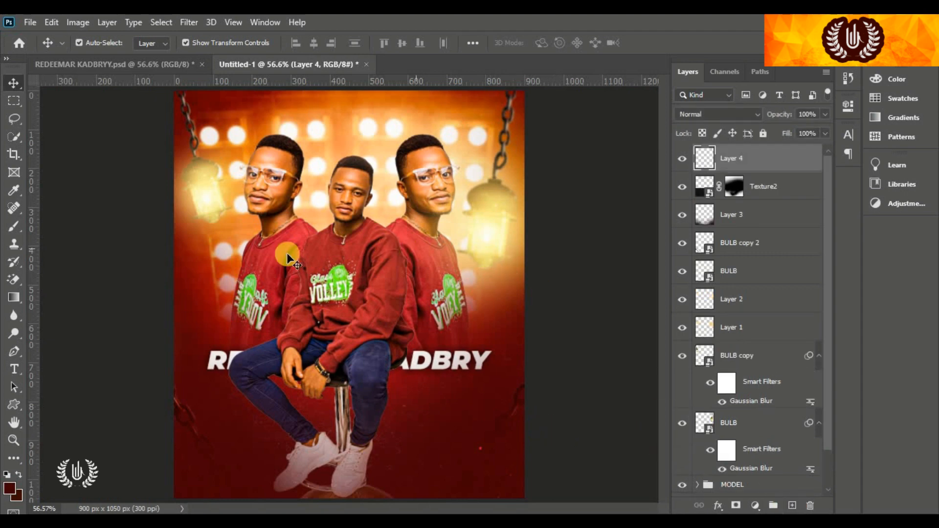
{"action": "left_click", "coordinate": [13, 234]}
{"action": "left_click_drag", "start_coordinate": [12, 234], "coordinate": [37, 230]}
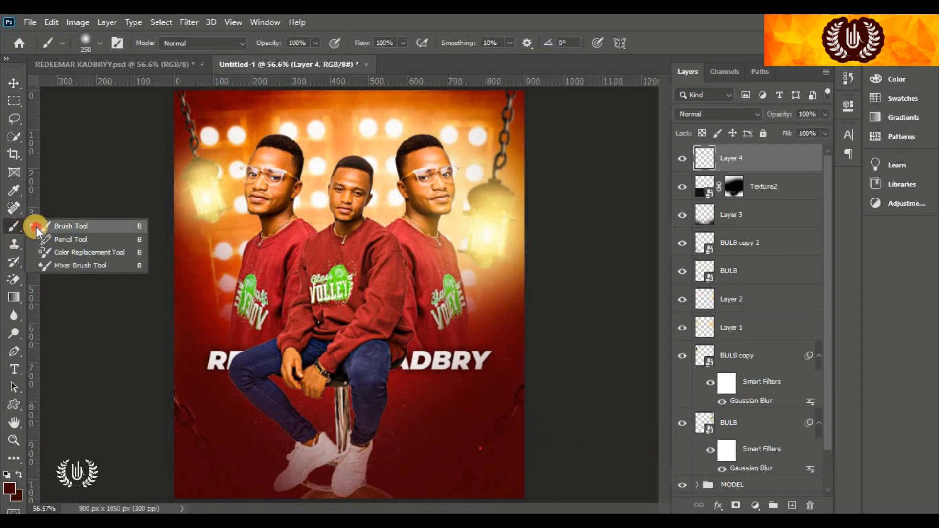
Set the foreground colour to warm orange #ffcf71, starting from the sampled lantern glow
{"action": "left_click", "coordinate": [8, 490]}
{"action": "left_click", "coordinate": [468, 192]}
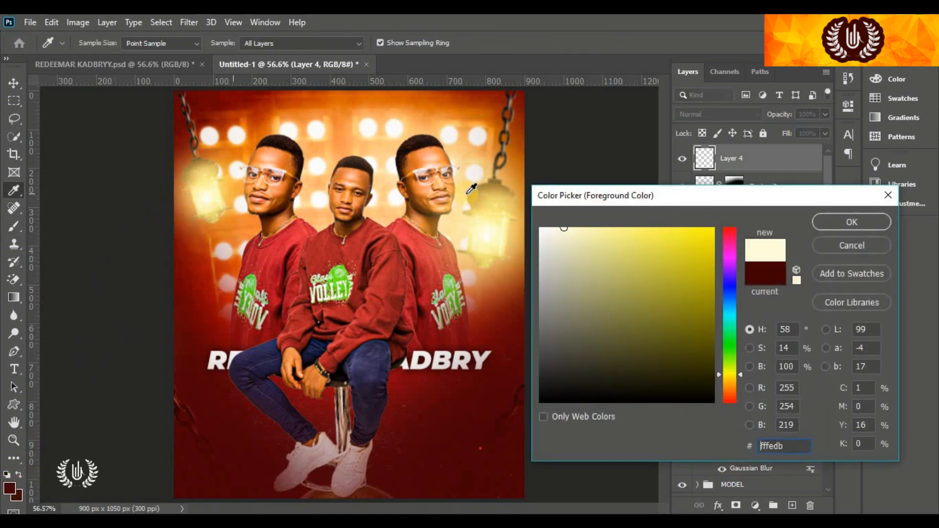
{"action": "left_click", "coordinate": [623, 227]}
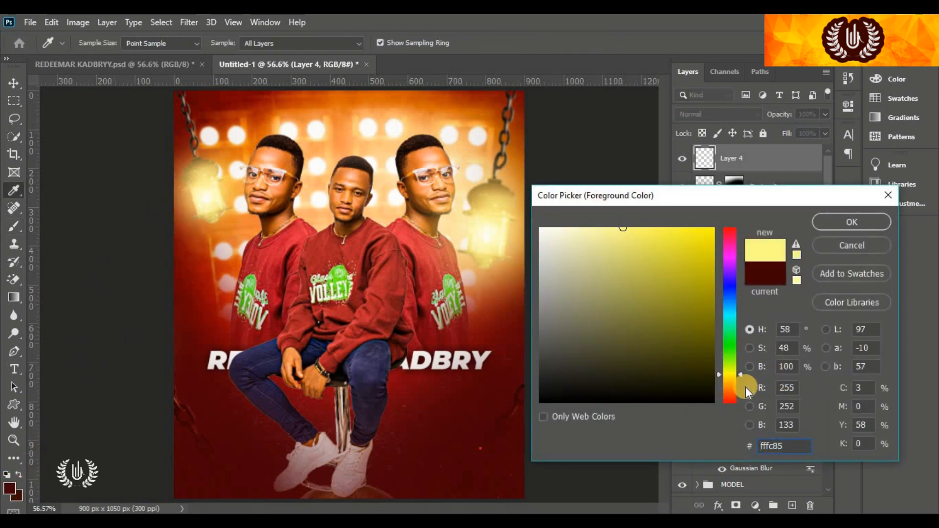
{"action": "left_click", "coordinate": [732, 380]}
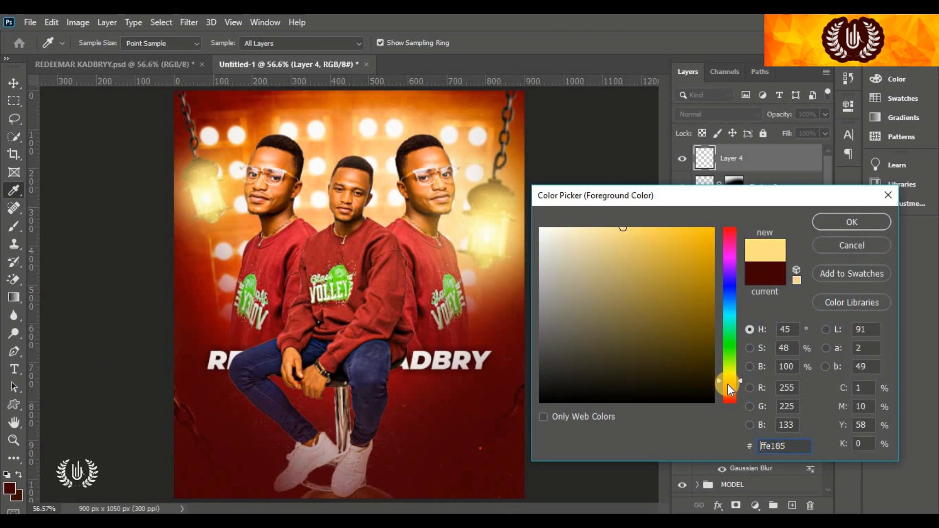
{"action": "left_click_drag", "start_coordinate": [729, 383], "coordinate": [728, 383]}
{"action": "left_click", "coordinate": [642, 227]}
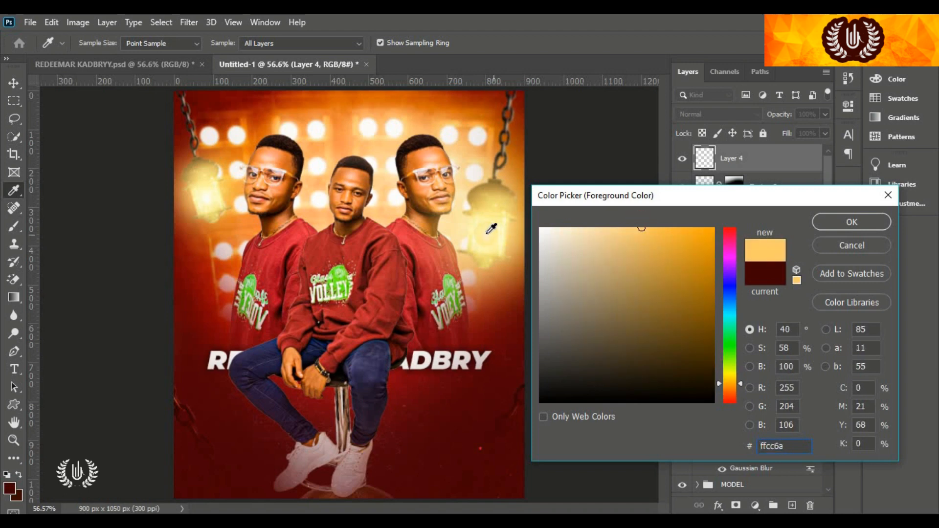
{"action": "left_click", "coordinate": [838, 222]}
{"action": "key", "text": "b"}
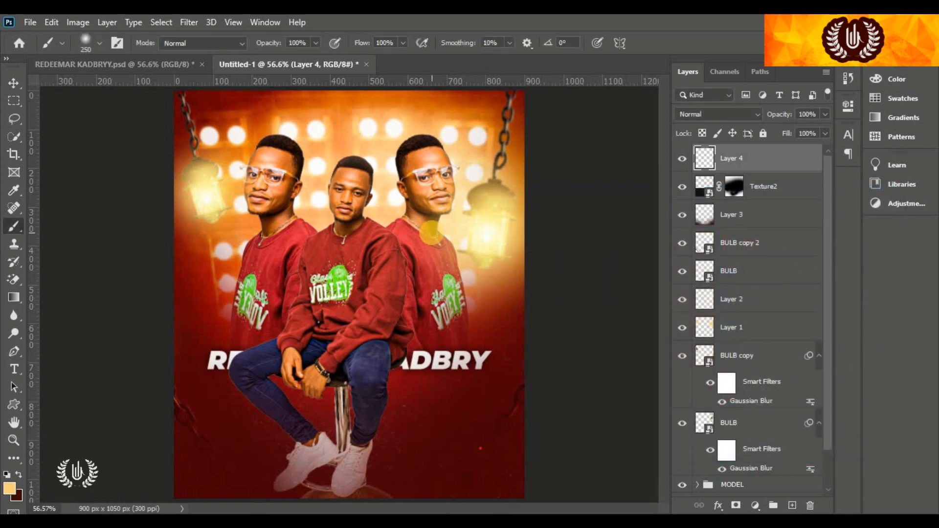
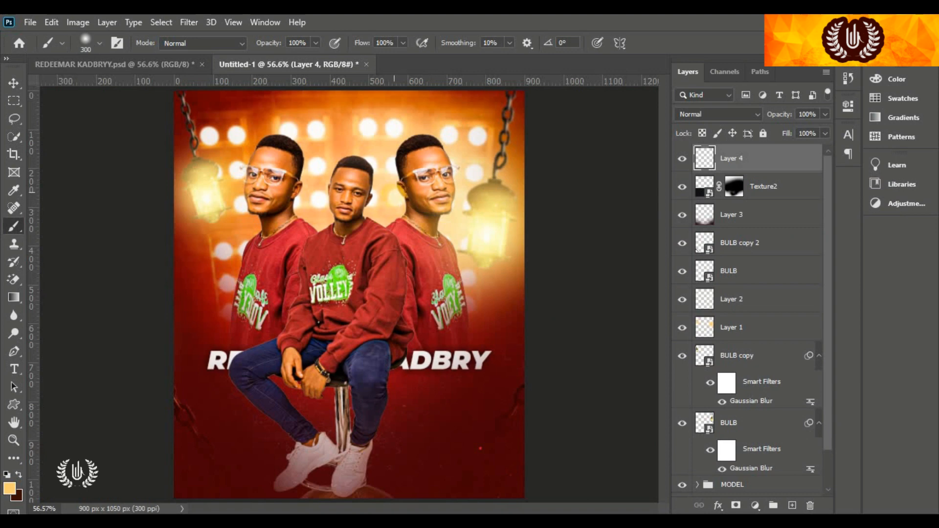
Paint a first orange glow dab and set Layer 4's blend mode to Screen
{"action": "left_click", "coordinate": [390, 198]}
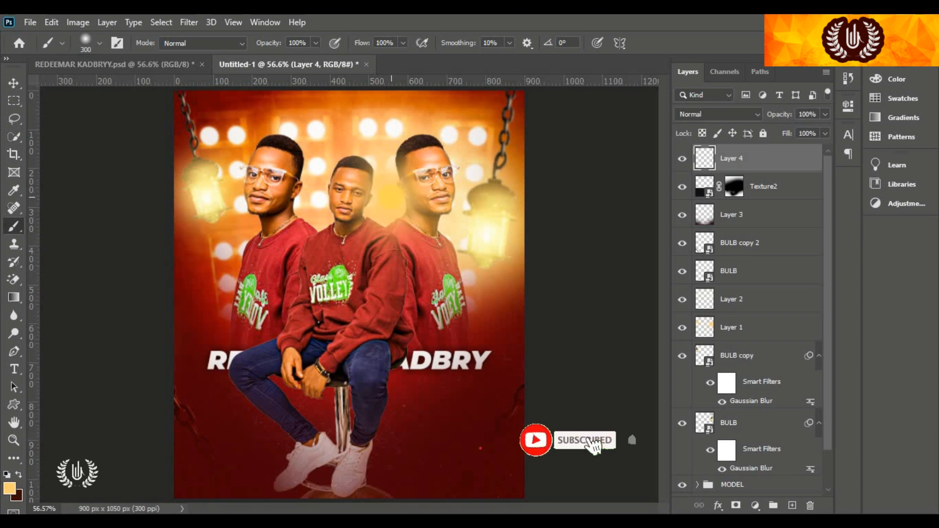
{"action": "left_click", "coordinate": [717, 114]}
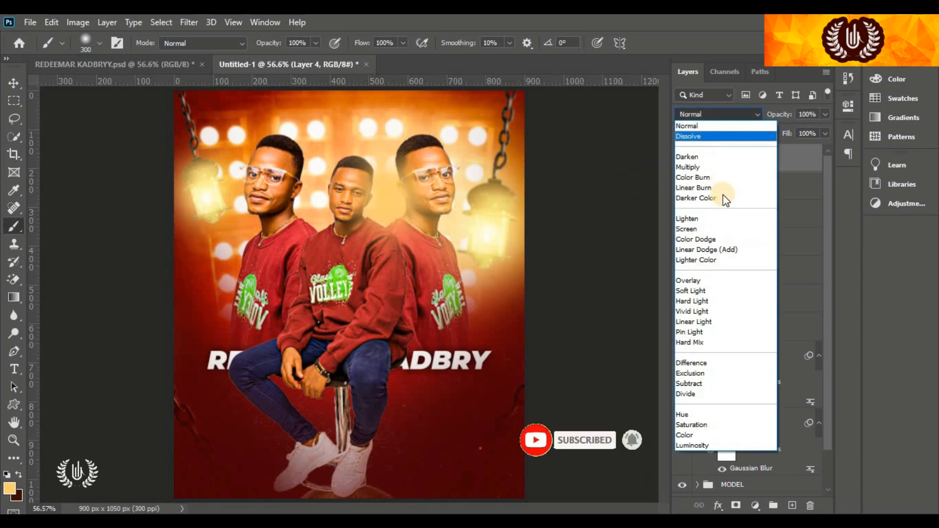
{"action": "left_click", "coordinate": [706, 230]}
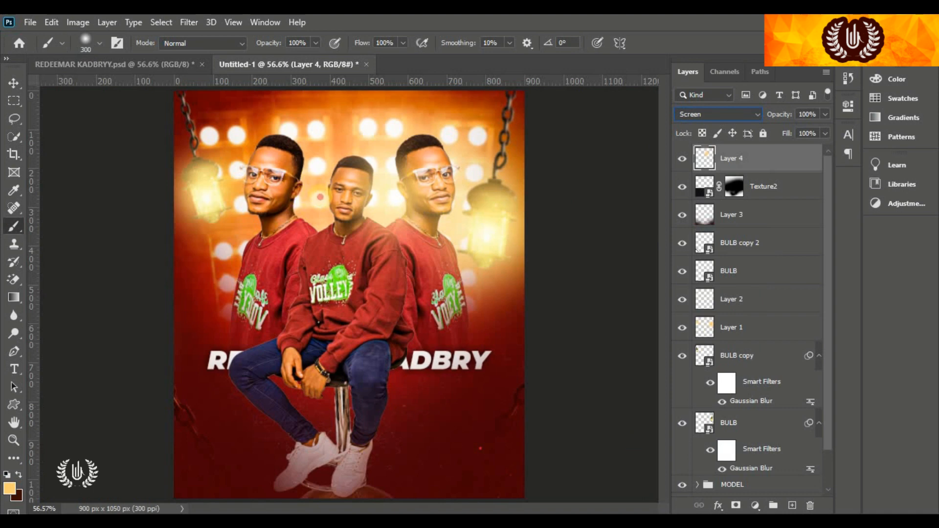
Add more glow dabs around the middle man's head, face, neck and chest and beside the right man
{"action": "left_click", "coordinate": [320, 197]}
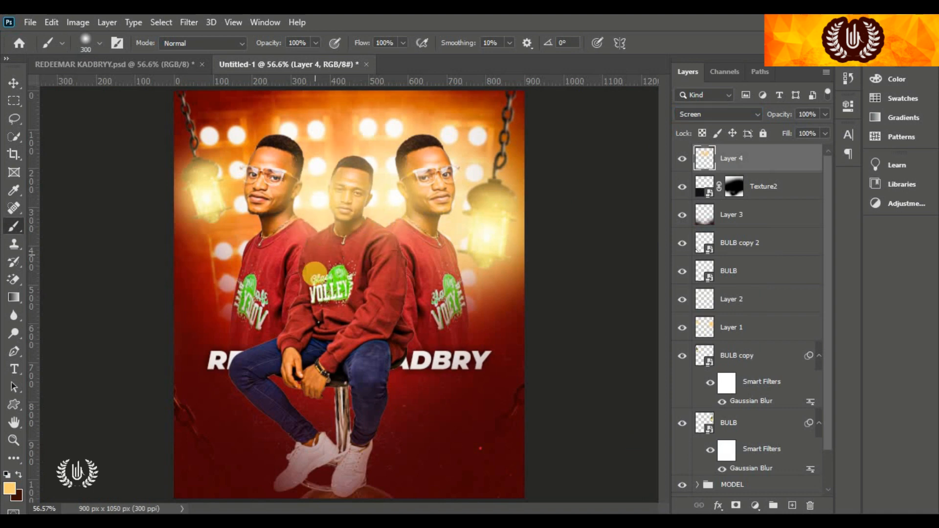
{"action": "left_click", "coordinate": [301, 189]}
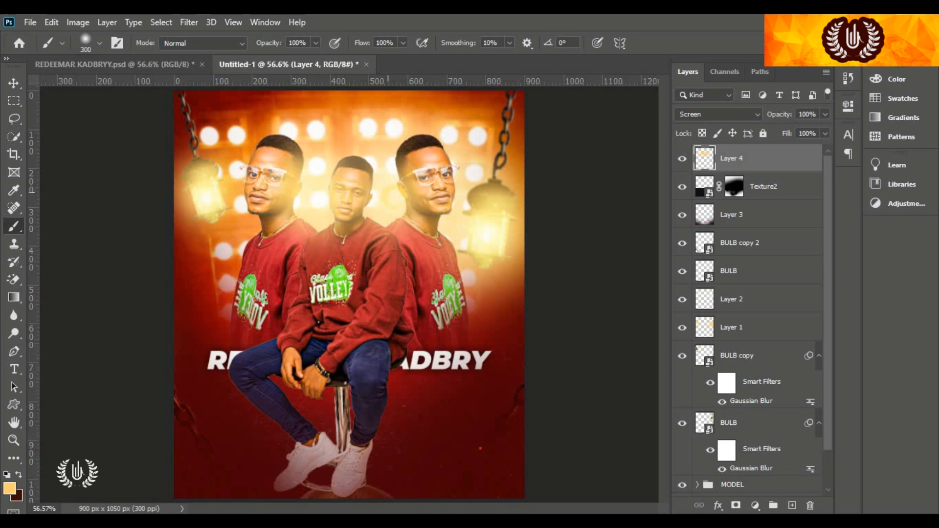
{"action": "left_click", "coordinate": [383, 197]}
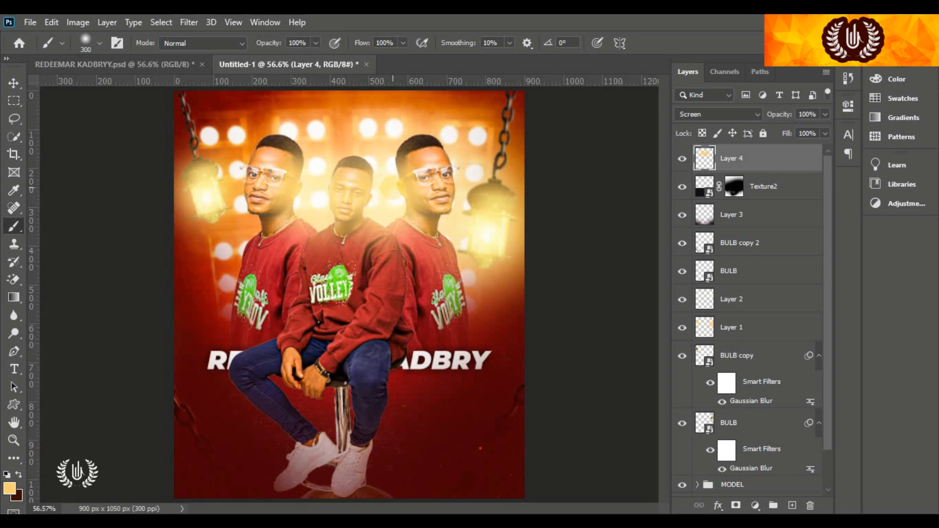
{"action": "left_click", "coordinate": [392, 188]}
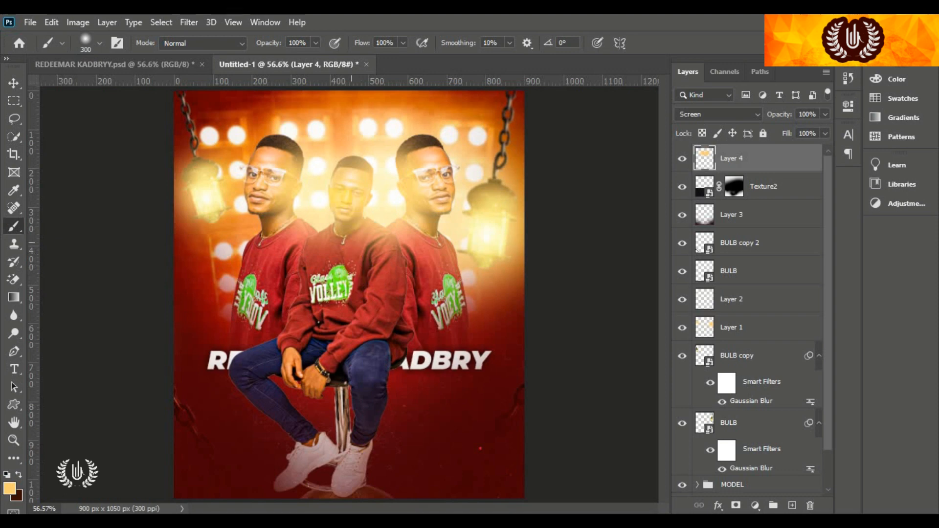
{"action": "left_click", "coordinate": [331, 198]}
{"action": "left_click", "coordinate": [341, 199]}
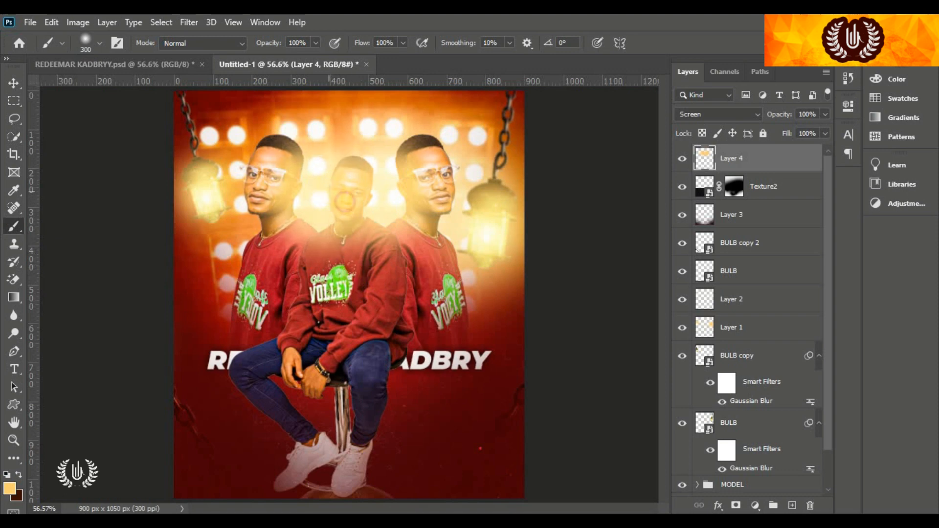
{"action": "left_click", "coordinate": [340, 175]}
{"action": "left_click", "coordinate": [345, 200]}
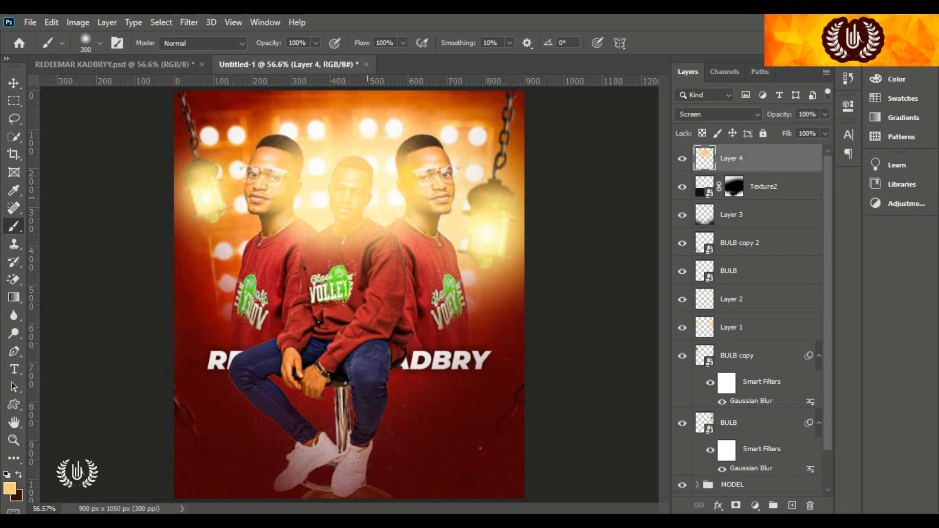
Add a layer mask to Layer 4 and paint out the glow over the centre man's face and the chests
{"action": "left_click", "coordinate": [735, 505]}
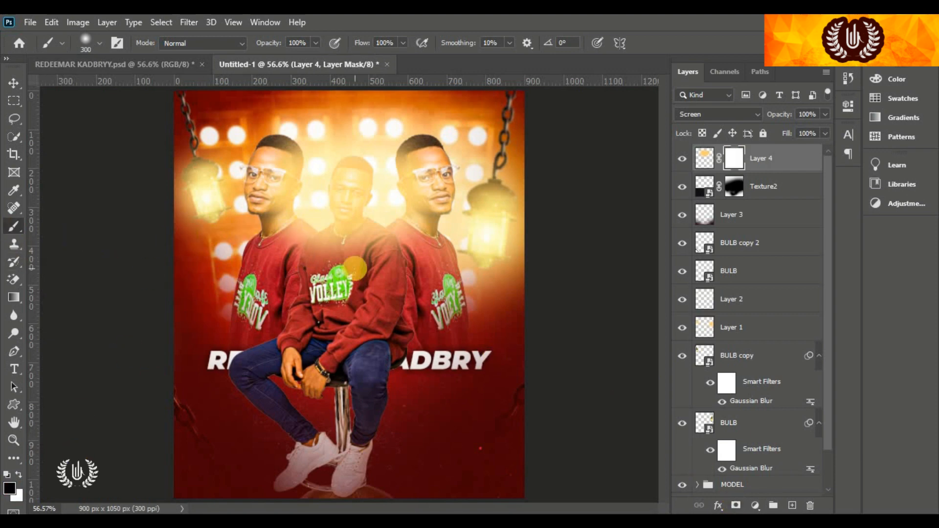
{"action": "left_click_drag", "start_coordinate": [342, 205], "coordinate": [357, 196]}
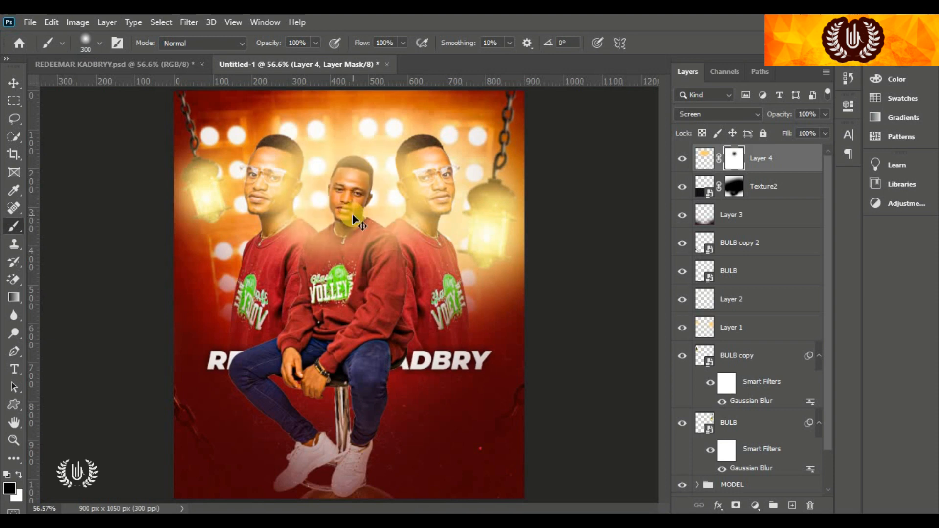
{"action": "key", "text": "ctrl+z"}
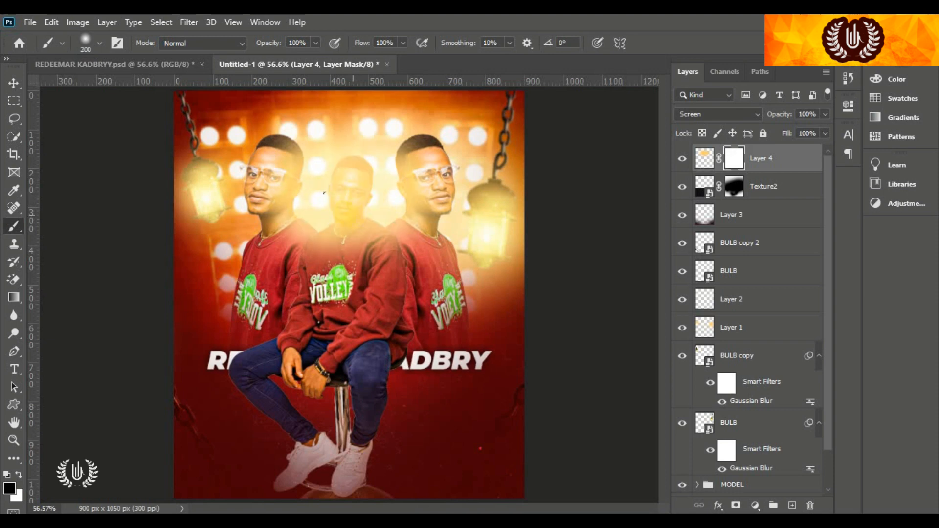
{"action": "mouse_move", "coordinate": [320, 158]}
{"action": "left_mouse_down"}
{"action": "mouse_move", "coordinate": [344, 201]}
{"action": "mouse_move", "coordinate": [350, 193]}
{"action": "mouse_move", "coordinate": [352, 230]}
{"action": "mouse_move", "coordinate": [312, 267]}
{"action": "mouse_move", "coordinate": [303, 242]}
{"action": "mouse_move", "coordinate": [312, 235]}
{"action": "mouse_move", "coordinate": [397, 265]}
{"action": "mouse_move", "coordinate": [398, 272]}
{"action": "mouse_move", "coordinate": [346, 210]}
{"action": "mouse_move", "coordinate": [345, 176]}
{"action": "mouse_move", "coordinate": [349, 252]}
{"action": "mouse_move", "coordinate": [353, 139]}
{"action": "mouse_move", "coordinate": [355, 294]}
{"action": "mouse_move", "coordinate": [338, 264]}
{"action": "mouse_move", "coordinate": [345, 178]}
{"action": "mouse_move", "coordinate": [350, 278]}
{"action": "left_mouse_up"}
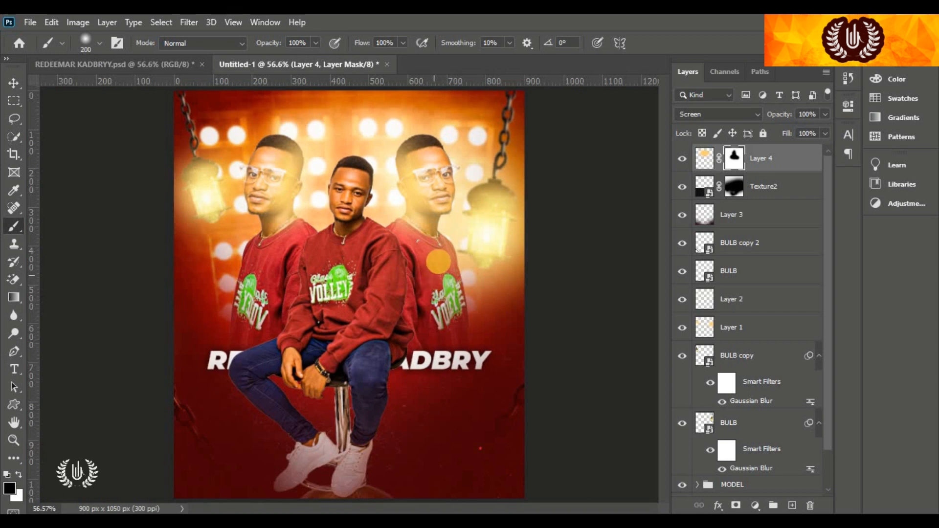
{"action": "mouse_move", "coordinate": [498, 304]}
{"action": "left_mouse_down"}
{"action": "mouse_move", "coordinate": [268, 292]}
{"action": "mouse_move", "coordinate": [297, 314]}
{"action": "mouse_move", "coordinate": [327, 202]}
{"action": "left_mouse_up"}
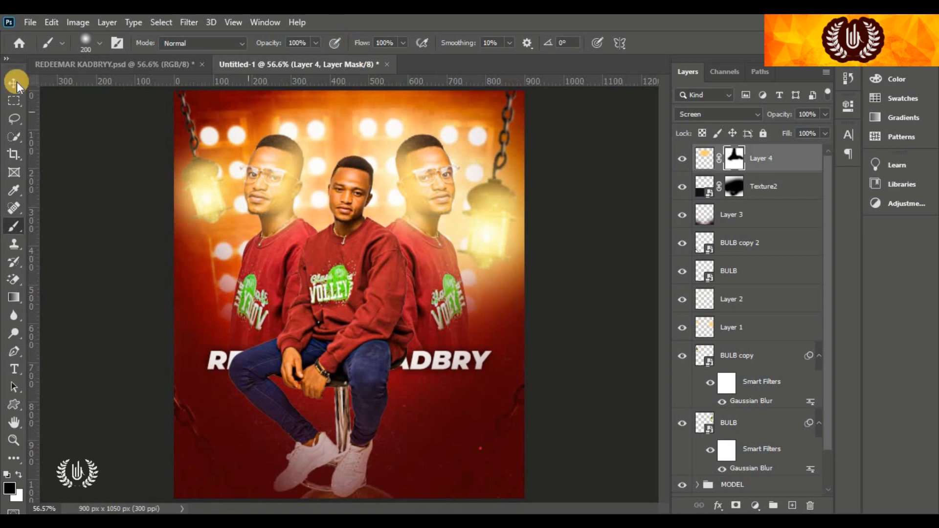
Compare with the glow hidden, then mask the glow off the side men's hair and reselect Layer 4
{"action": "key", "text": "v"}
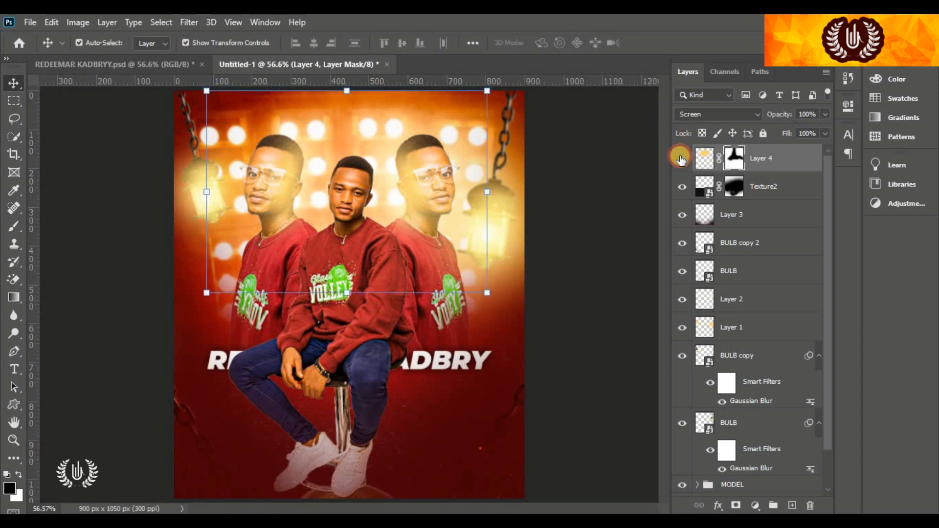
{"action": "left_click", "coordinate": [682, 158]}
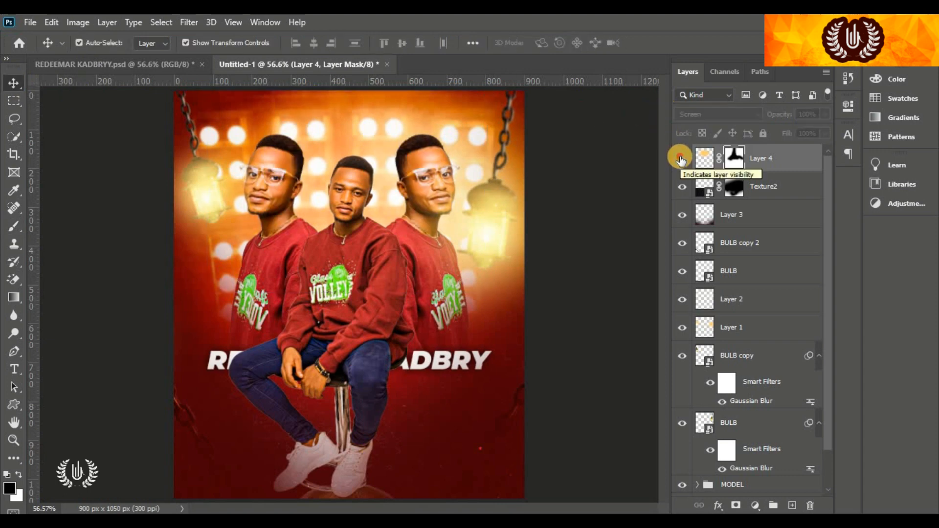
{"action": "left_click", "coordinate": [680, 159]}
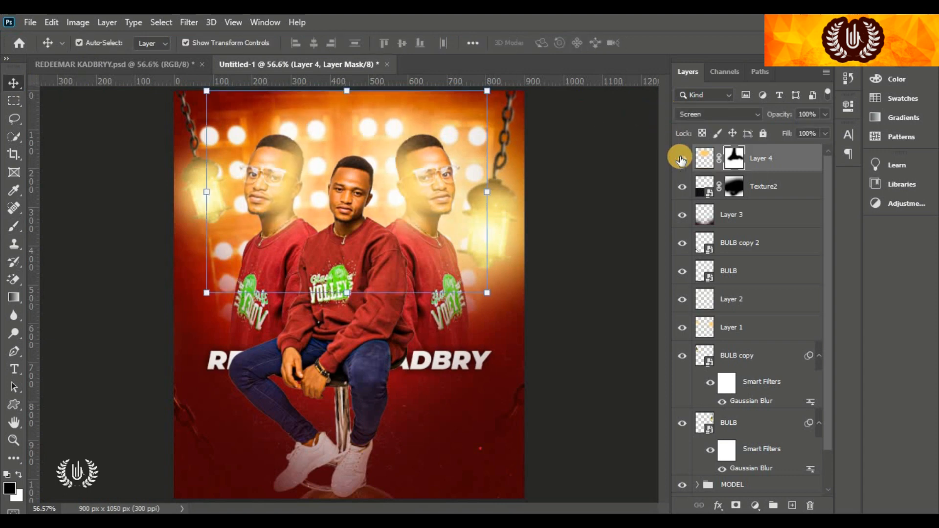
{"action": "left_click", "coordinate": [739, 163]}
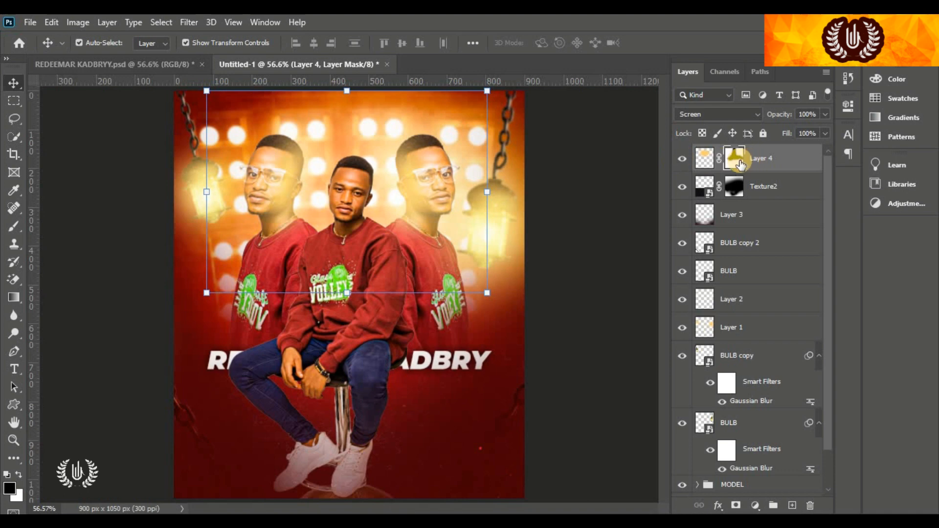
{"action": "left_click", "coordinate": [12, 229]}
{"action": "mouse_move", "coordinate": [313, 130]}
{"action": "left_mouse_down"}
{"action": "mouse_move", "coordinate": [375, 128]}
{"action": "mouse_move", "coordinate": [392, 140]}
{"action": "mouse_move", "coordinate": [375, 120]}
{"action": "mouse_move", "coordinate": [282, 113]}
{"action": "mouse_move", "coordinate": [347, 118]}
{"action": "left_mouse_up"}
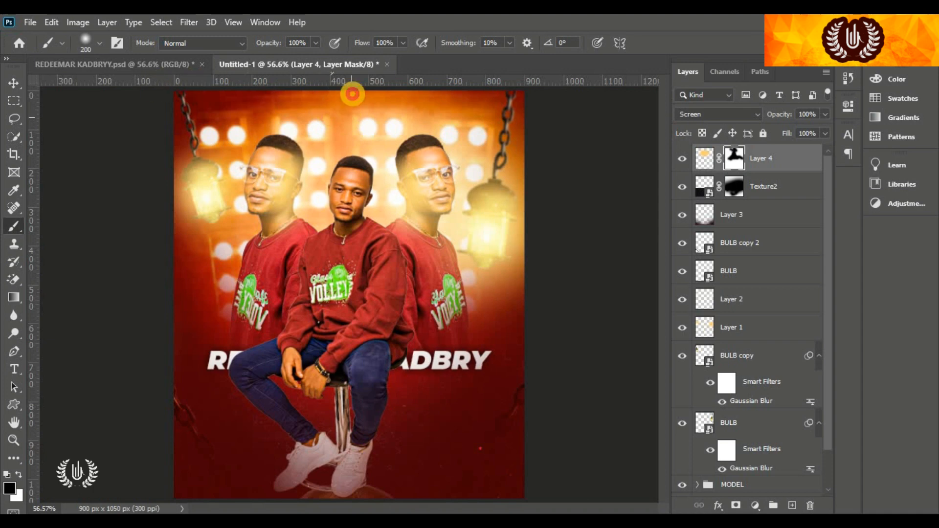
{"action": "left_click", "coordinate": [13, 84]}
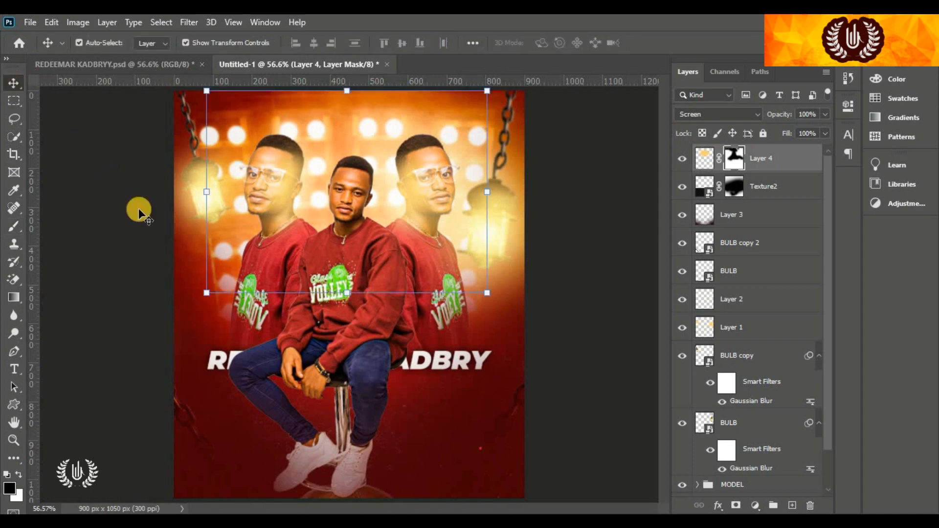
{"action": "left_click", "coordinate": [559, 220]}
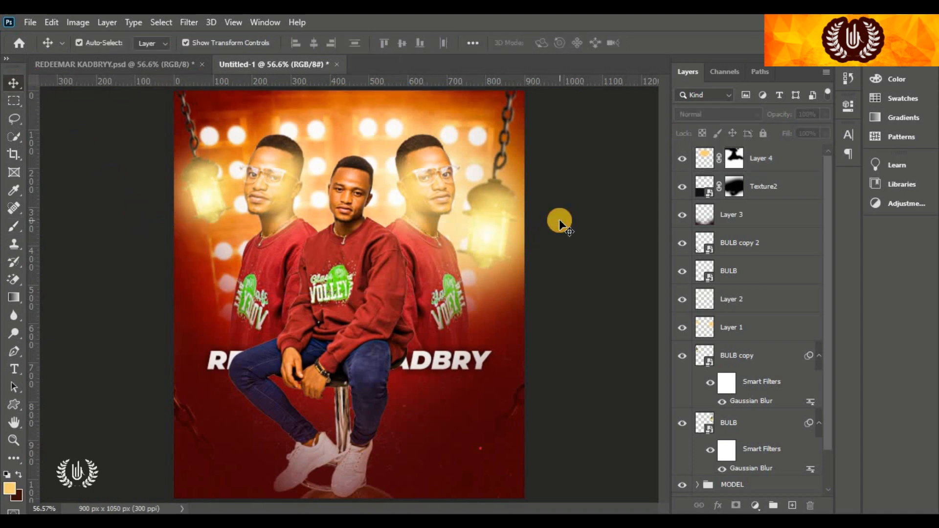
{"action": "left_click", "coordinate": [829, 154]}
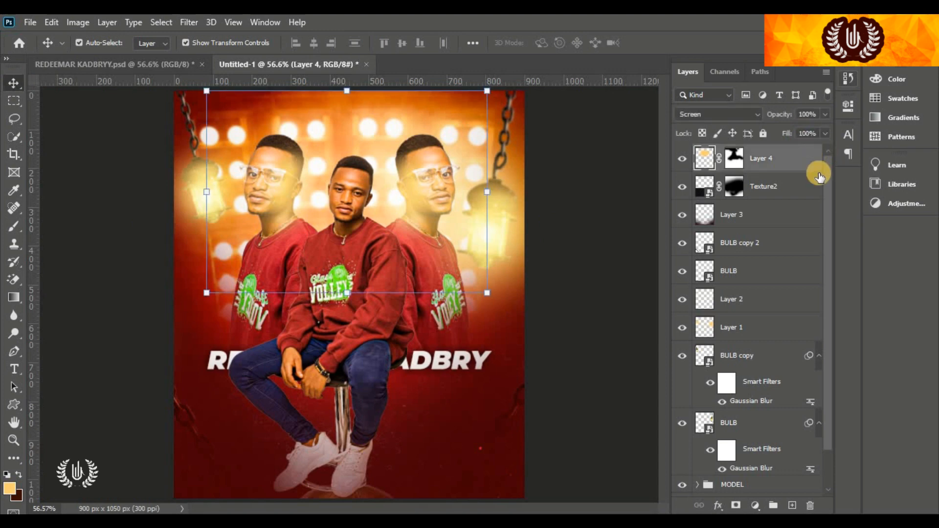
Group Layer 4 through BULB into a new group named 'Lights'
{"action": "scroll", "coordinate": [782, 251], "scroll_direction": "down", "scroll_amount": 2}
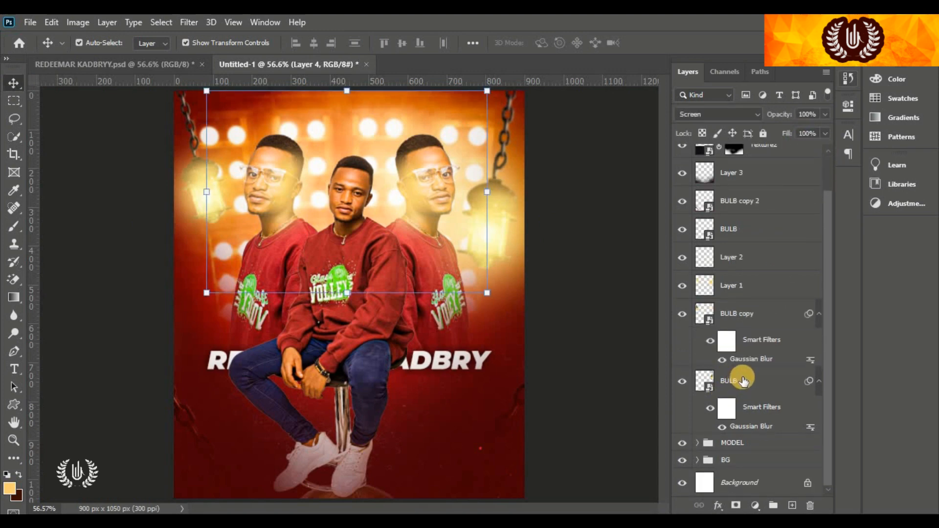
{"action": "left_click", "coordinate": [743, 381], "text": "shift"}
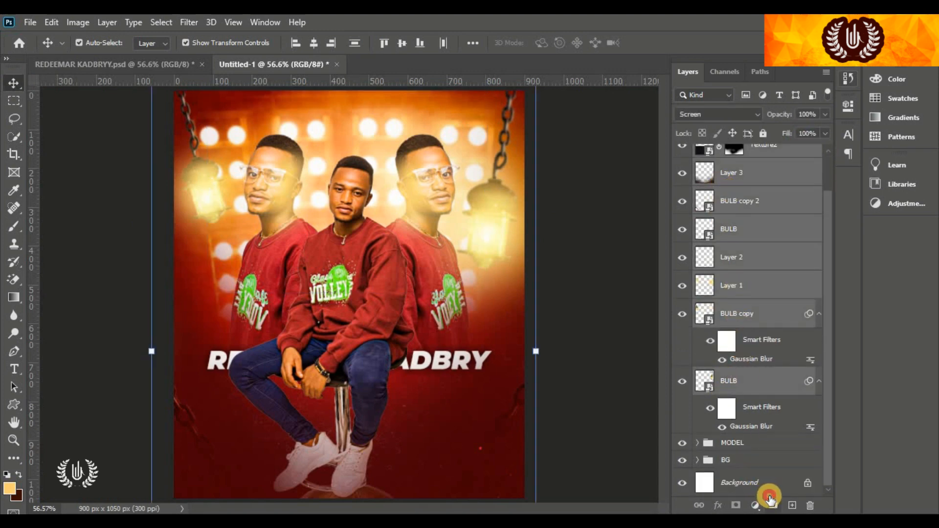
{"action": "left_click", "coordinate": [772, 504]}
{"action": "double_click", "coordinate": [732, 154]}
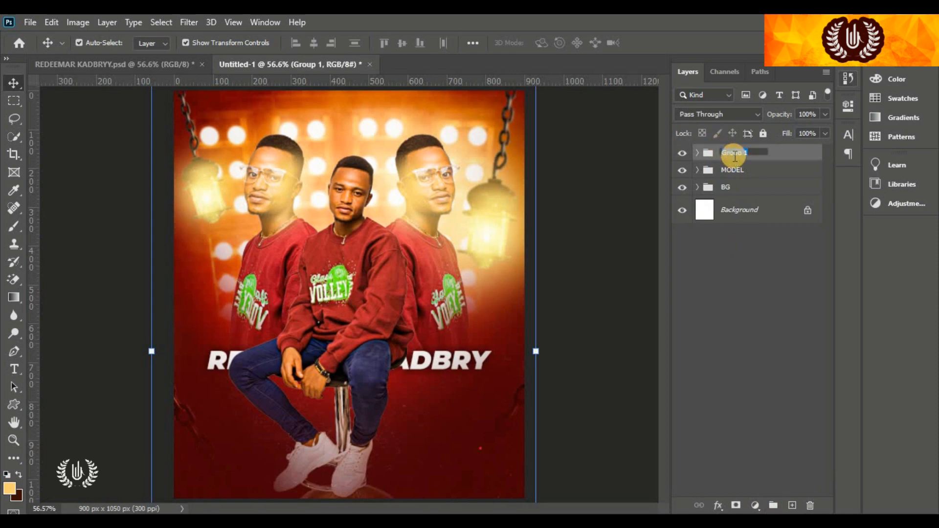
{"action": "type", "text": "Ligh"}
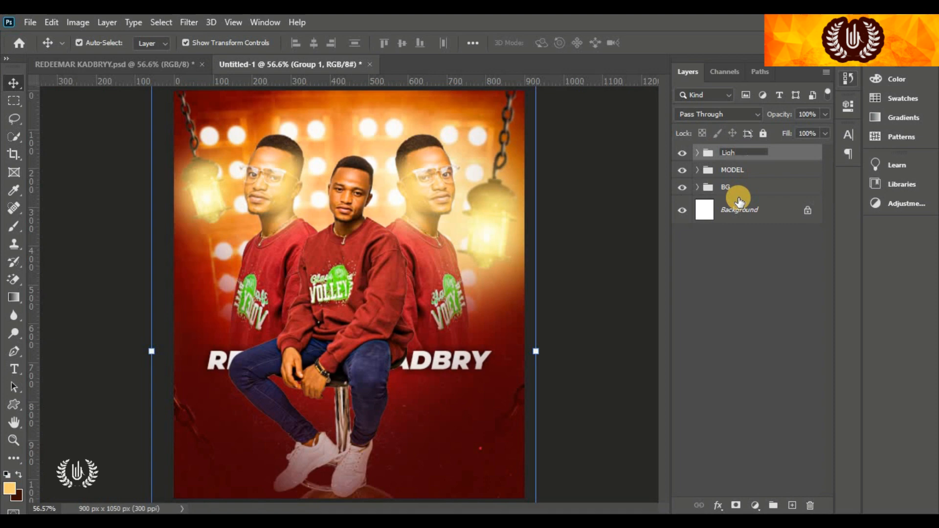
{"action": "type", "text": "ts"}
{"action": "key", "text": "Return"}
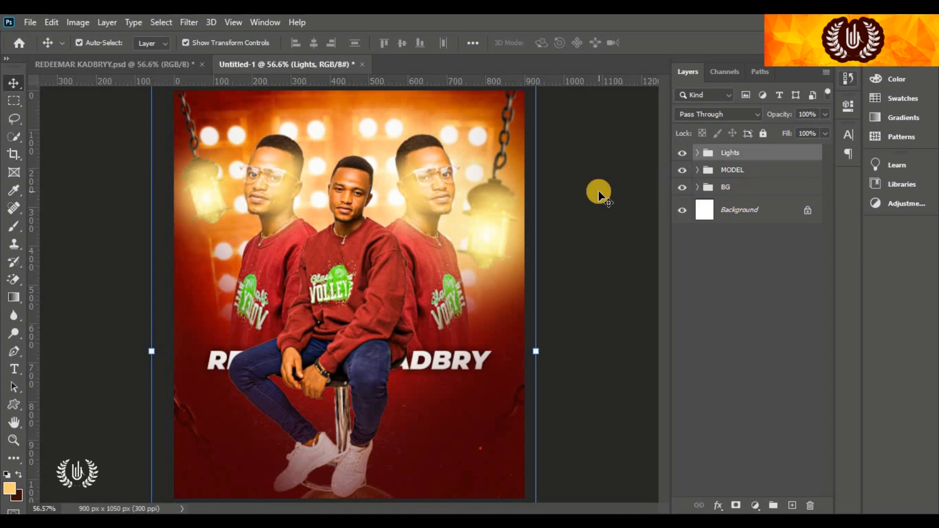
{"action": "left_click", "coordinate": [597, 191]}
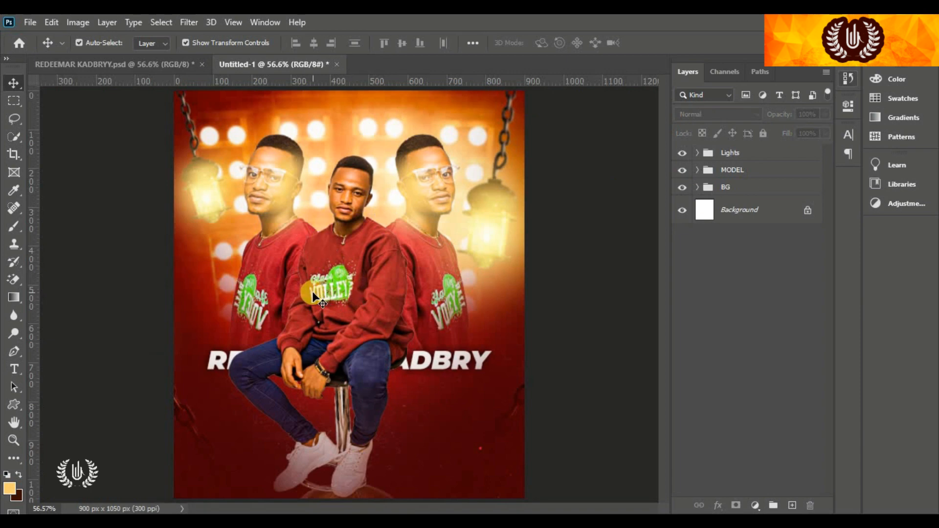
{"action": "left_click", "coordinate": [16, 375]}
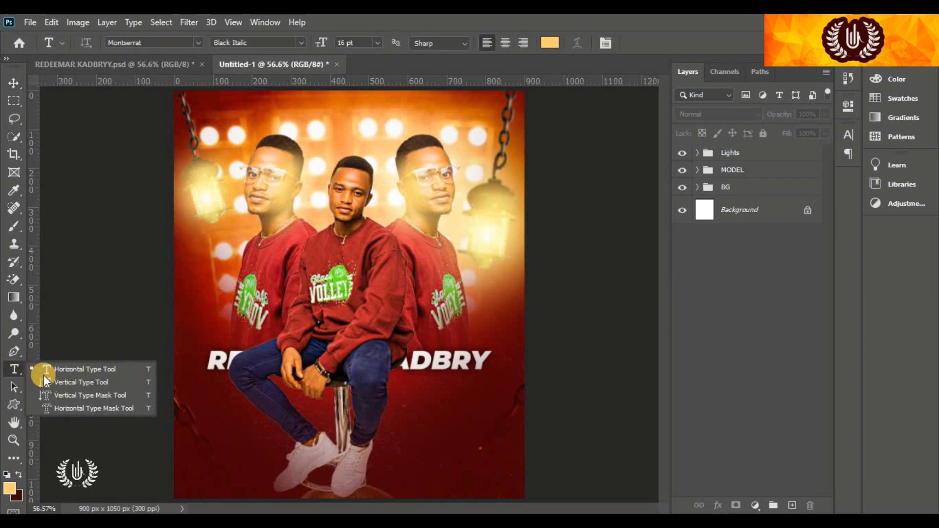
Type white 7 pt 'HAPPY' and 'BIRTH-DAY' on two lines at the lower right
{"action": "left_click", "coordinate": [422, 413]}
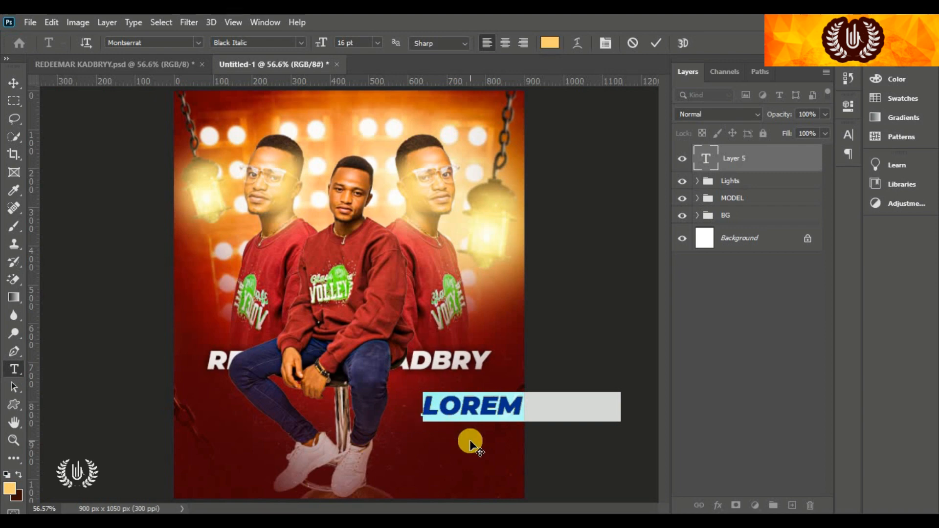
{"action": "left_click_drag", "start_coordinate": [492, 471], "coordinate": [456, 472]}
{"action": "left_click", "coordinate": [550, 43]}
{"action": "left_click_drag", "start_coordinate": [562, 266], "coordinate": [539, 227]}
{"action": "left_click", "coordinate": [852, 222]}
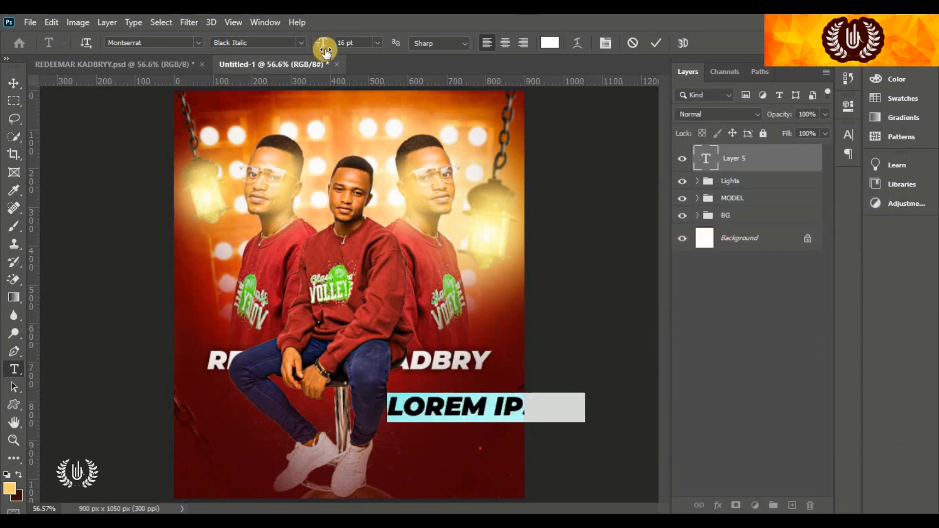
{"action": "left_click_drag", "start_coordinate": [325, 47], "coordinate": [319, 47]}
{"action": "left_click_drag", "start_coordinate": [430, 451], "coordinate": [458, 447]}
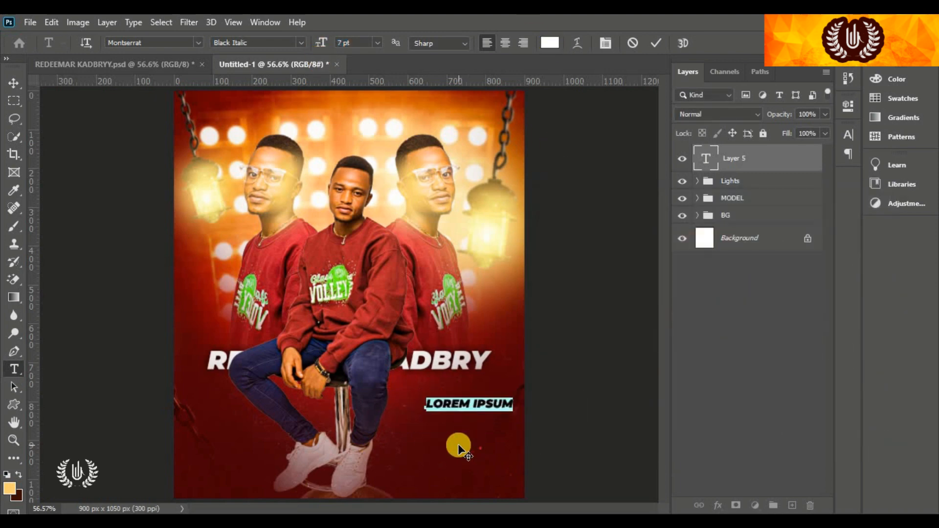
{"action": "type", "text": "HAPPY"}
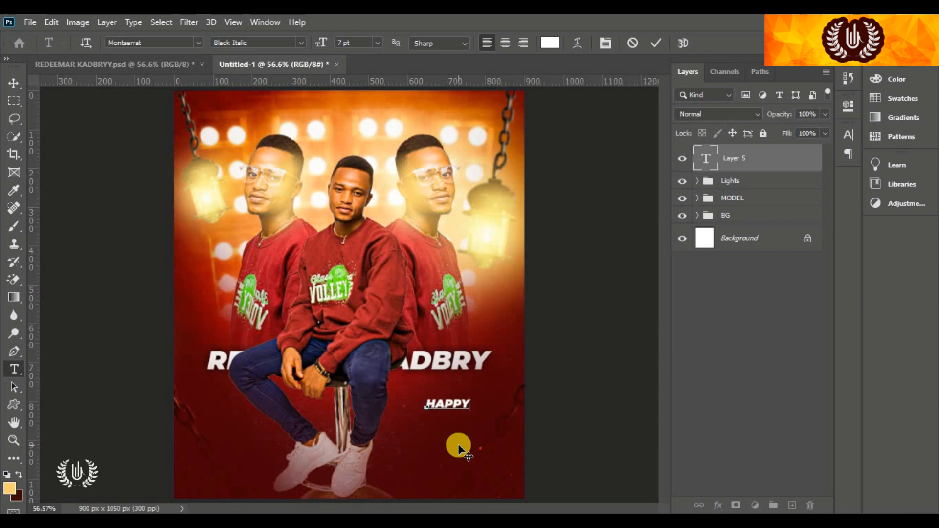
{"action": "key", "text": "Return"}
{"action": "type", "text": "BIRTHDAY"}
{"action": "key", "text": "Left"}
{"action": "key", "text": "Left"}
{"action": "type", "text": "-"}
Colour the BIRTH - DAY line orange-yellow and tilt the whole text slightly
{"action": "left_click_drag", "start_coordinate": [504, 416], "coordinate": [426, 416]}
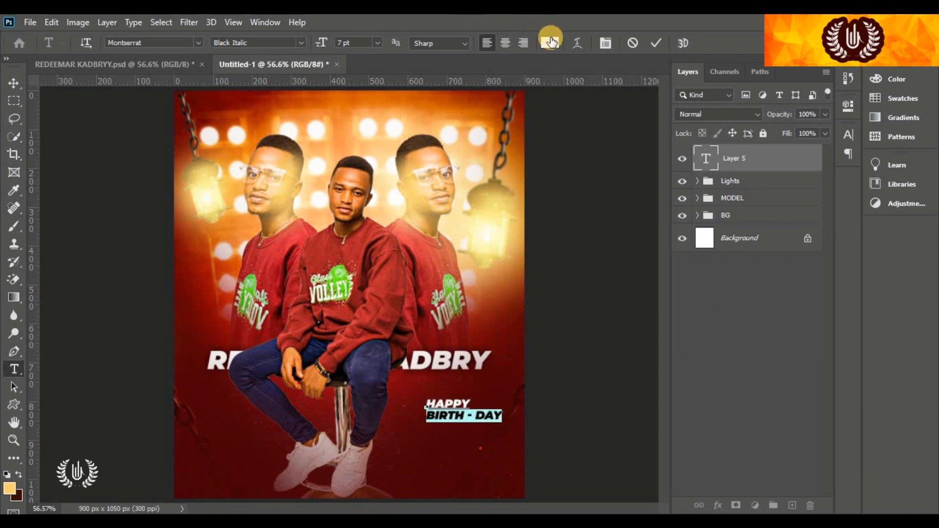
{"action": "left_click", "coordinate": [550, 43]}
{"action": "left_click_drag", "start_coordinate": [699, 244], "coordinate": [716, 226]}
{"action": "left_click_drag", "start_coordinate": [728, 398], "coordinate": [728, 382]}
{"action": "left_click", "coordinate": [852, 221]}
{"action": "left_click", "coordinate": [656, 43]}
{"action": "left_click", "coordinate": [14, 83]}
{"action": "left_click_drag", "start_coordinate": [509, 440], "coordinate": [516, 429]}
{"action": "left_click", "coordinate": [679, 44]}
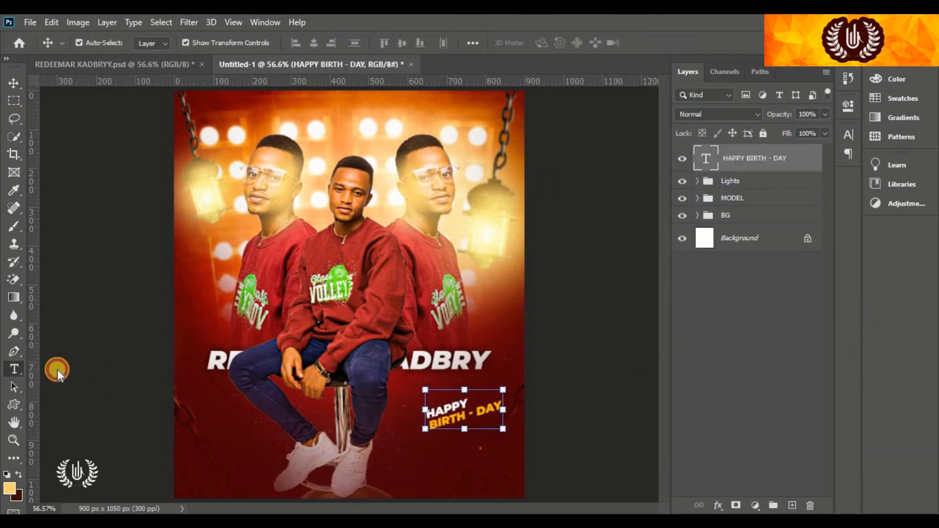
Start a new white text layer at the lower left with '+'
{"action": "left_click", "coordinate": [14, 369]}
{"action": "left_click", "coordinate": [186, 416]}
{"action": "type", "text": "+"}
{"action": "left_click", "coordinate": [552, 43]}
{"action": "left_click", "coordinate": [539, 228]}
Finish the white '+1' label and place it at the lower left
{"action": "left_click", "coordinate": [852, 222]}
{"action": "type", "text": "1"}
{"action": "left_click_drag", "start_coordinate": [200, 412], "coordinate": [9, 165]}
{"action": "left_click", "coordinate": [301, 43]}
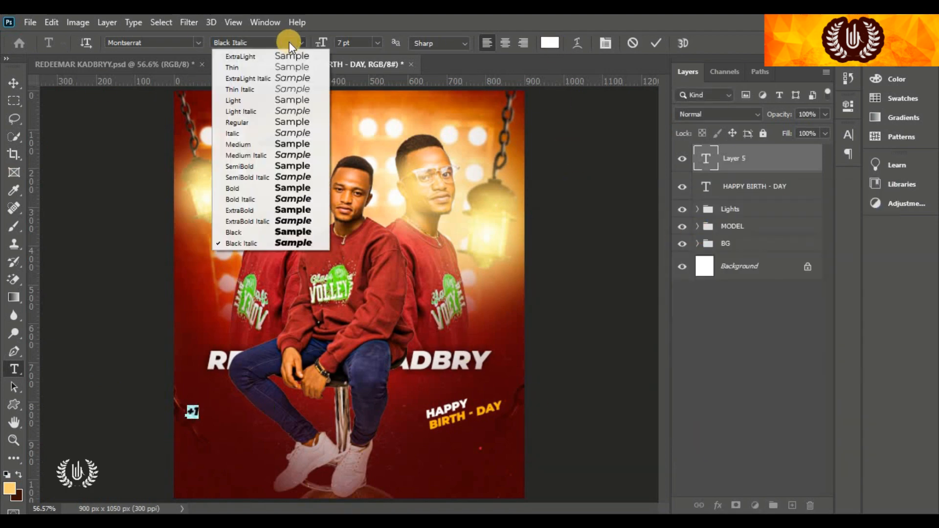
Start a wishes text line below the +1, beginning with 'Write'
{"action": "left_click", "coordinate": [243, 231]}
{"action": "mouse_move", "coordinate": [322, 43]}
{"action": "left_mouse_down"}
{"action": "mouse_move", "coordinate": [330, 43]}
{"action": "mouse_move", "coordinate": [313, 44]}
{"action": "left_mouse_up"}
{"action": "left_click", "coordinate": [656, 43]}
{"action": "left_click", "coordinate": [194, 439]}
{"action": "type", "text": "Write"}
{"action": "key", "text": "ctrl+a"}
{"action": "left_click", "coordinate": [847, 135]}
{"action": "left_click", "coordinate": [718, 243]}
Set the wishes text to Bold and complete it as 'Write good wishes here'
{"action": "scroll", "coordinate": [162, 393], "scroll_direction": "up", "scroll_amount": 3}
{"action": "left_click", "coordinate": [300, 43]}
{"action": "left_click", "coordinate": [242, 166]}
{"action": "scroll", "coordinate": [272, 435], "scroll_direction": "down", "scroll_amount": 4}
{"action": "left_click", "coordinate": [301, 43]}
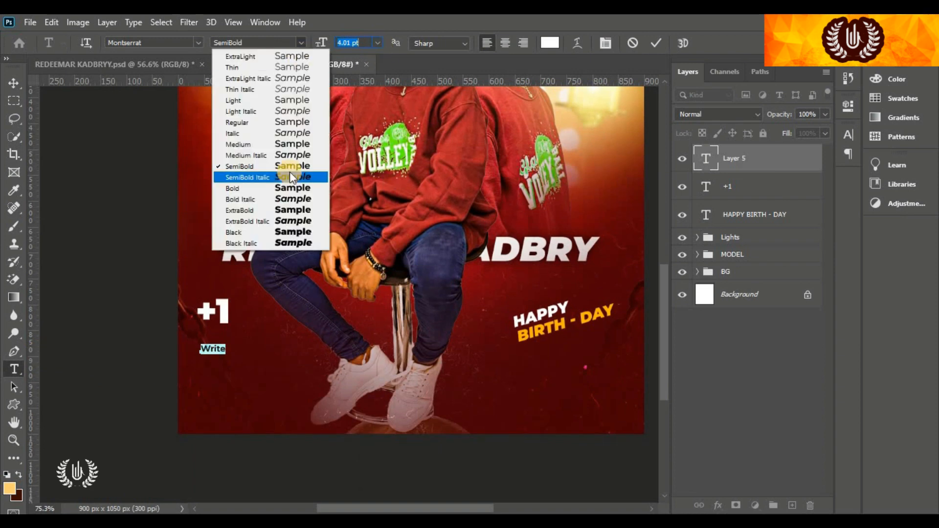
{"action": "left_click", "coordinate": [289, 187]}
{"action": "type", "text": "good wishes here"}
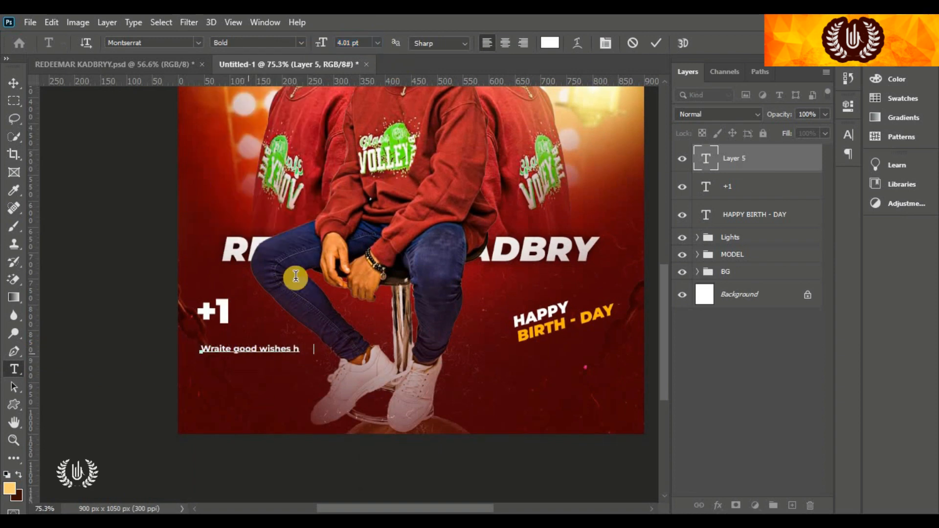
Set the wishes line to 3 pt and move it up under the +1
{"action": "left_click_drag", "start_coordinate": [254, 279], "coordinate": [262, 277]}
{"action": "key", "text": "ctrl+a"}
{"action": "left_click_drag", "start_coordinate": [362, 43], "coordinate": [336, 43]}
{"action": "type", "text": "3"}
{"action": "left_click", "coordinate": [656, 43]}
{"action": "left_click", "coordinate": [14, 83]}
{"action": "left_click_drag", "start_coordinate": [251, 349], "coordinate": [231, 335]}
Type the name footer near the bottom in ExtraBold 4 pt with tracking 1200
{"action": "left_click", "coordinate": [14, 369]}
{"action": "left_click", "coordinate": [307, 412]}
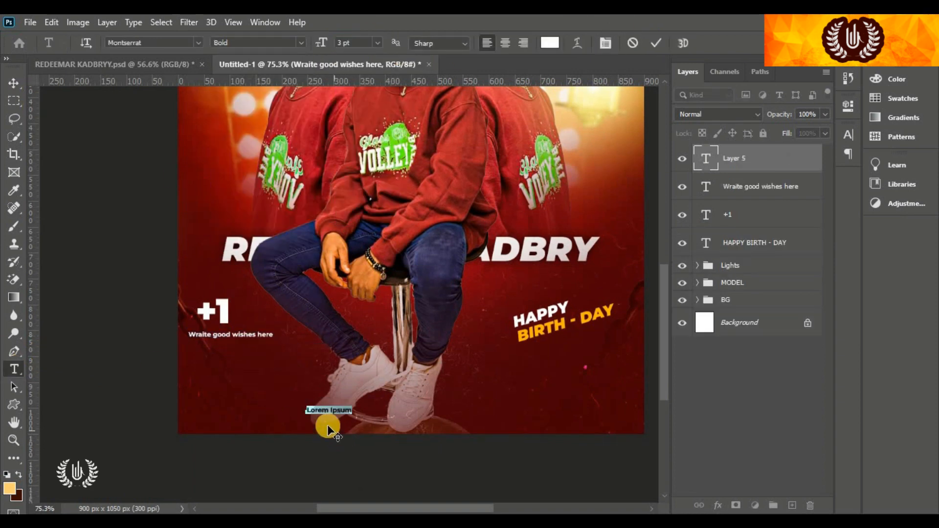
{"action": "key", "text": "ctrl+a"}
{"action": "left_click_drag", "start_coordinate": [320, 43], "coordinate": [323, 48]}
{"action": "left_click", "coordinate": [301, 43]}
{"action": "left_click", "coordinate": [288, 210]}
{"action": "left_click", "coordinate": [848, 135]}
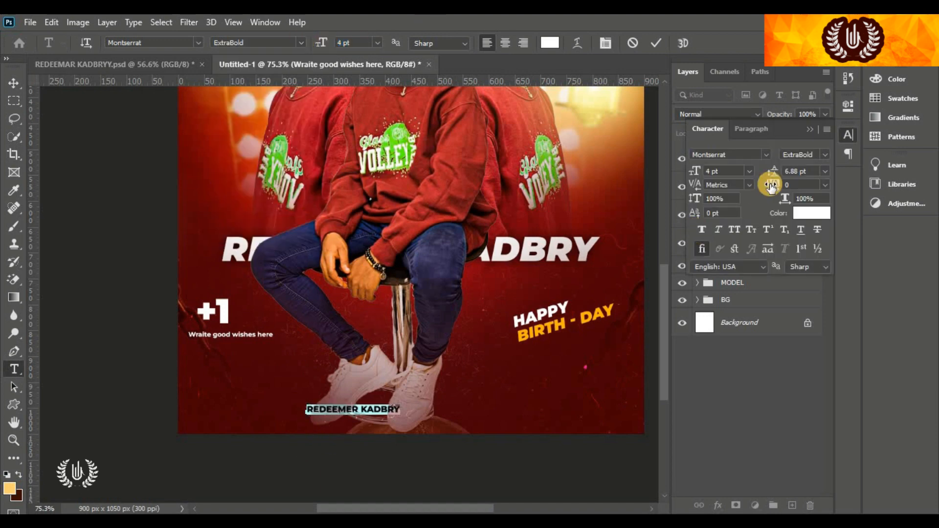
{"action": "left_click_drag", "start_coordinate": [770, 184], "coordinate": [799, 185]}
Centre the name footer at the bottom and fit the whole flyer on screen
{"action": "left_click", "coordinate": [14, 83]}
{"action": "left_click_drag", "start_coordinate": [508, 419], "coordinate": [489, 420]}
{"action": "key", "text": "ctrl+0"}
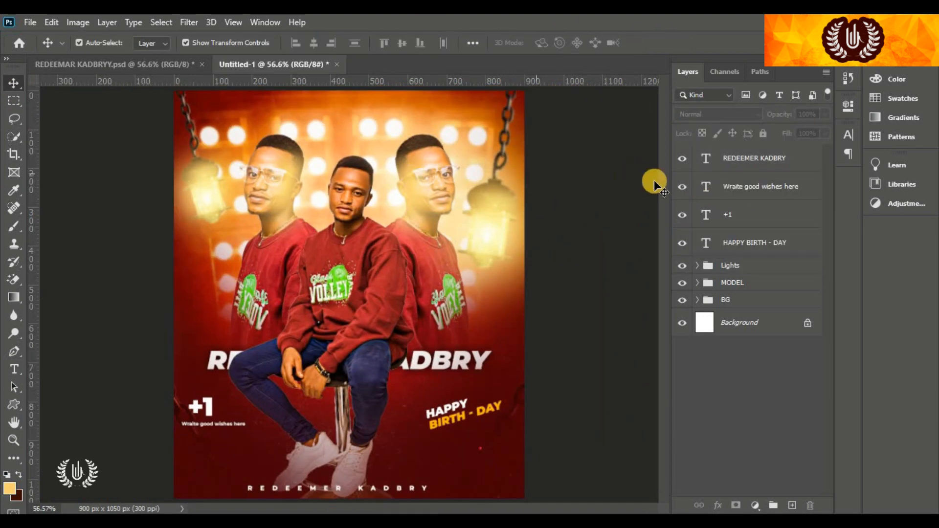
{"action": "left_click", "coordinate": [717, 164]}
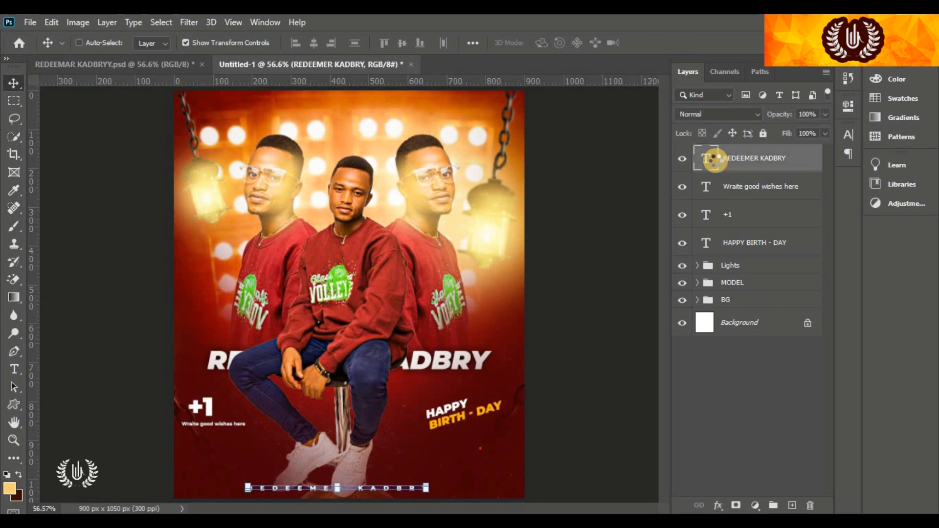
Stamp all visible layers into Layer 5, convert it to a smart object, and open Camera Raw Filter
{"action": "key", "text": "ctrl+alt+shift+e"}
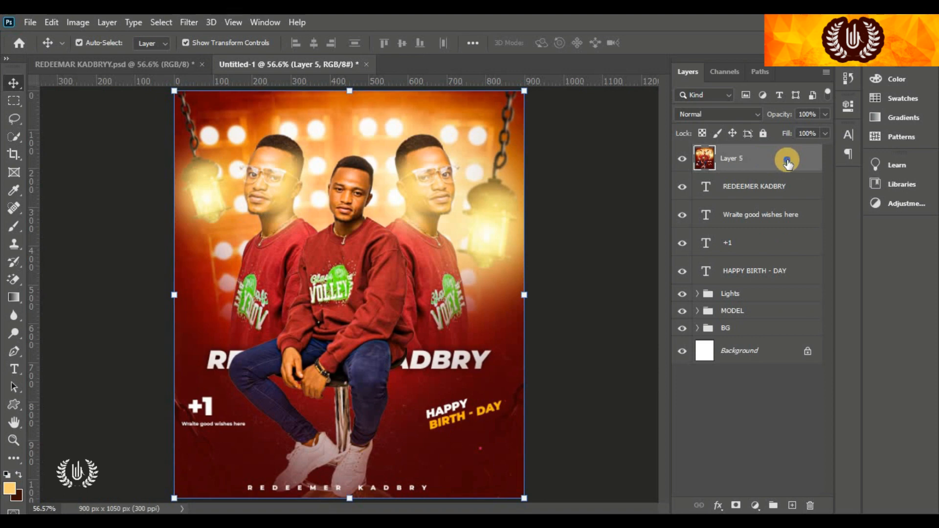
{"action": "right_click", "coordinate": [787, 163]}
{"action": "left_click", "coordinate": [727, 203]}
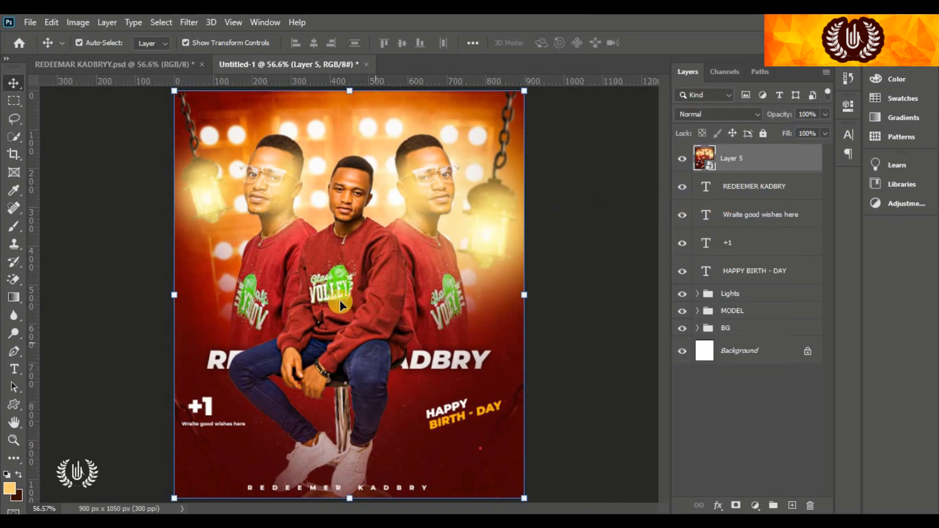
{"action": "left_click", "coordinate": [189, 22]}
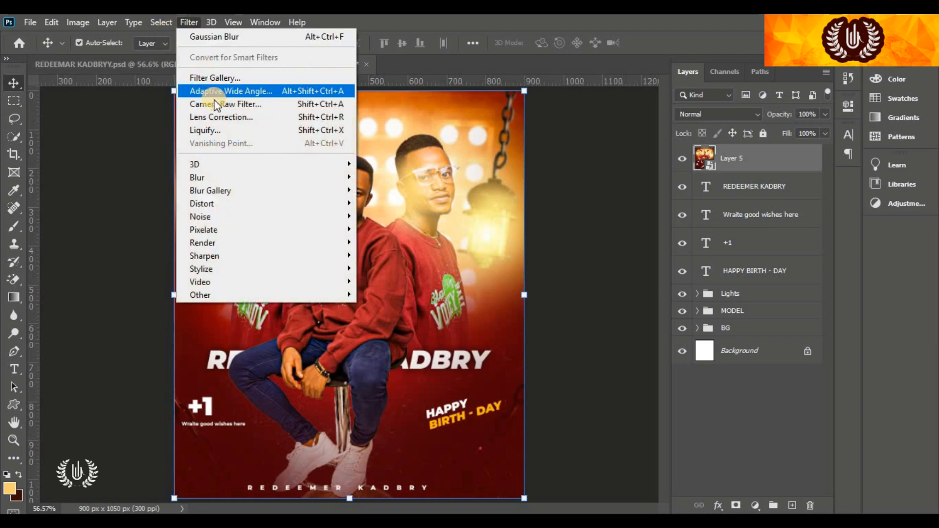
{"action": "left_click", "coordinate": [247, 105]}
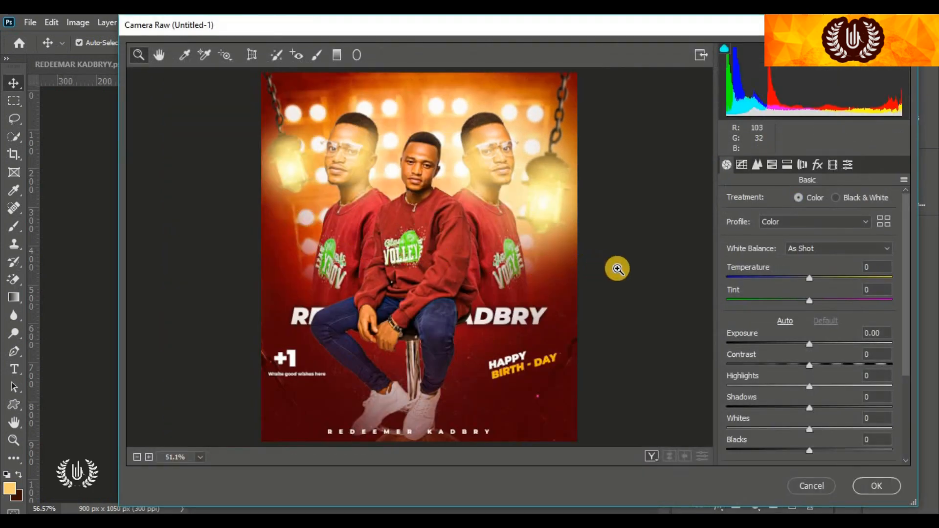
Set Temperature +17, Tint +52, Contrast +10 and Shadows -14 in Camera Raw
{"action": "left_click", "coordinate": [823, 277]}
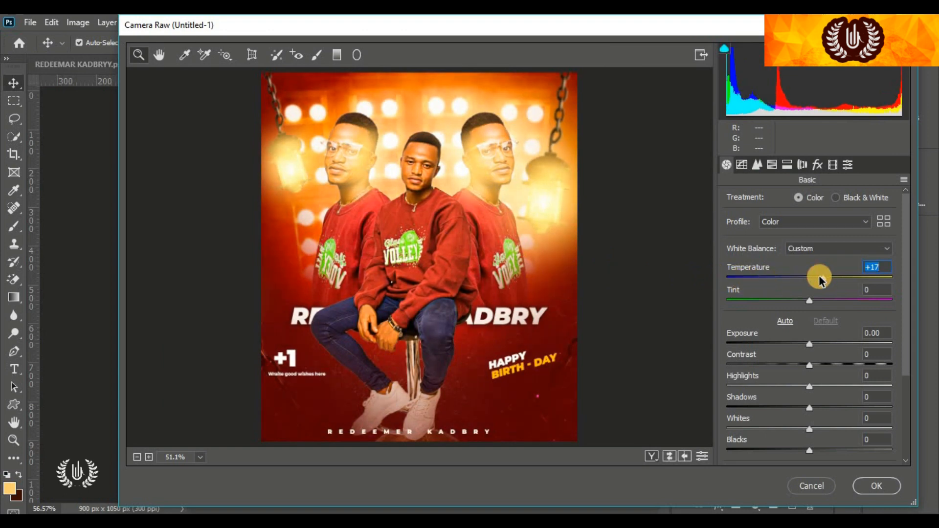
{"action": "left_click", "coordinate": [839, 300]}
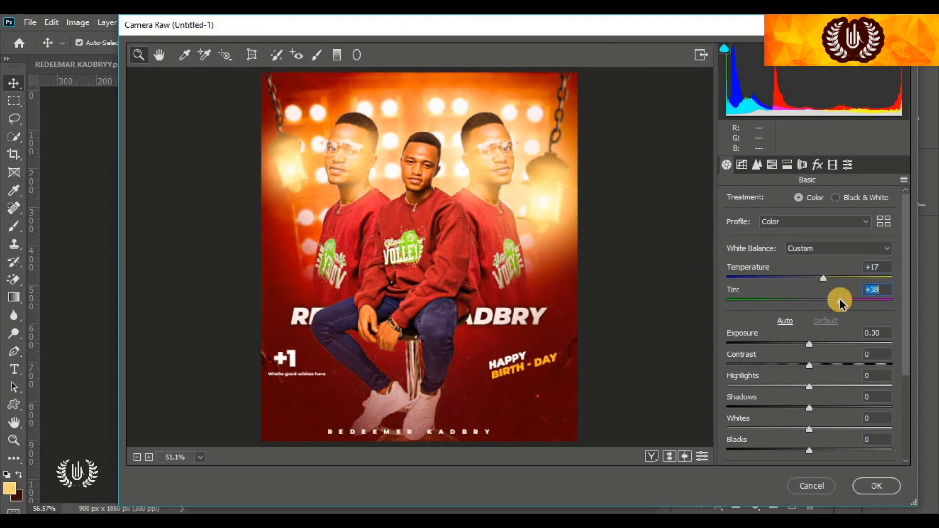
{"action": "left_click", "coordinate": [851, 301]}
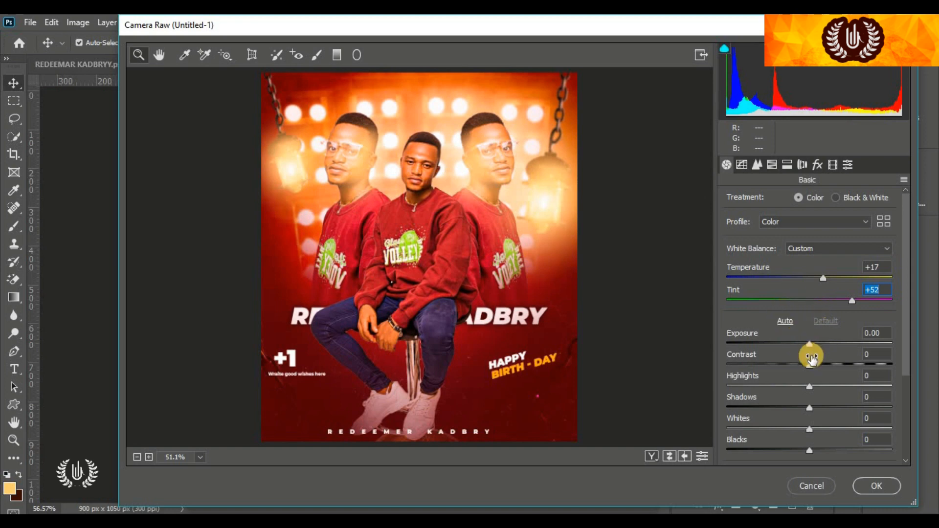
{"action": "left_click", "coordinate": [817, 365]}
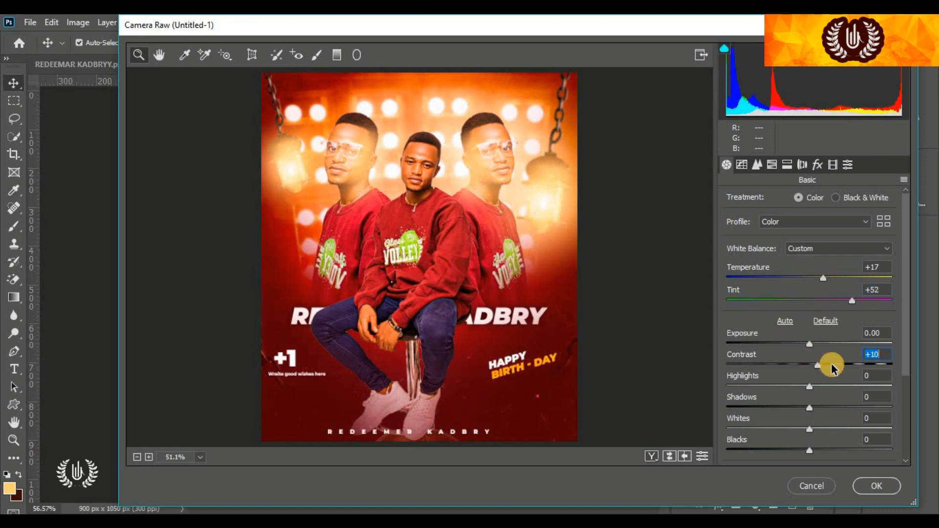
{"action": "left_click", "coordinate": [797, 407]}
Add Texture +13 and Clarity +6, then apply the Camera Raw filter and deselect
{"action": "scroll", "coordinate": [805, 386], "scroll_direction": "down", "scroll_amount": 1}
{"action": "scroll", "coordinate": [806, 387], "scroll_direction": "down", "scroll_amount": 1}
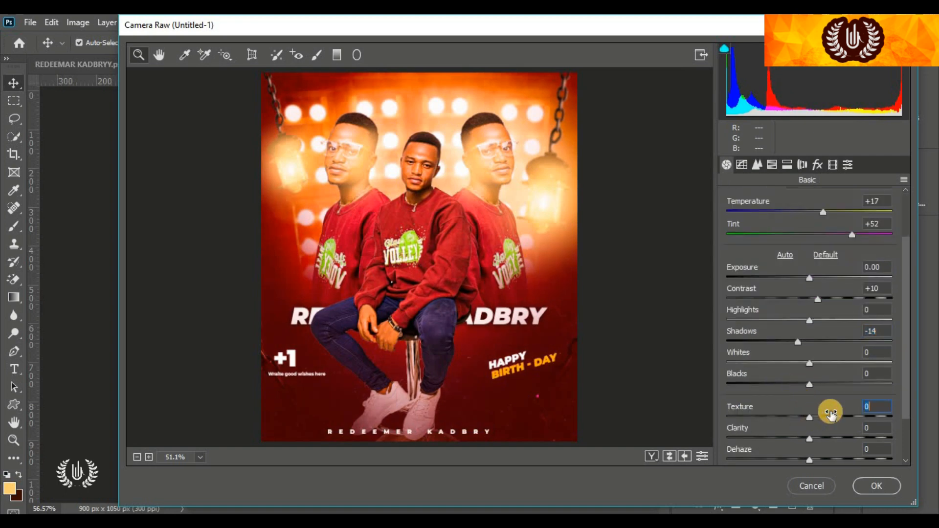
{"action": "left_click", "coordinate": [826, 418]}
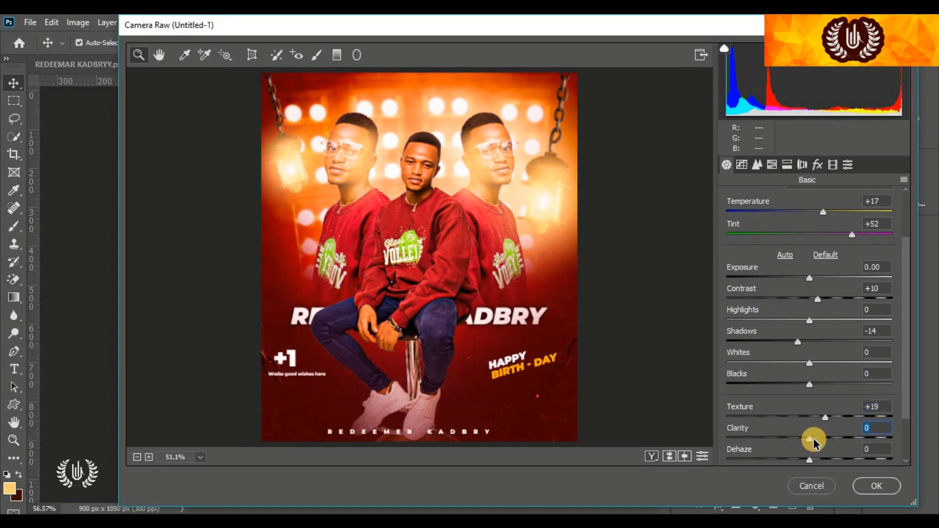
{"action": "left_click_drag", "start_coordinate": [812, 440], "coordinate": [820, 423]}
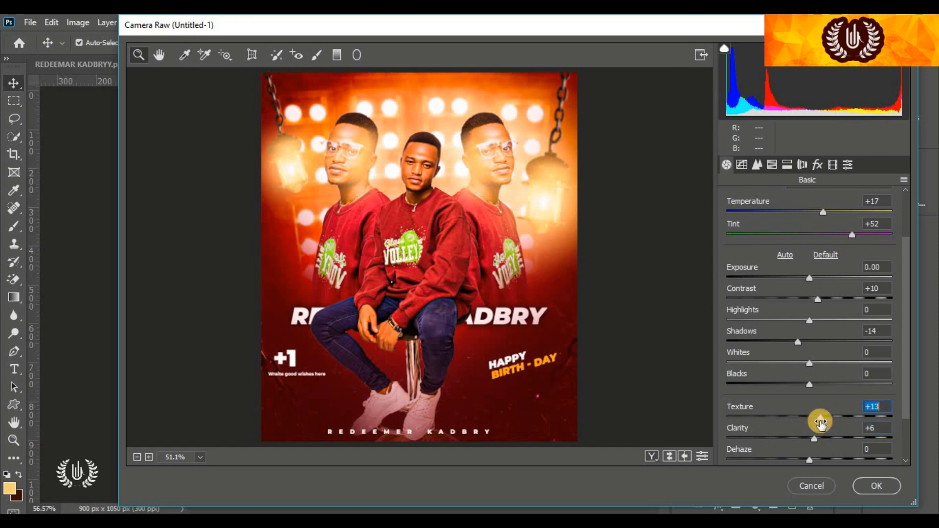
{"action": "left_click", "coordinate": [877, 485]}
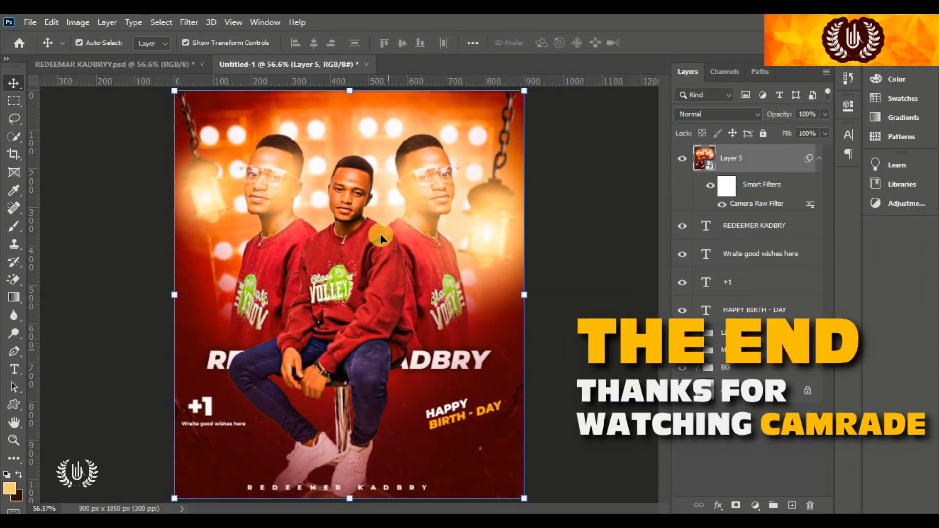
{"action": "left_click", "coordinate": [553, 268]}
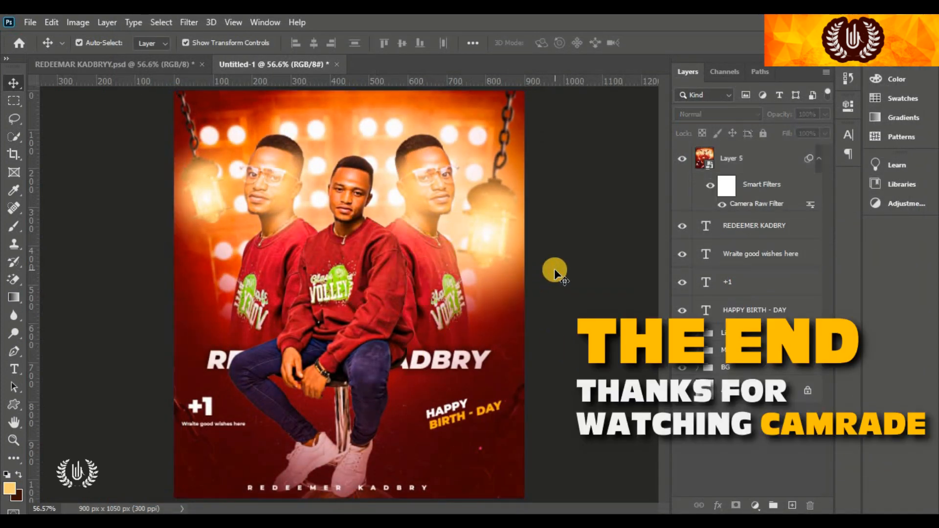